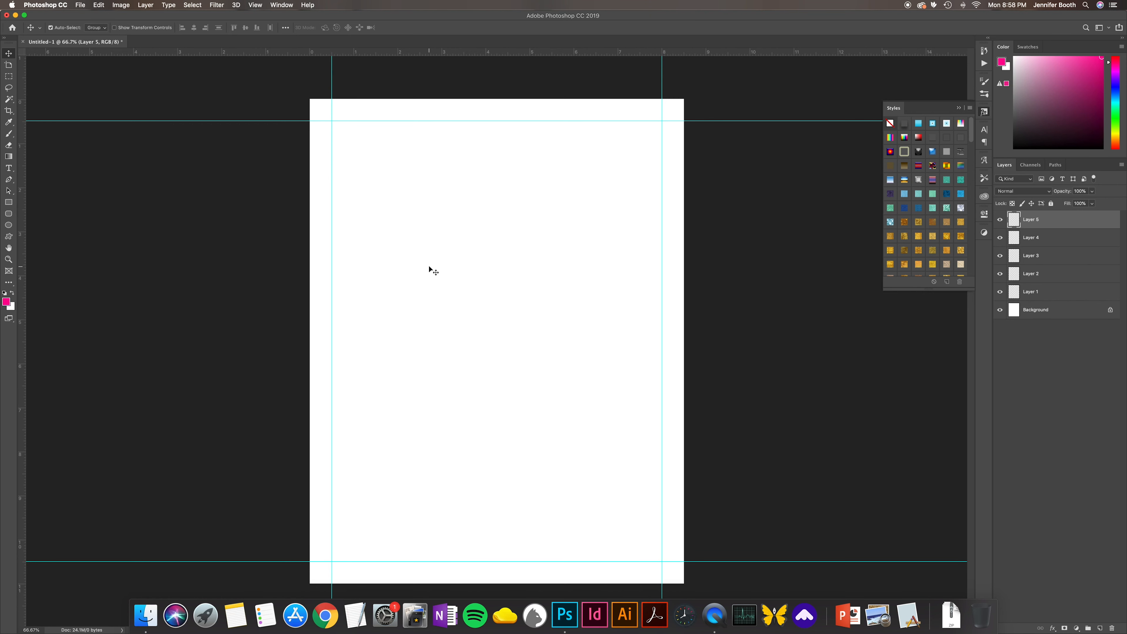
# Step: Switch to Finder, place 4_narrow ruled.png from the 1_black lines folder on the page centre, and move its layer directly above Background
pyautogui.press('super+Tab')
pyautogui.press('super+Tab')
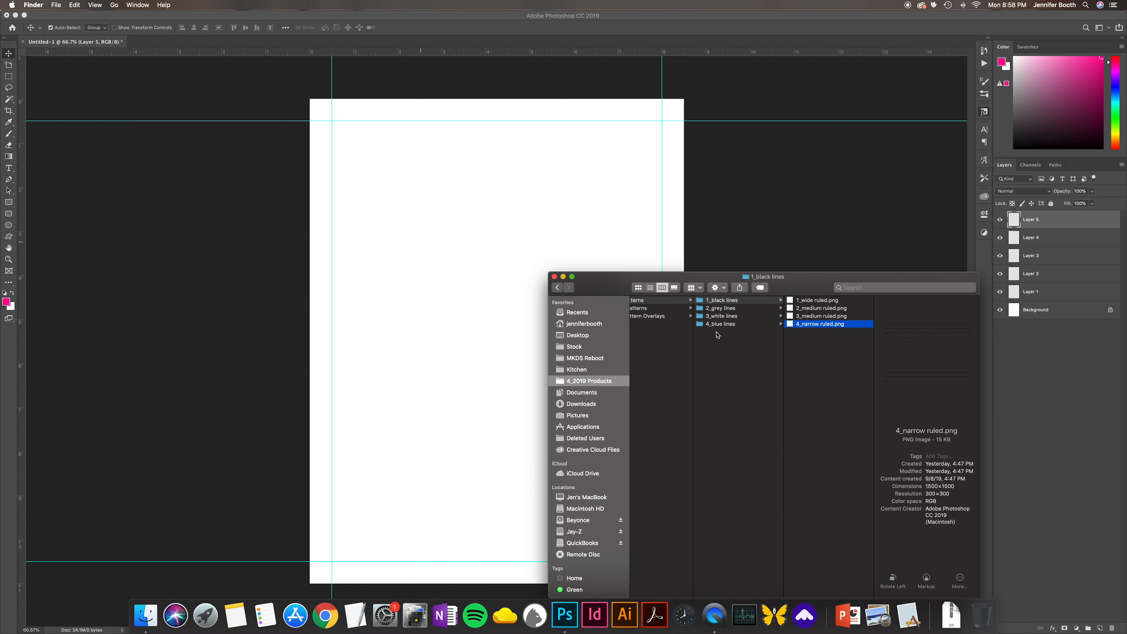
pyautogui.moveTo(616, 286); pyautogui.dragTo(621, 260)
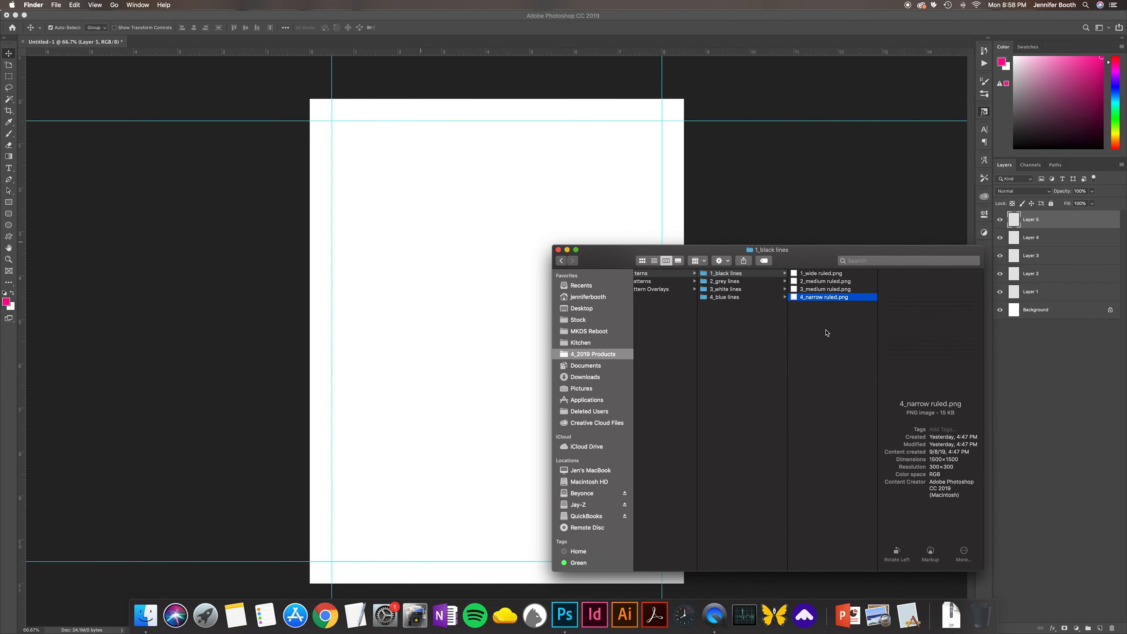
pyautogui.click(836, 321)
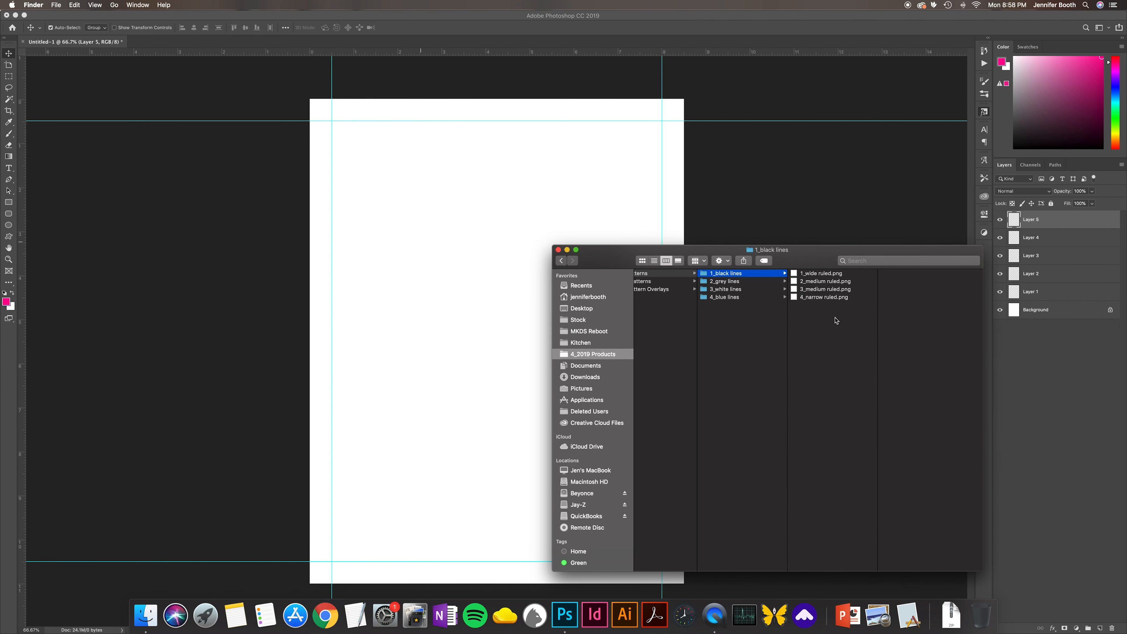
pyautogui.click(828, 297)
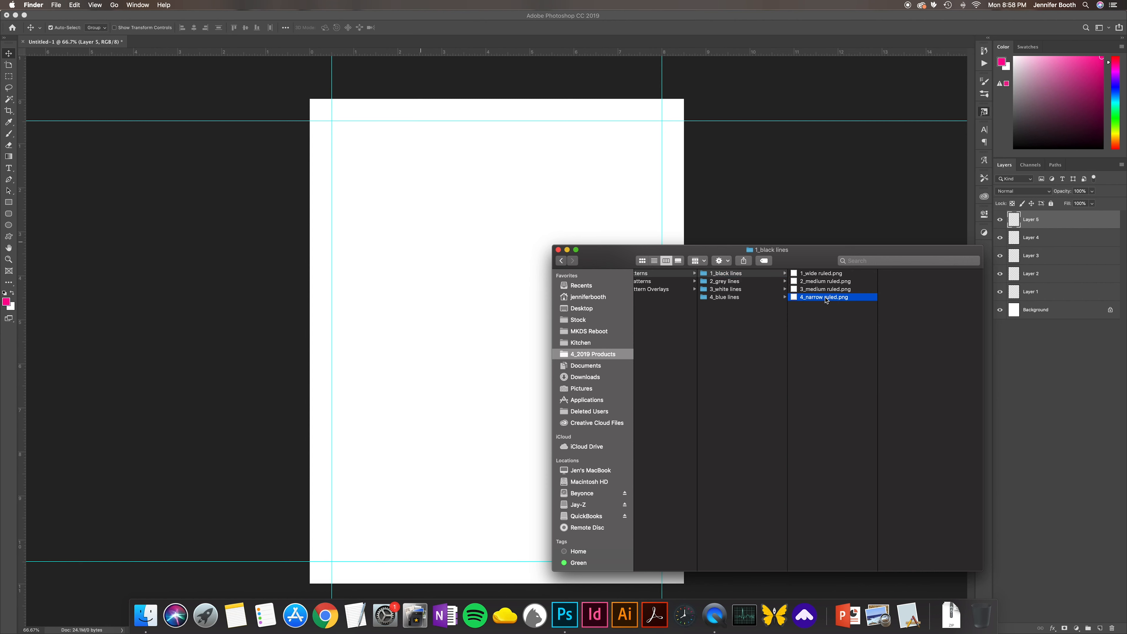
pyautogui.moveTo(834, 299); pyautogui.dragTo(498, 343)
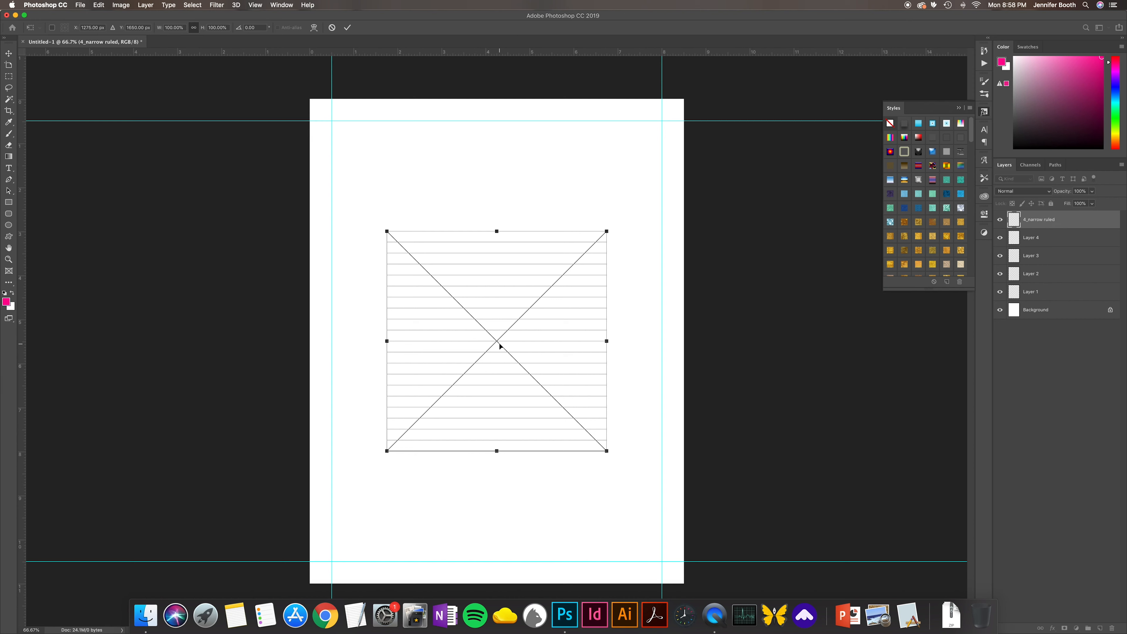
pyautogui.click(348, 28)
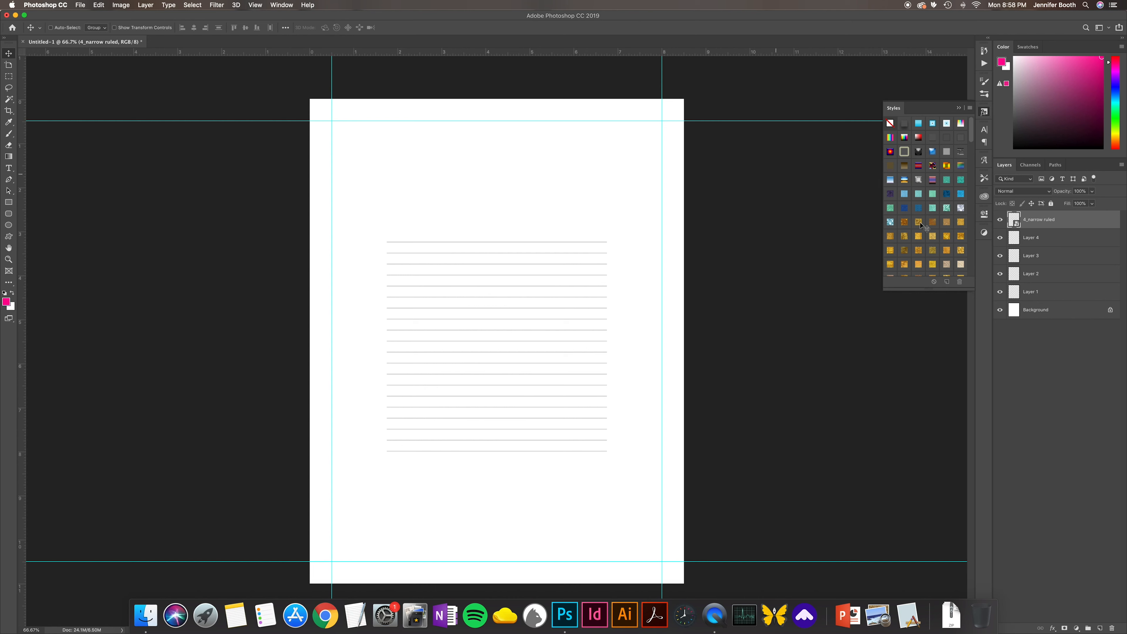
pyautogui.click(1074, 220)
pyautogui.moveTo(1073, 220); pyautogui.dragTo(1050, 291)
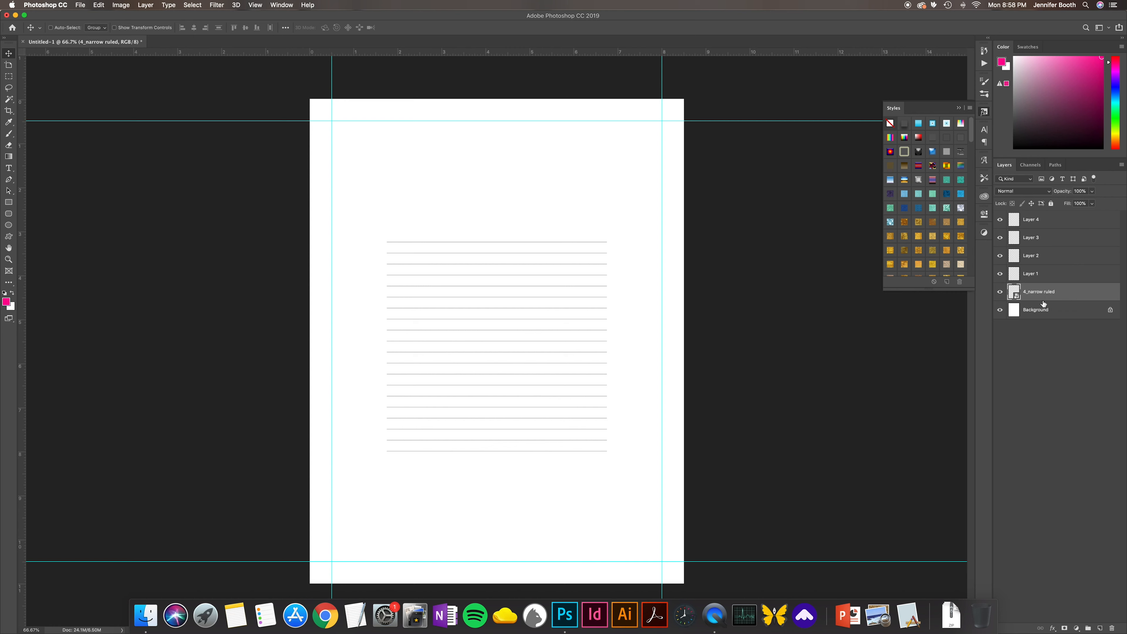
# Step: Draw a pink rectangle about 1776 × 1866 px on Layer 1, covering all the ruled lines
pyautogui.click(1046, 278)
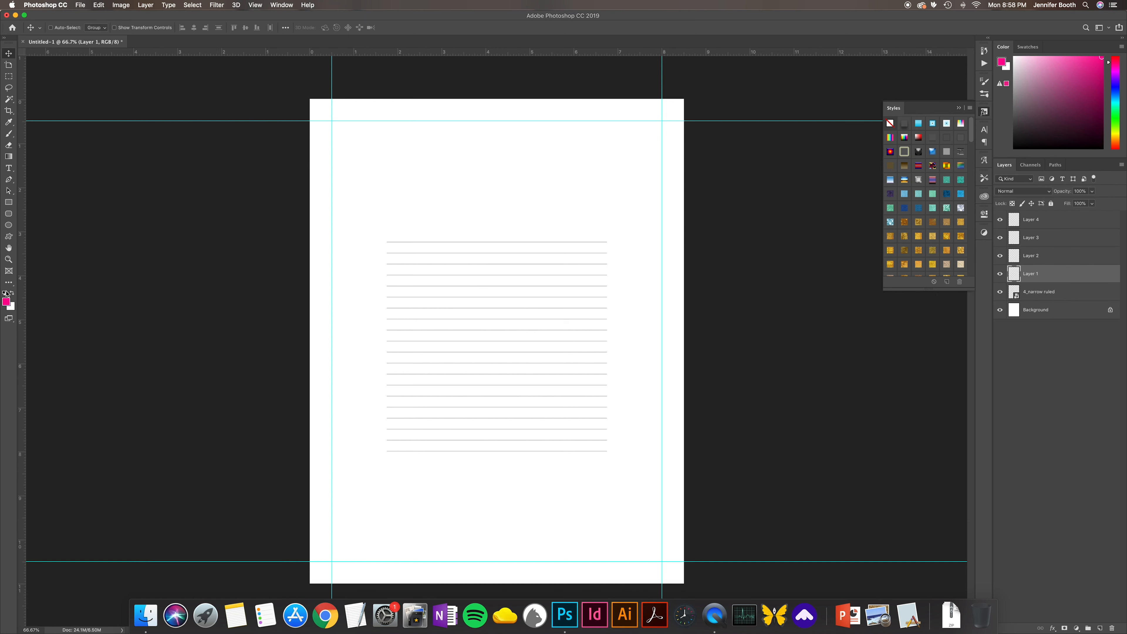
pyautogui.click(8, 203)
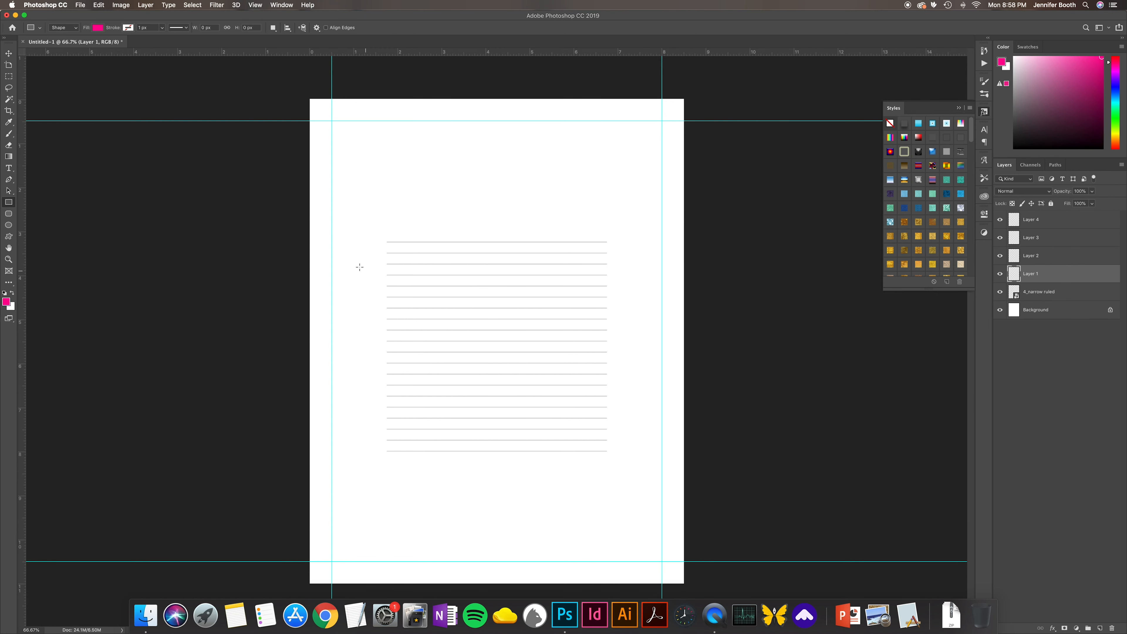
pyautogui.moveTo(364, 216); pyautogui.dragTo(625, 489)
pyautogui.click(8, 56)
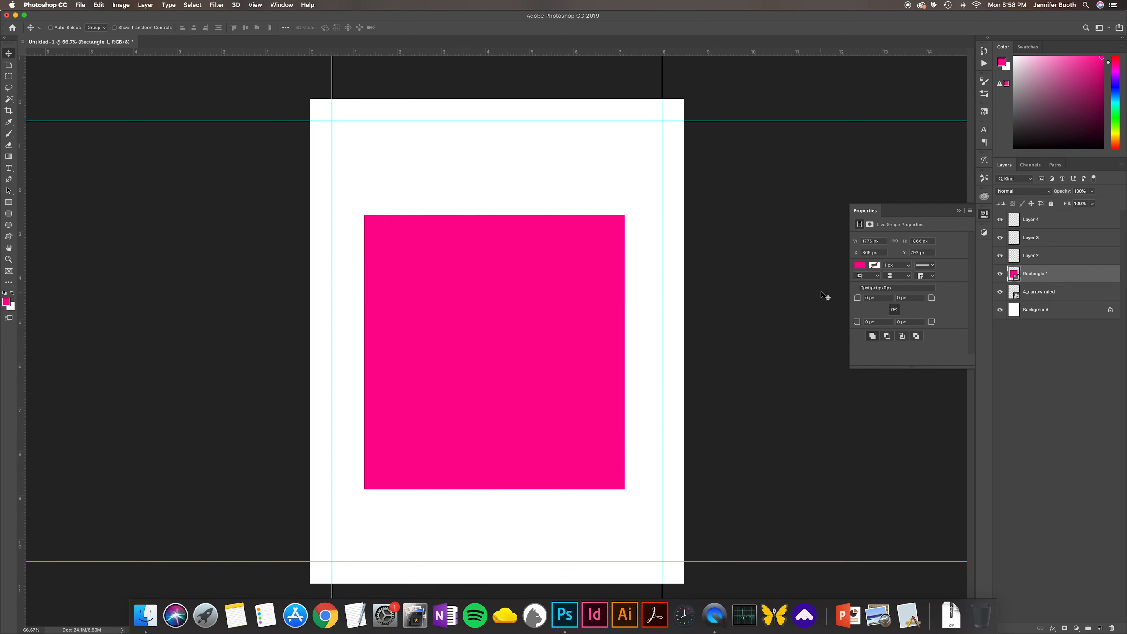
# Step: Recolour the rectangle with the orange #FF6900 from the Brightly Done #2 library
pyautogui.click(985, 197)
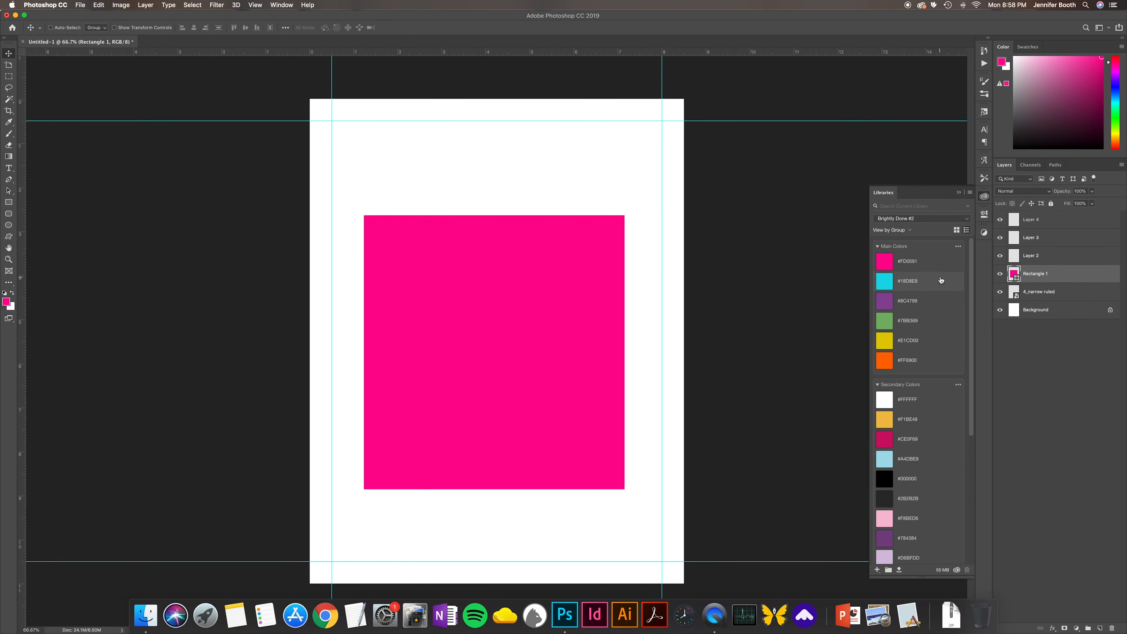
pyautogui.click(924, 300)
pyautogui.click(913, 329)
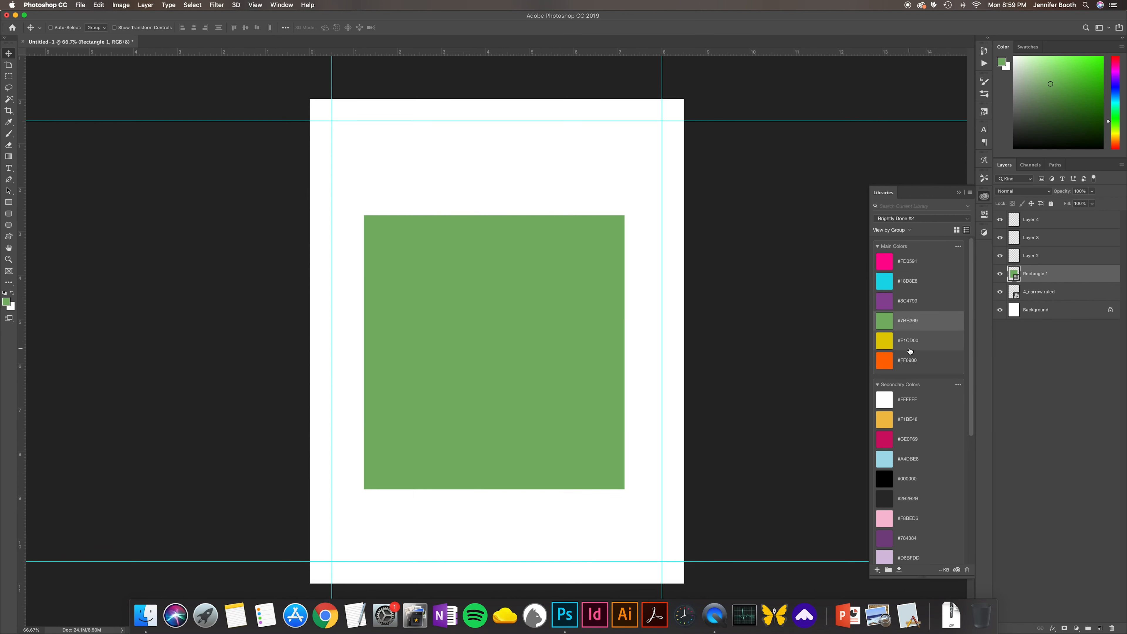
pyautogui.click(911, 360)
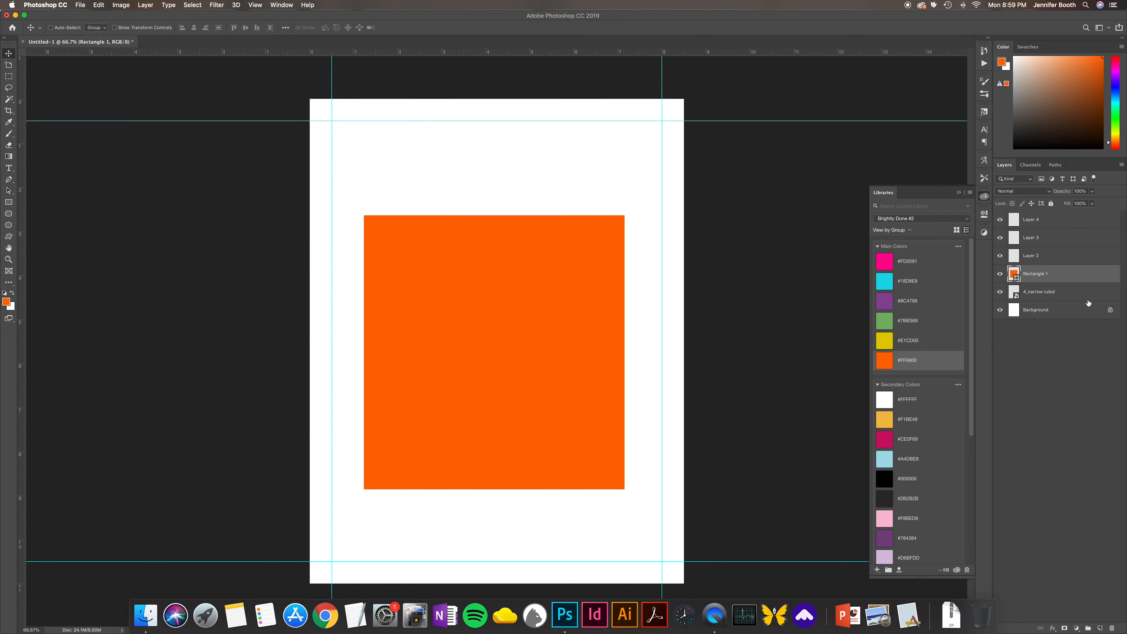
# Step: Clip the rectangle to the ruled-lines layer, then shift it sideways and back over the lines
pyautogui.rightClick(1051, 277)
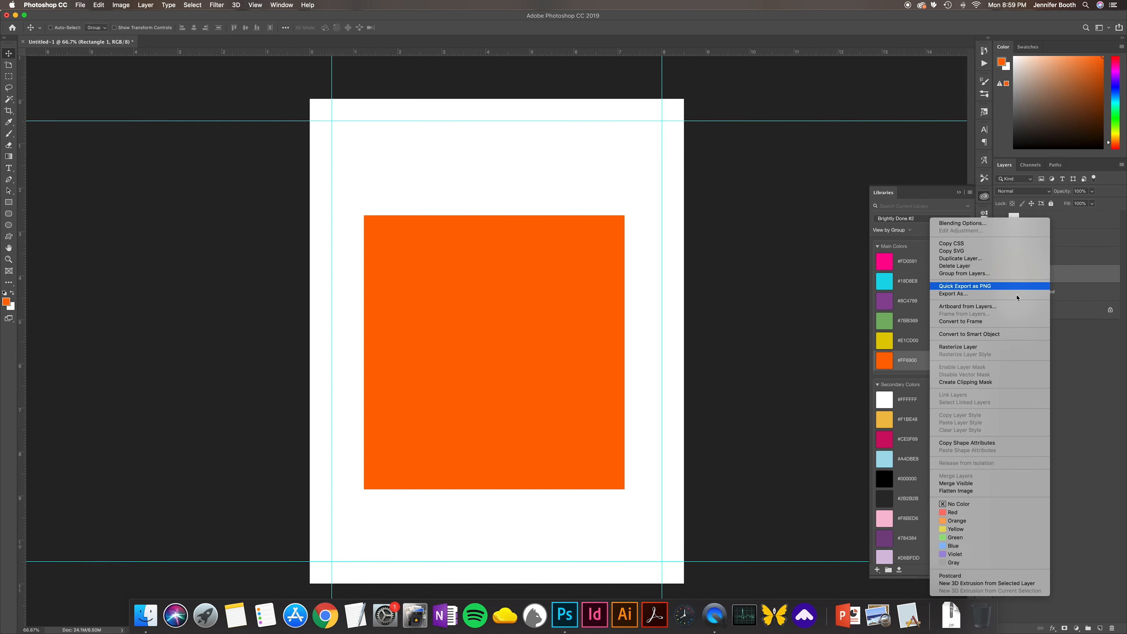
pyautogui.click(978, 382)
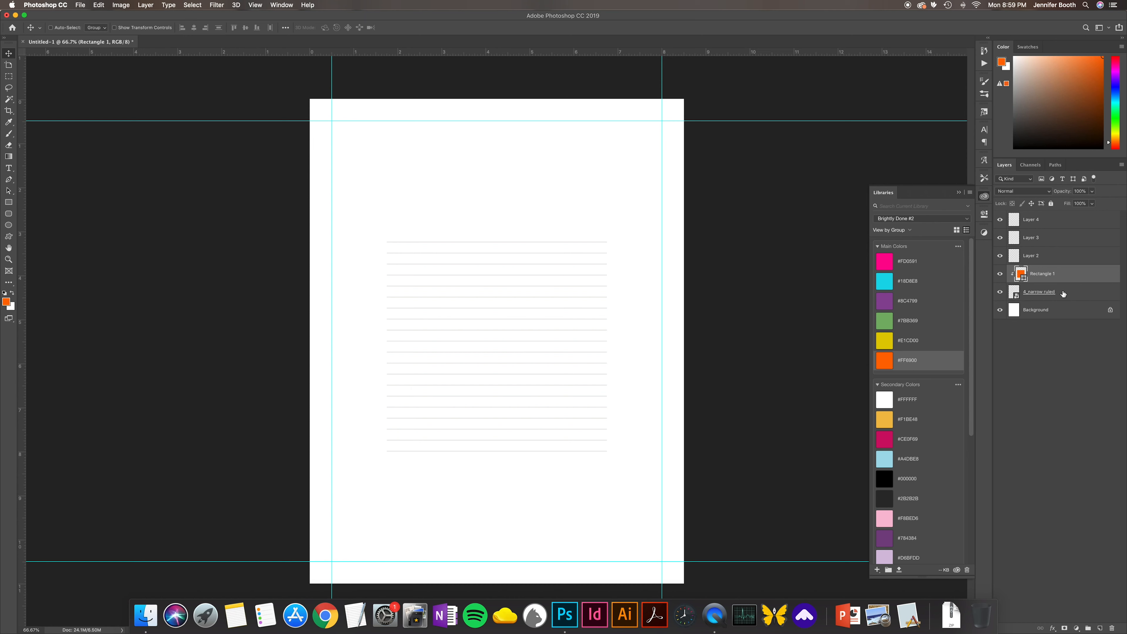
pyautogui.moveTo(490, 345); pyautogui.dragTo(556, 350)
pyautogui.moveTo(515, 316); pyautogui.dragTo(547, 317)
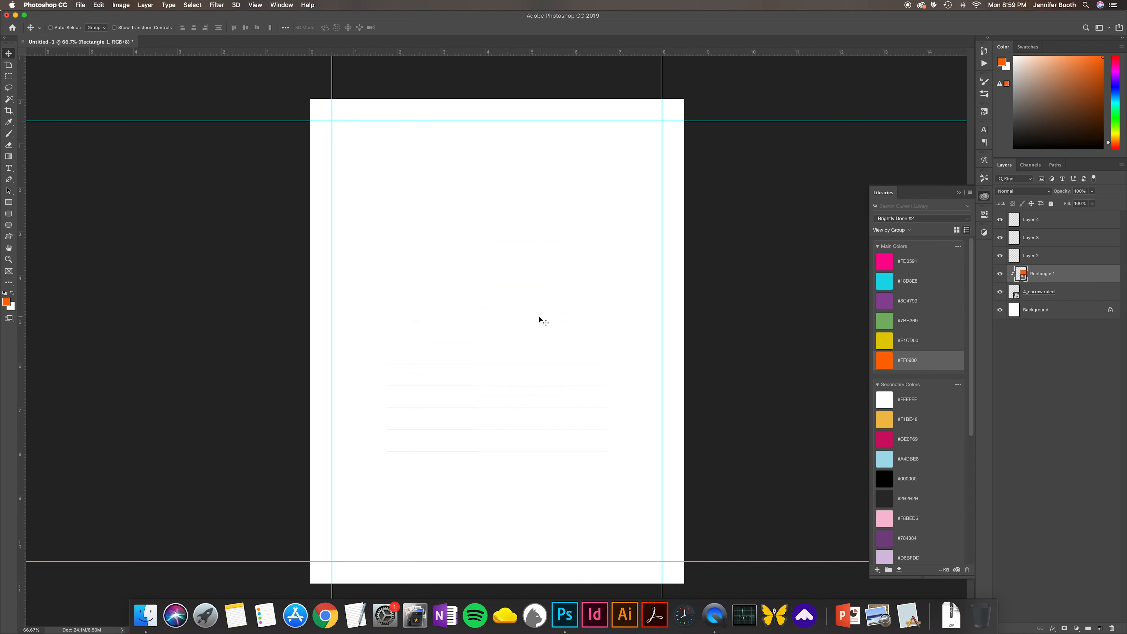
pyautogui.moveTo(565, 318); pyautogui.dragTo(452, 317)
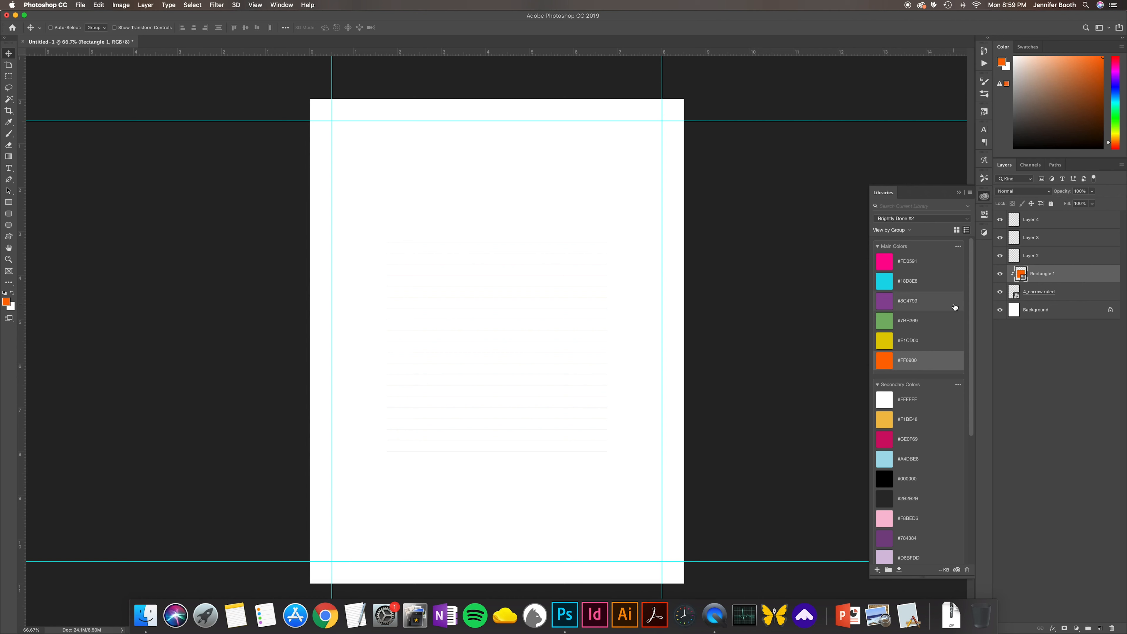
# Step: Recolour the clipped rectangle with the library's pink #FD0091 and release its clipping mask
pyautogui.click(912, 306)
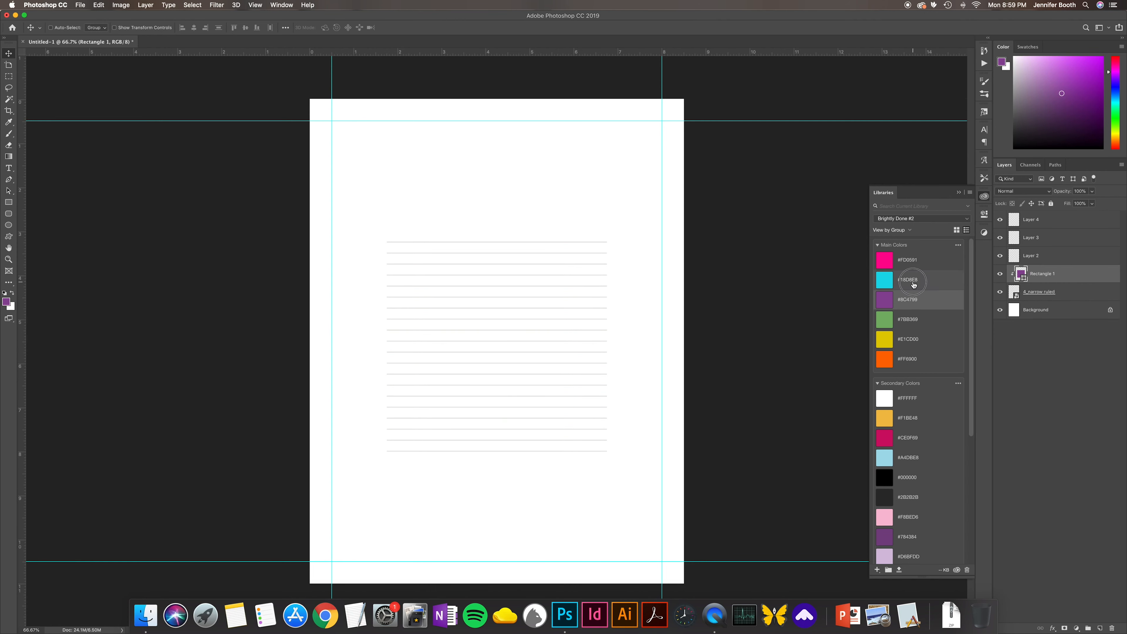
pyautogui.click(916, 263)
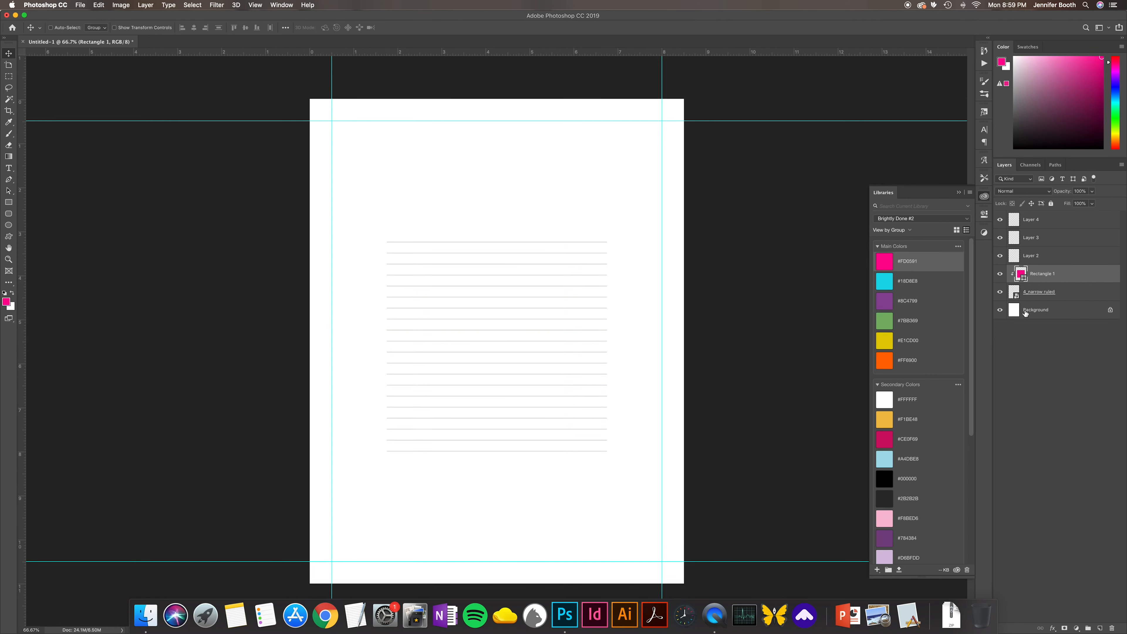
pyautogui.rightClick(1057, 277)
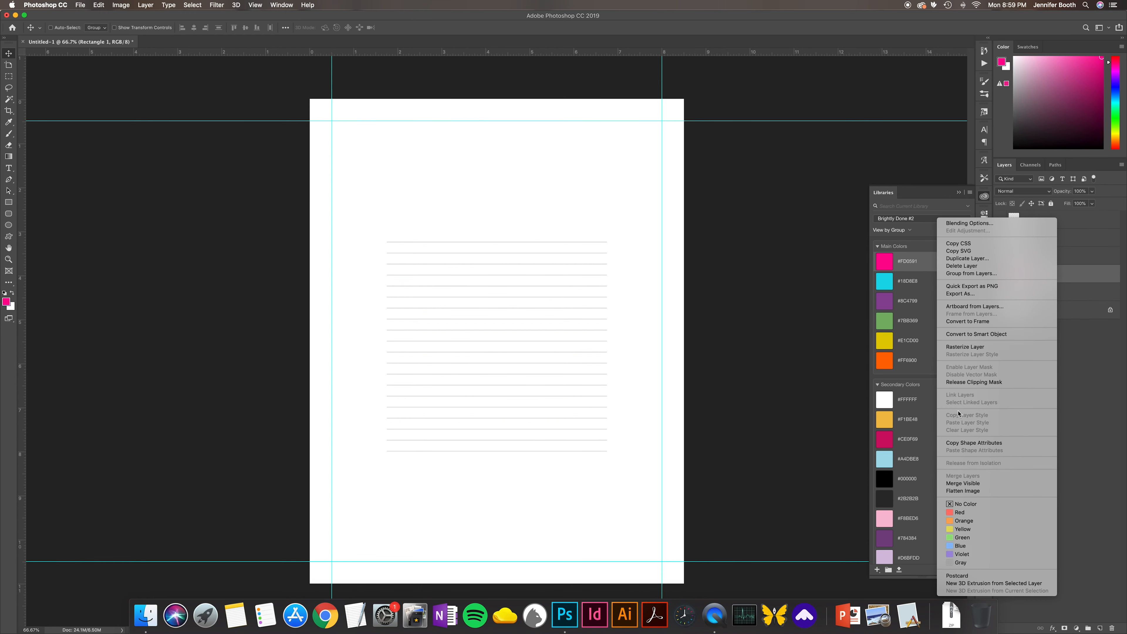
pyautogui.click(976, 383)
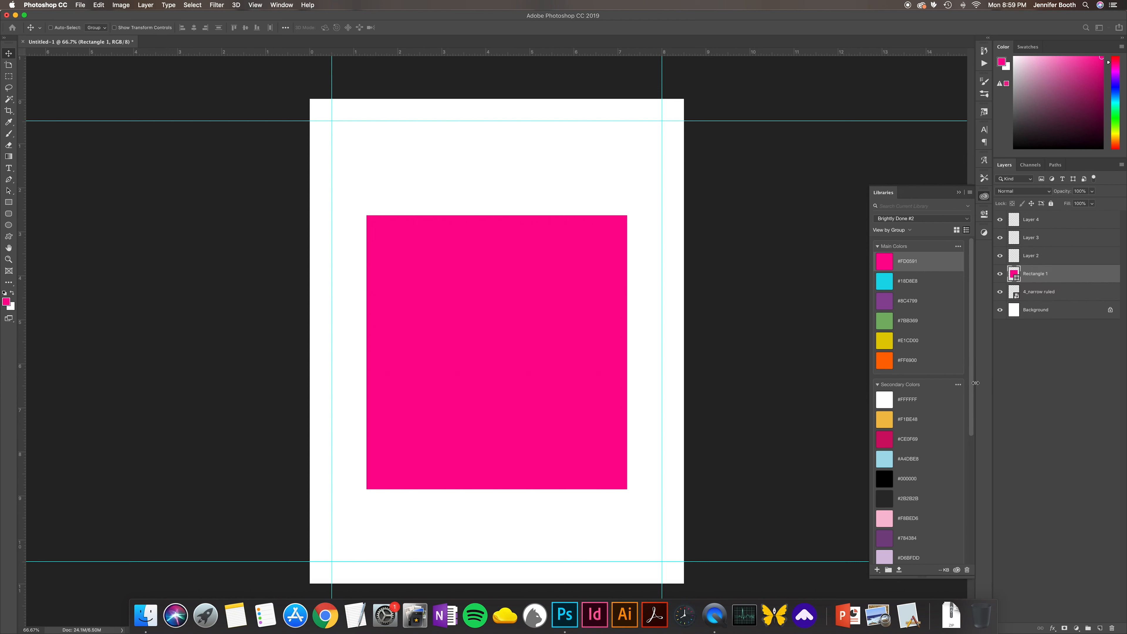
# Step: Hide the rectangle layer and move the ruled lines straight up to the page's top margin guide
pyautogui.click(1002, 273)
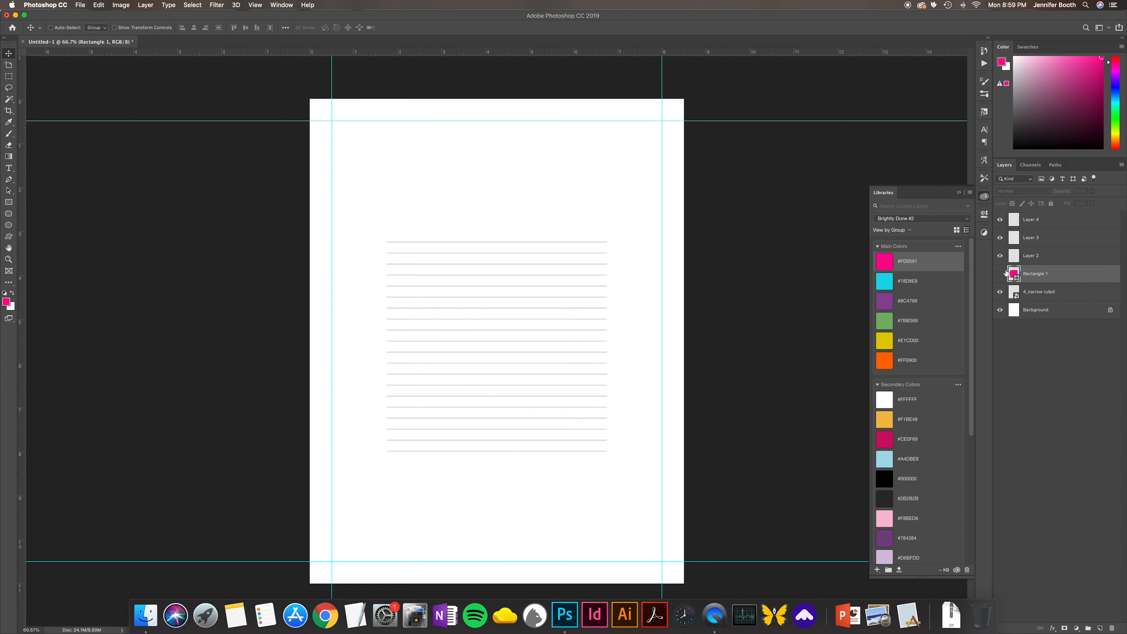
pyautogui.click(1053, 313)
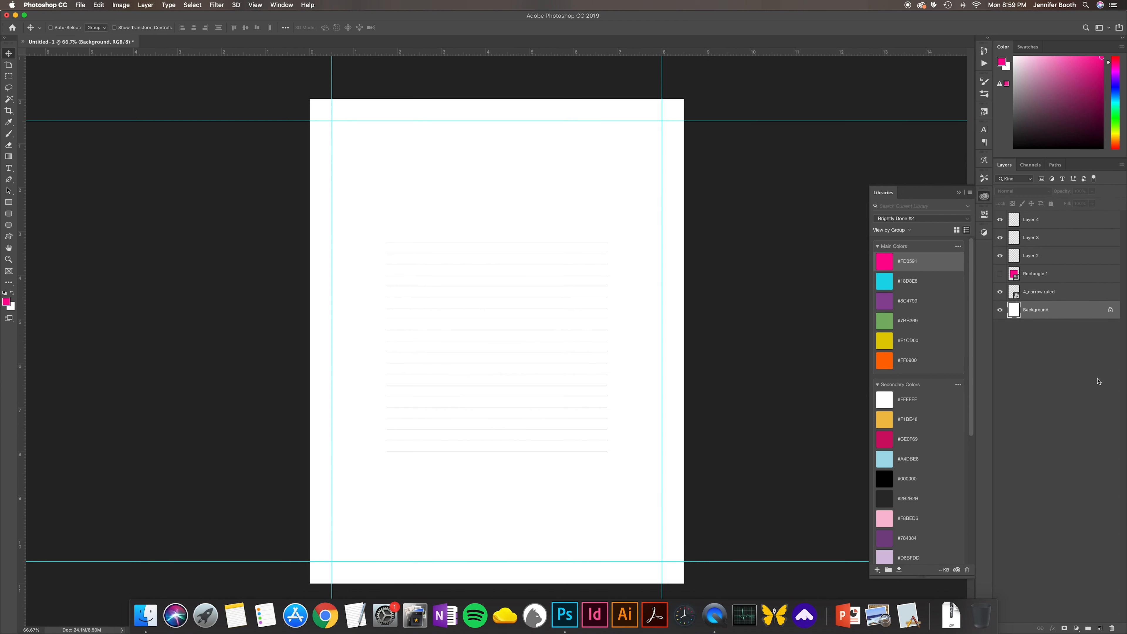
pyautogui.click(1041, 292)
pyautogui.moveTo(478, 363); pyautogui.dragTo(478, 247)
# Step: Place a second copy of 4_narrow ruled.png from Finder directly below the first, continuing the even line spacing
pyautogui.press('super+Tab')
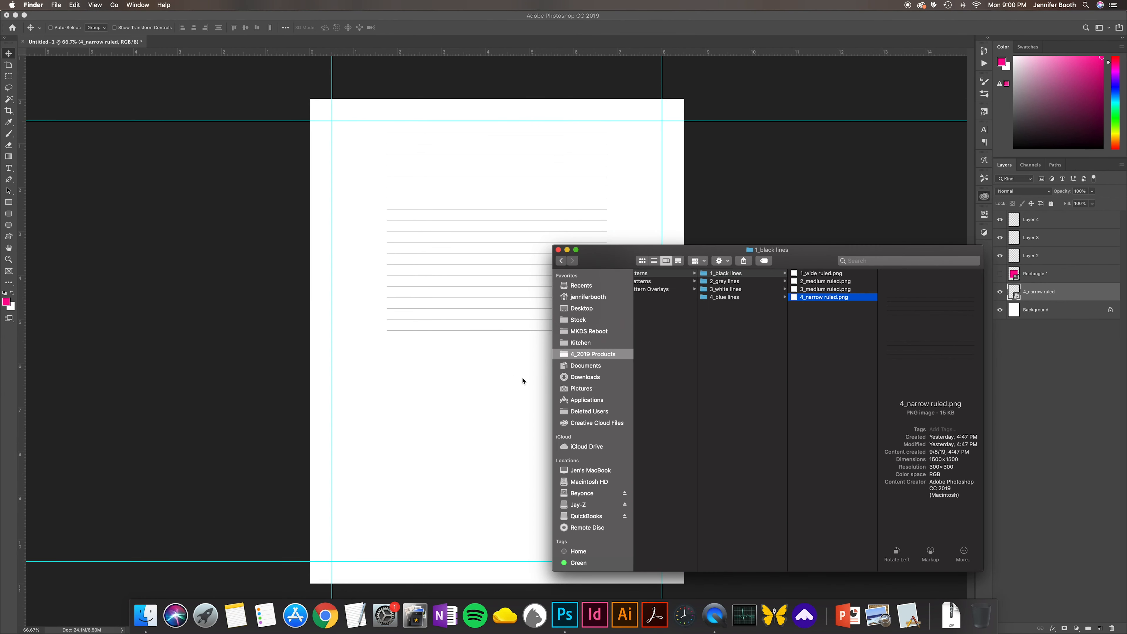
pyautogui.moveTo(825, 297); pyautogui.dragTo(472, 415)
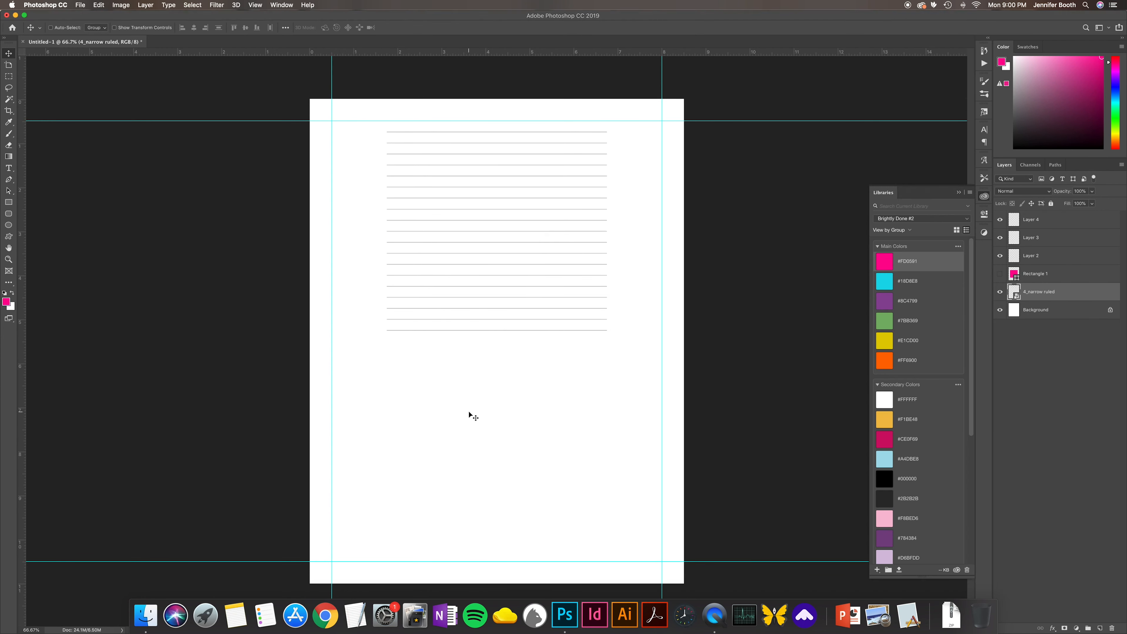
pyautogui.moveTo(523, 312); pyautogui.dragTo(521, 411)
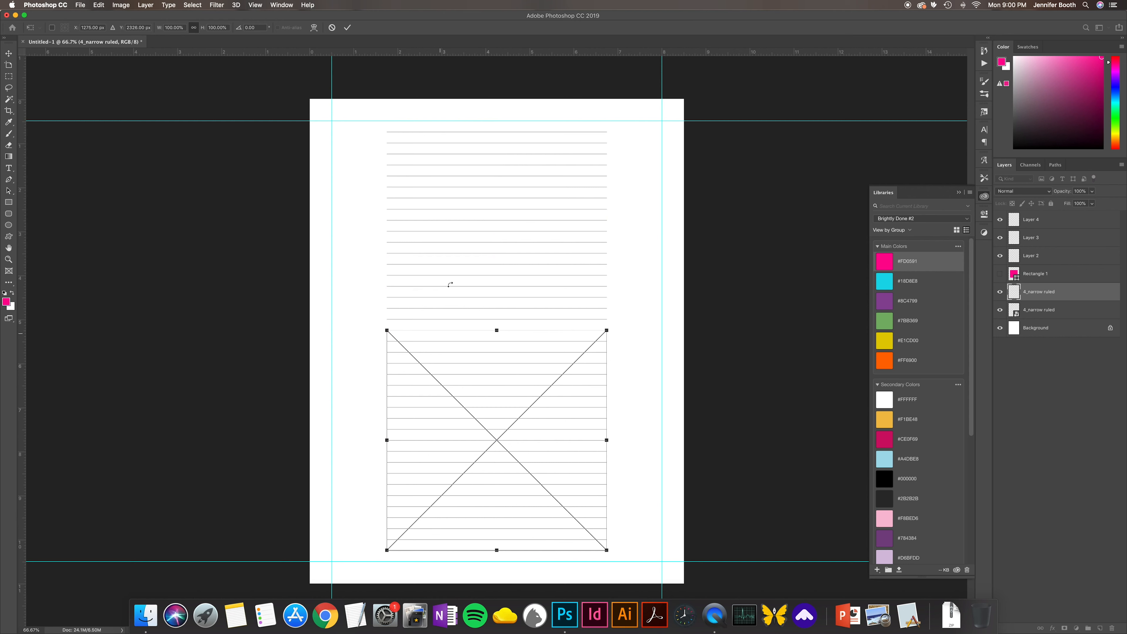
pyautogui.click(348, 27)
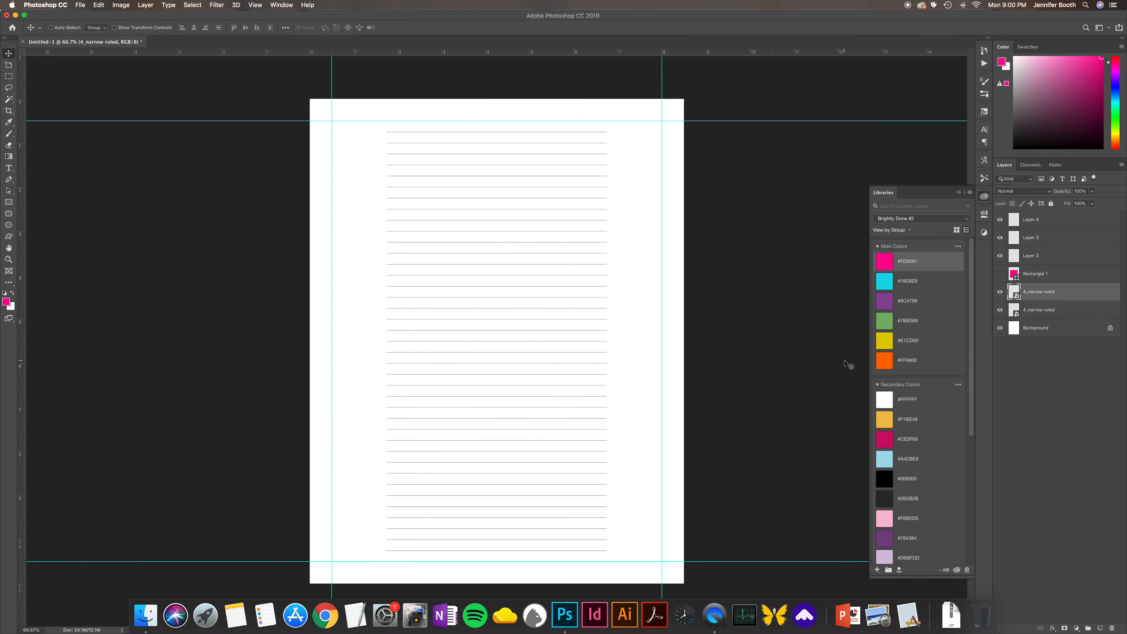
pyautogui.rightClick(1054, 296)
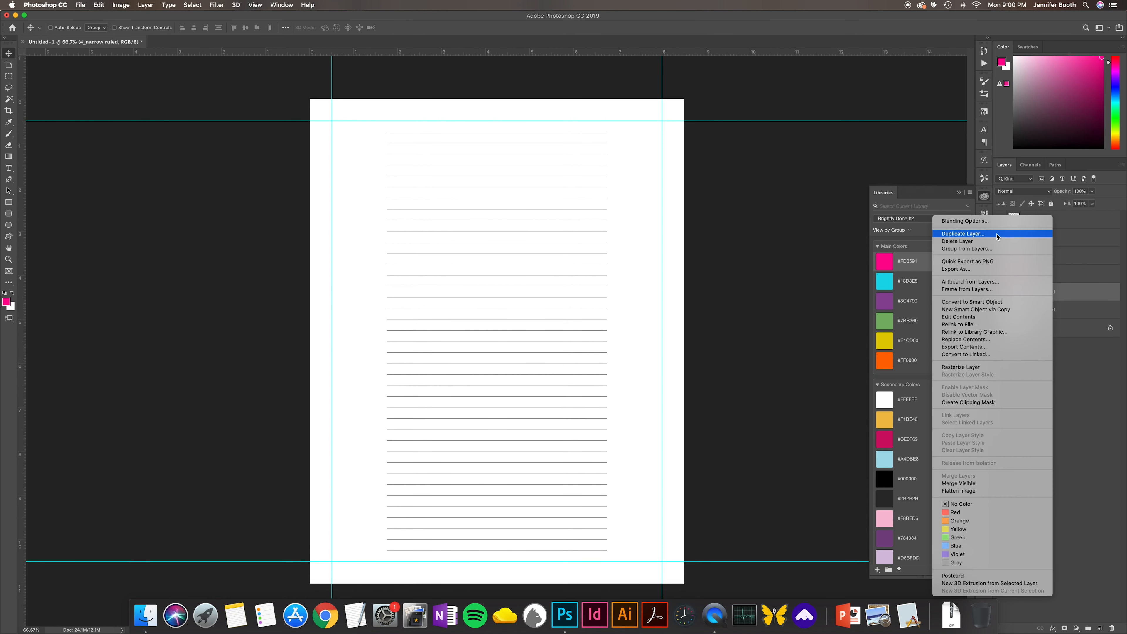
pyautogui.click(1068, 295)
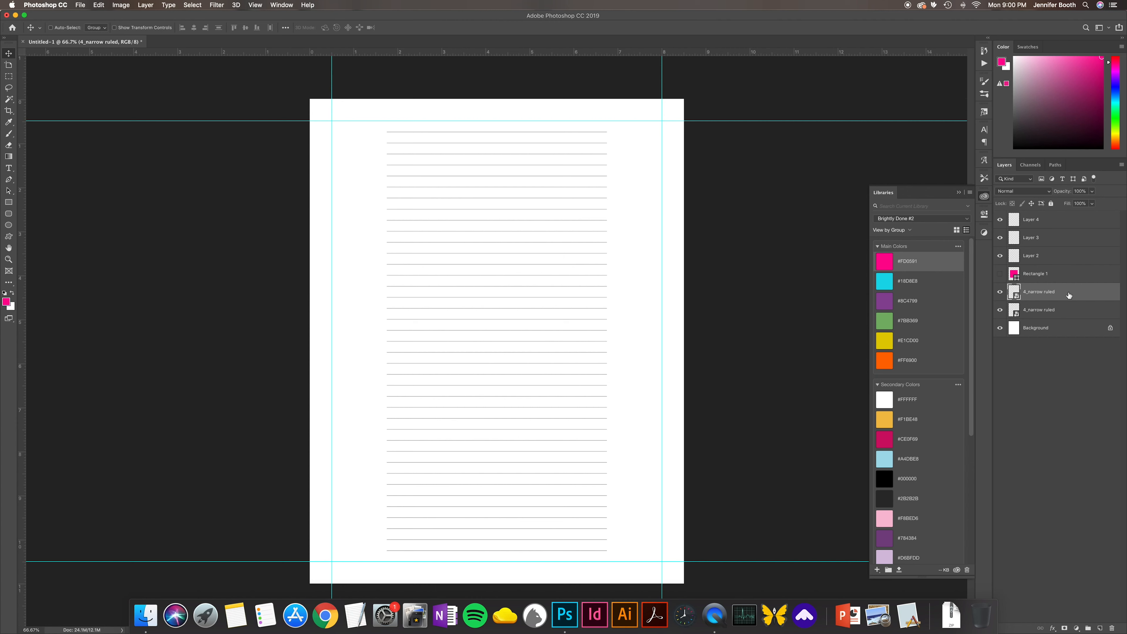
pyautogui.click(1053, 276)
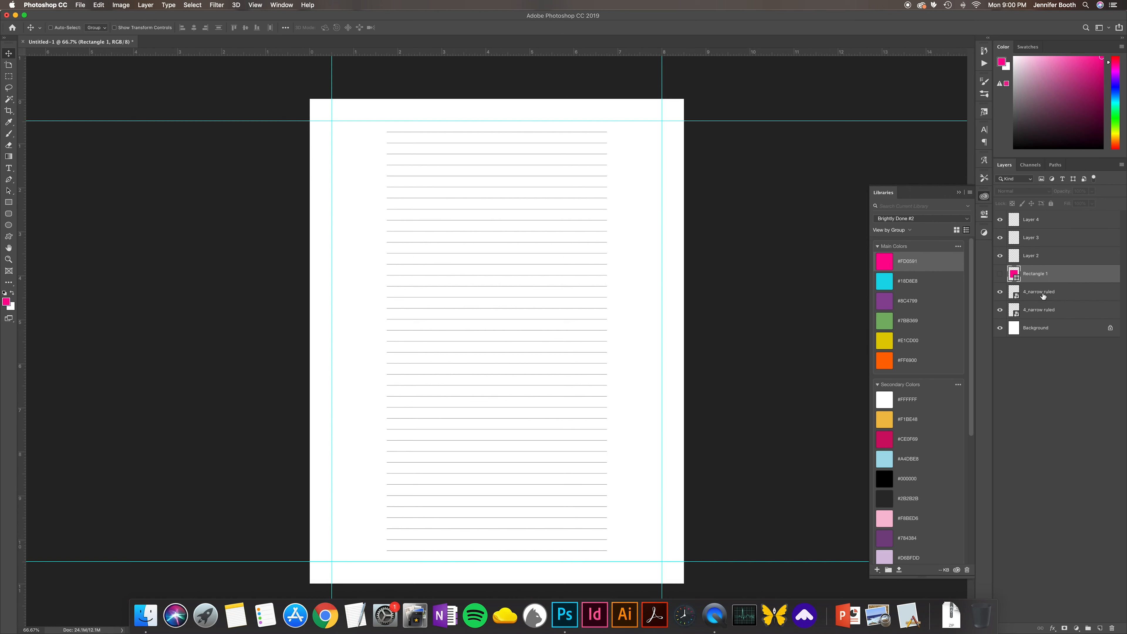
# Step: Group the two 4_narrow ruled layers and name the group "lines"
pyautogui.click(1043, 293)
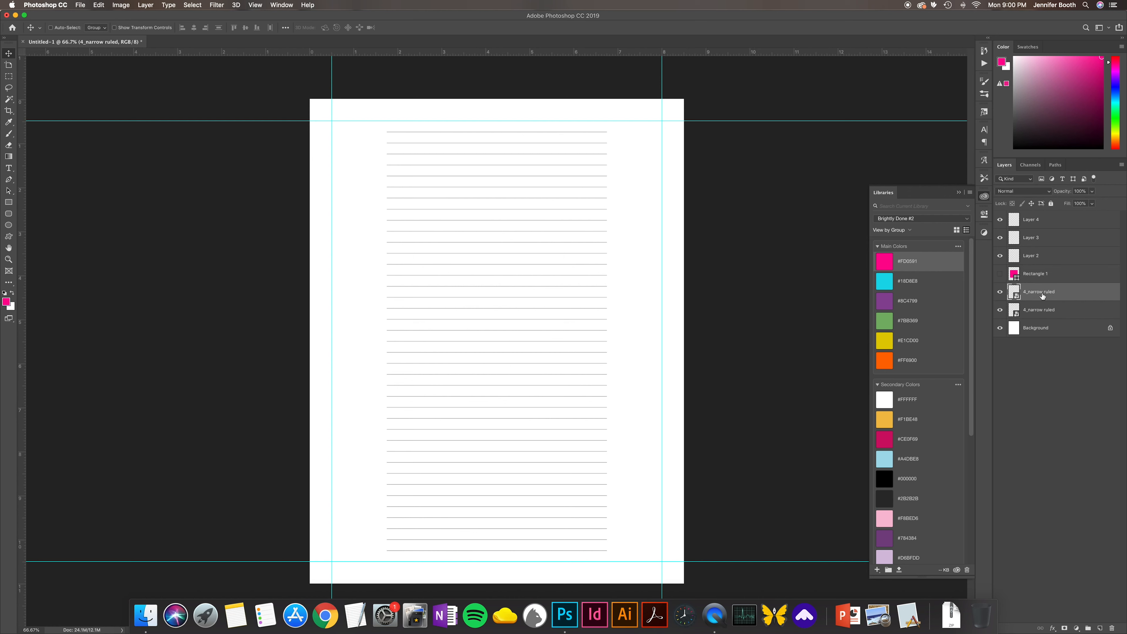
pyautogui.keyDown('shift'); pyautogui.click(1045, 311); pyautogui.keyUp('shift')
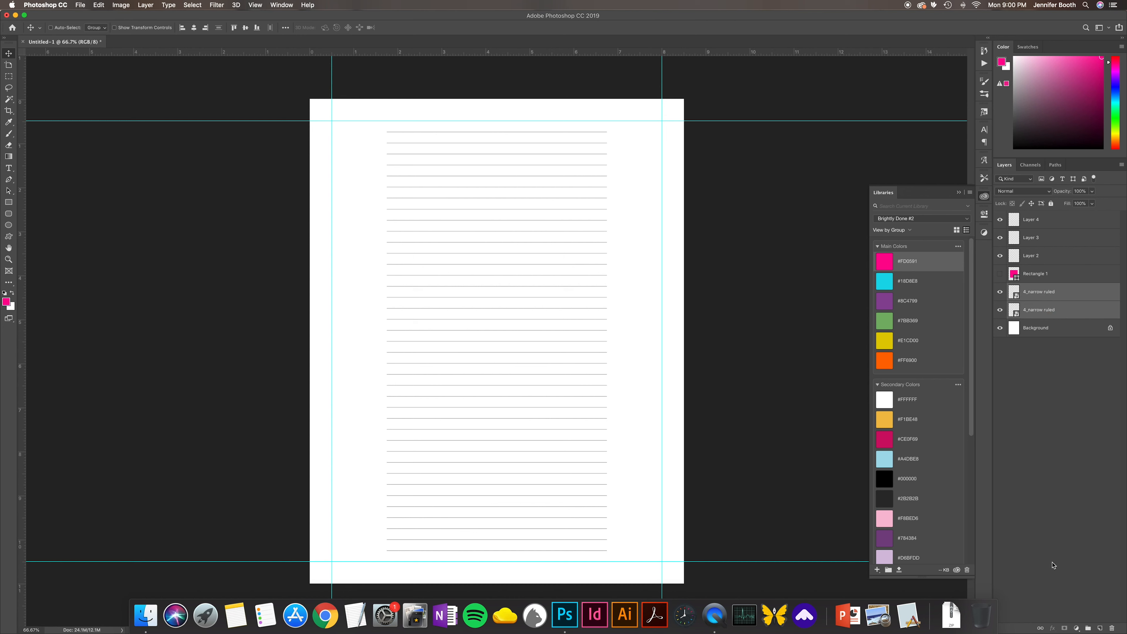
pyautogui.click(1088, 628)
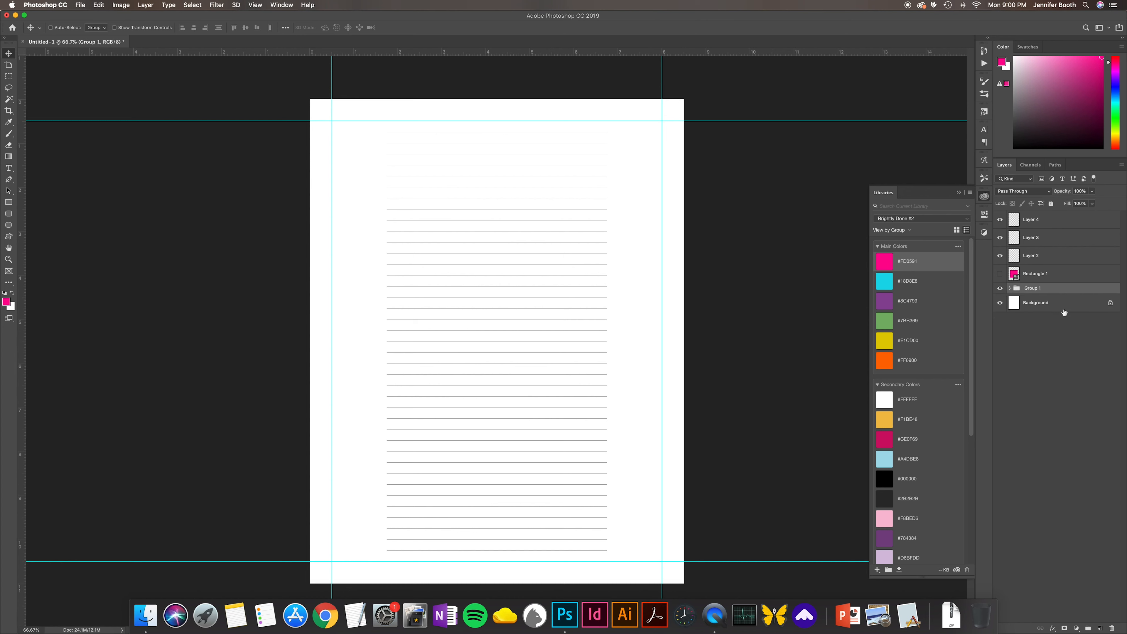
pyautogui.doubleClick(1038, 288)
pyautogui.press('BackSpace')
pyautogui.write('lines')
pyautogui.press('Return')
# Step: Show the pink rectangle, stretch it across the full page width and nearly its full height, and clip it to the lines group
pyautogui.click(1035, 273)
pyautogui.click(1000, 273)
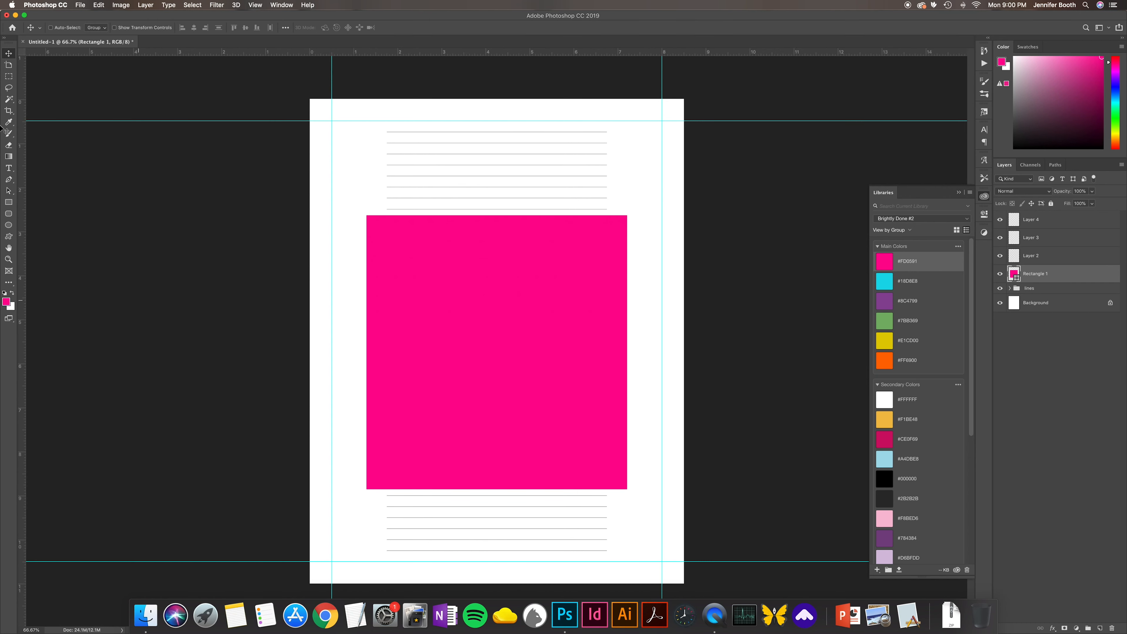
pyautogui.click(114, 27)
pyautogui.click(501, 214)
pyautogui.moveTo(499, 216); pyautogui.dragTo(500, 120)
pyautogui.moveTo(501, 488); pyautogui.dragTo(497, 570)
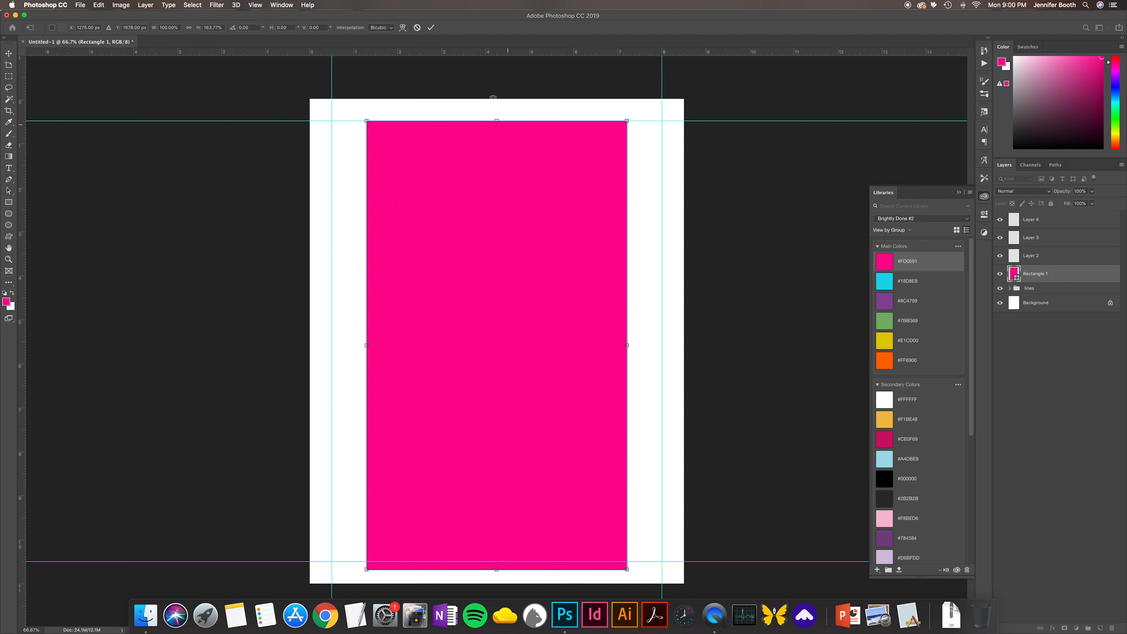
pyautogui.moveTo(502, 120); pyautogui.dragTo(497, 99)
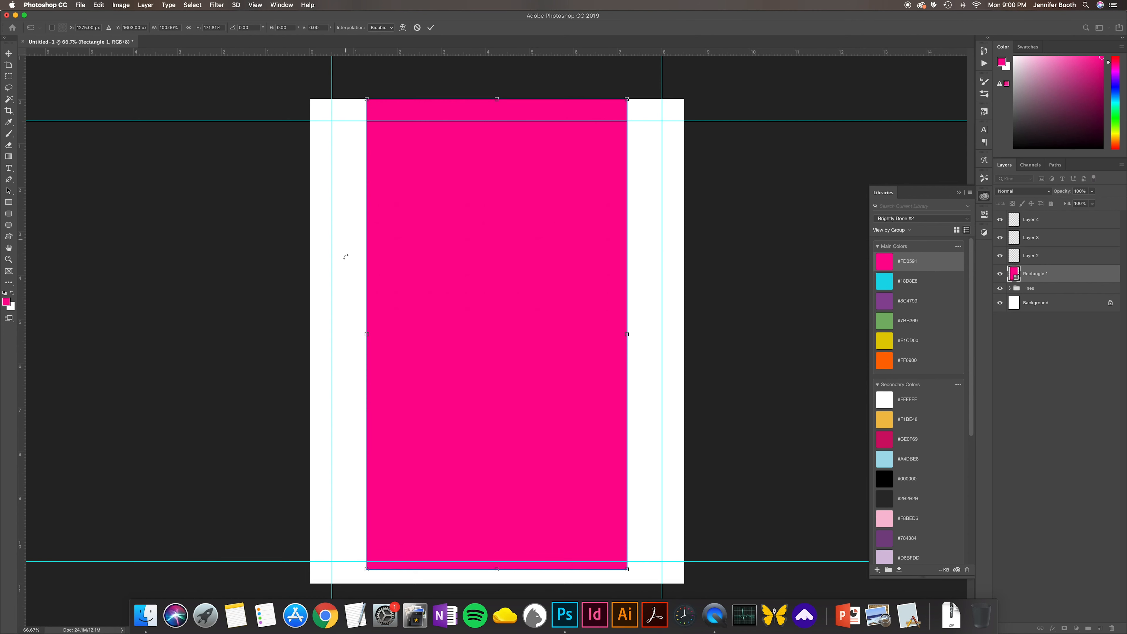
pyautogui.moveTo(367, 249); pyautogui.dragTo(309, 248)
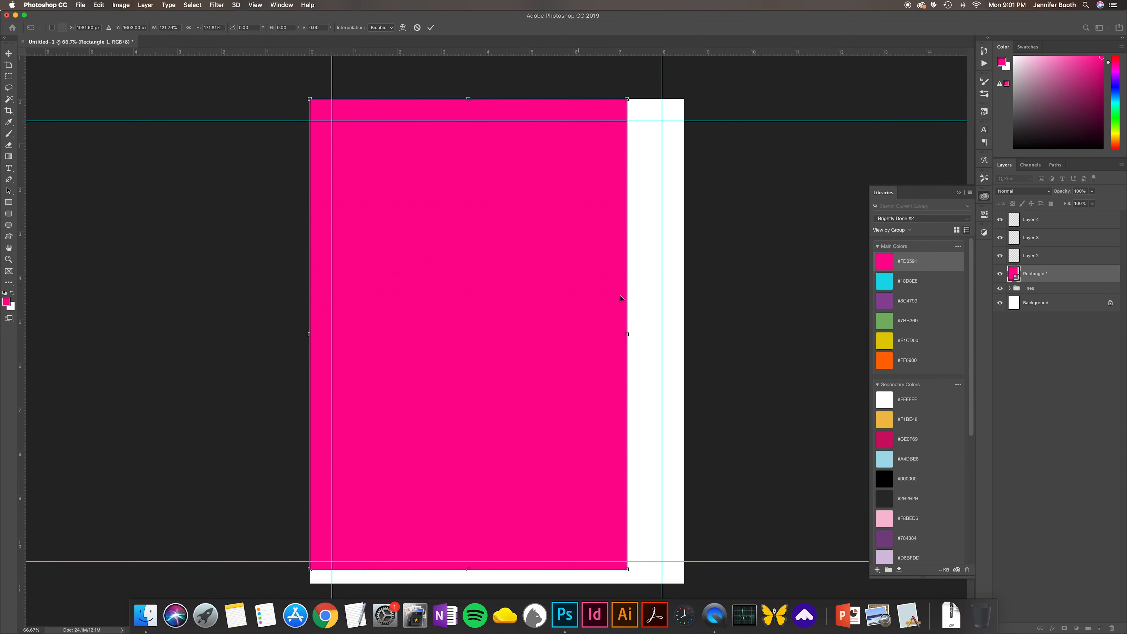
pyautogui.moveTo(631, 299); pyautogui.dragTo(720, 299)
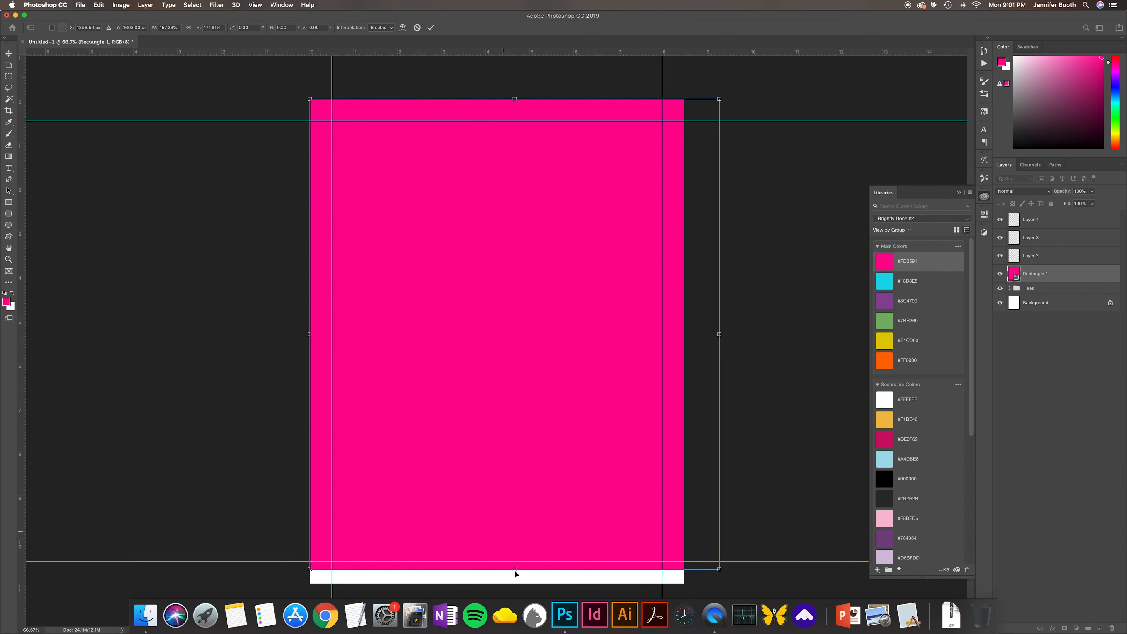
pyautogui.moveTo(515, 570); pyautogui.dragTo(515, 578)
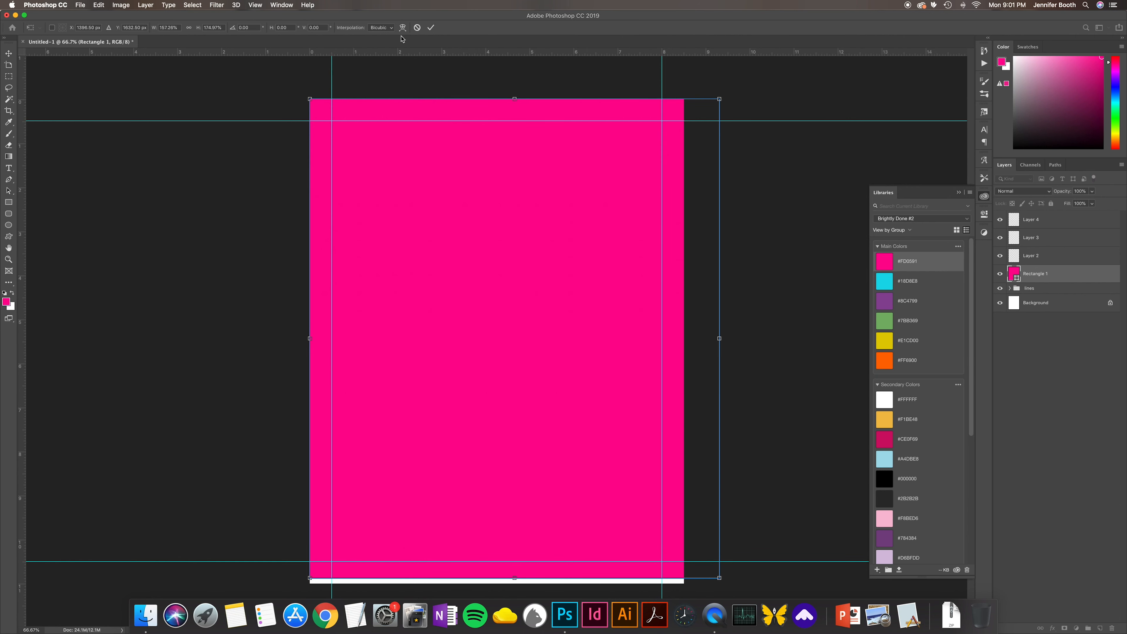
pyautogui.click(431, 27)
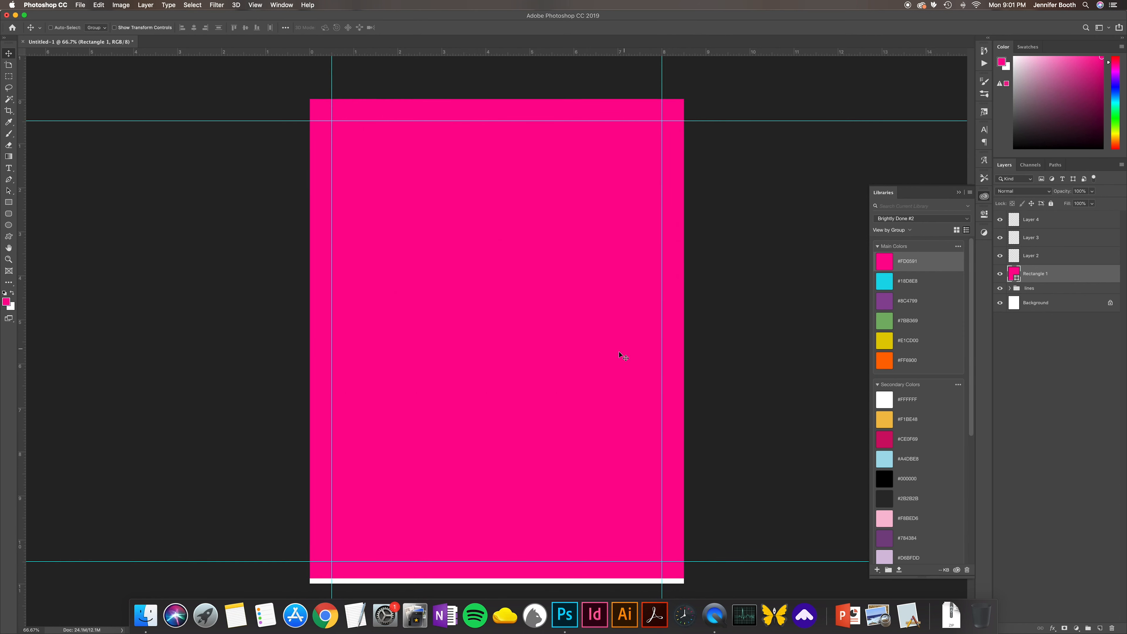
pyautogui.rightClick(1045, 276)
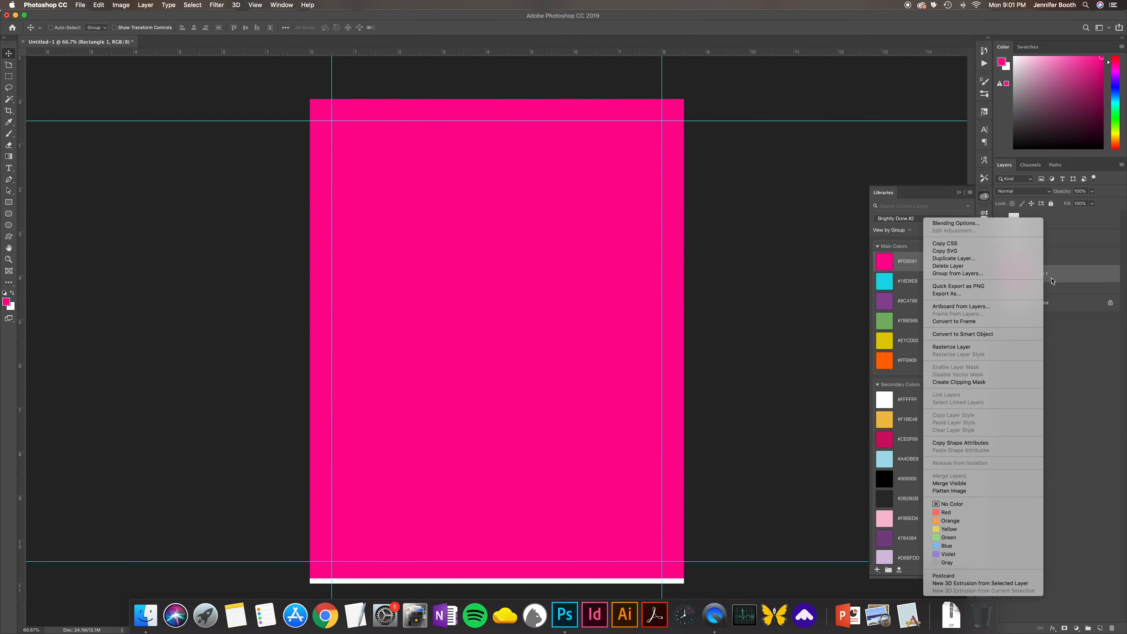
pyautogui.click(971, 382)
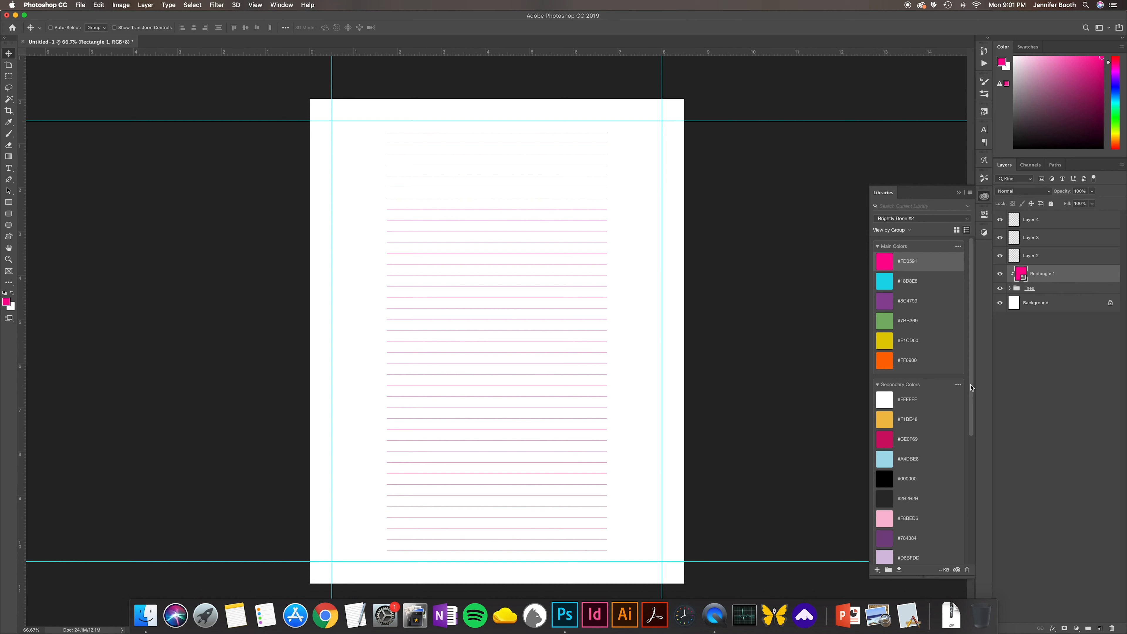
# Step: Group the clipped rectangle together with the lines group and hide the new group
pyautogui.click(1050, 290)
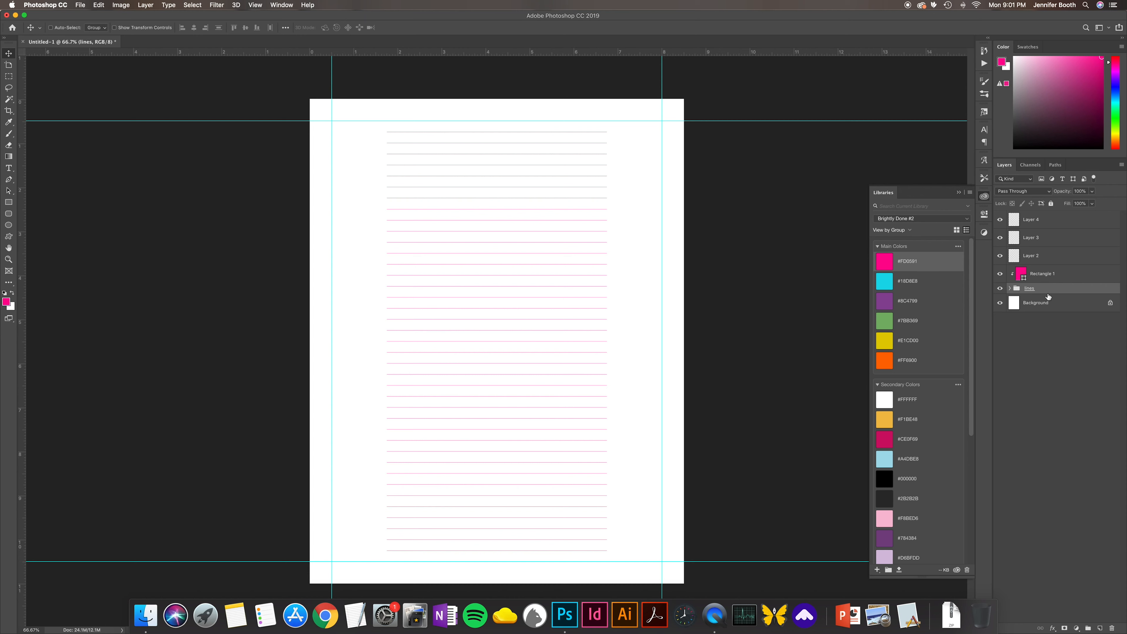
pyautogui.keyDown('shift'); pyautogui.click(1048, 274); pyautogui.keyUp('shift')
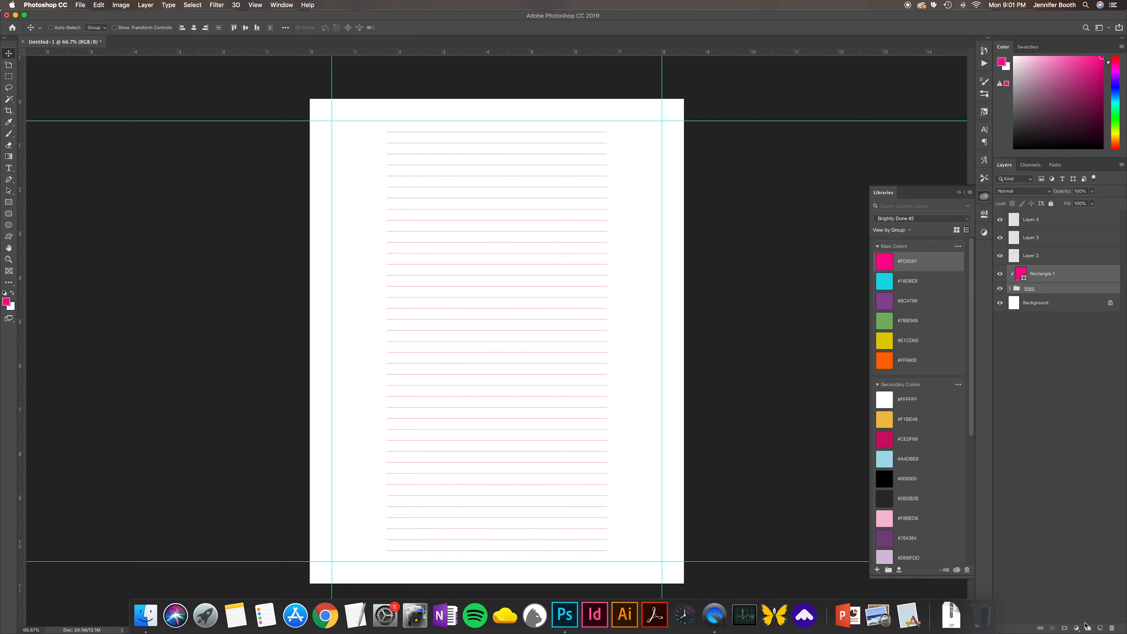
pyautogui.click(1087, 628)
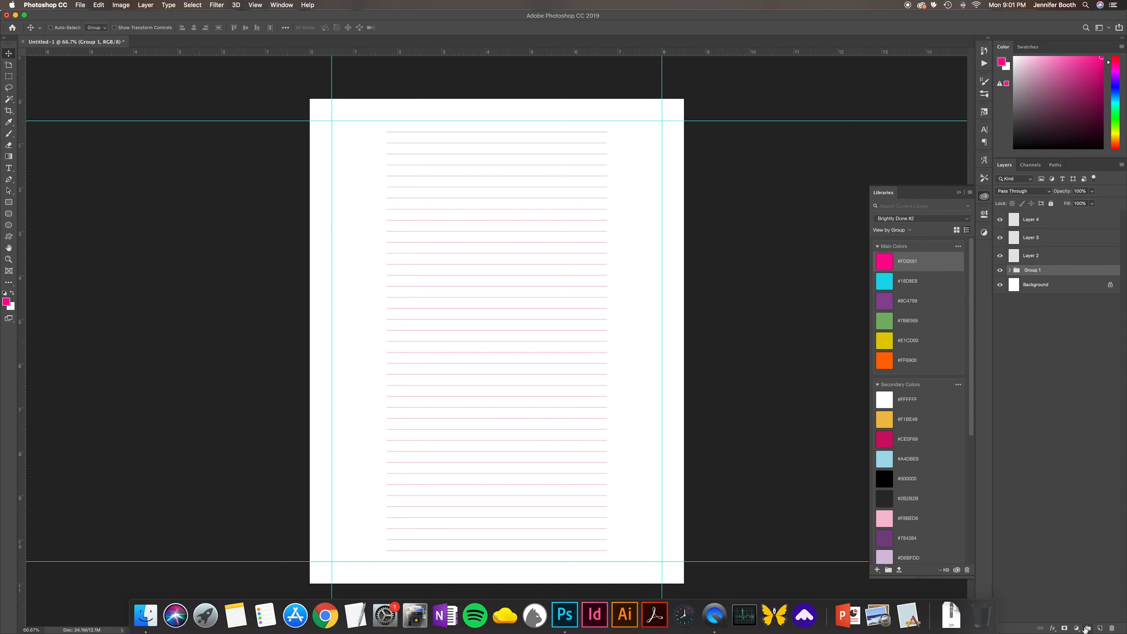
pyautogui.click(1000, 271)
# Step: Place 4_narrow ruled.png from Finder onto the page in Layer 2's position above the hidden group
pyautogui.click(1031, 256)
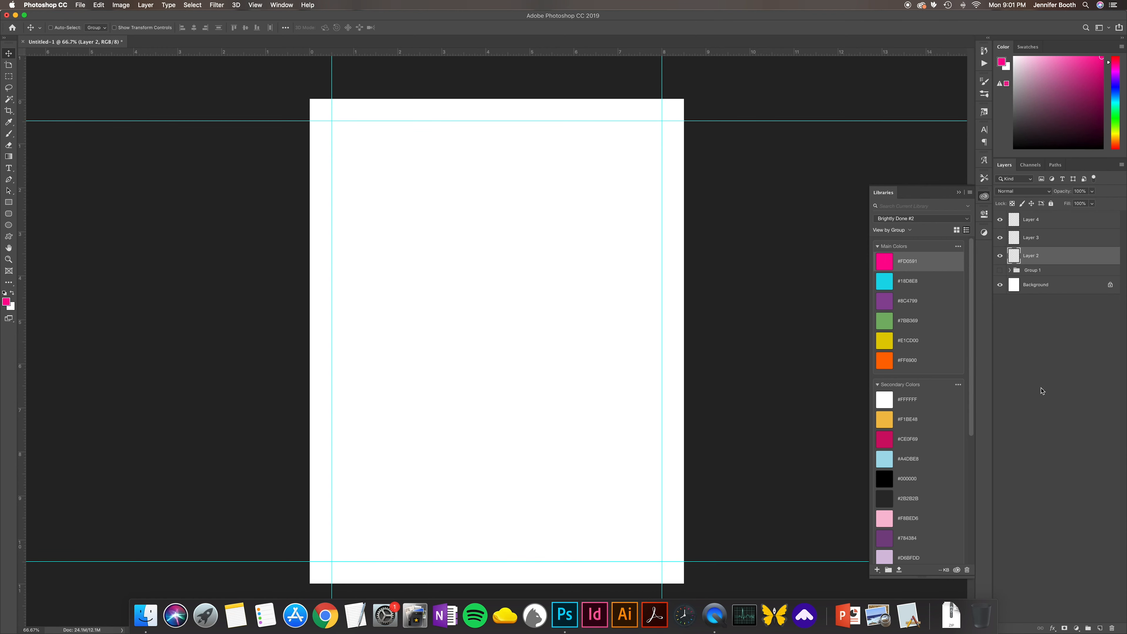
pyautogui.press('super+Tab')
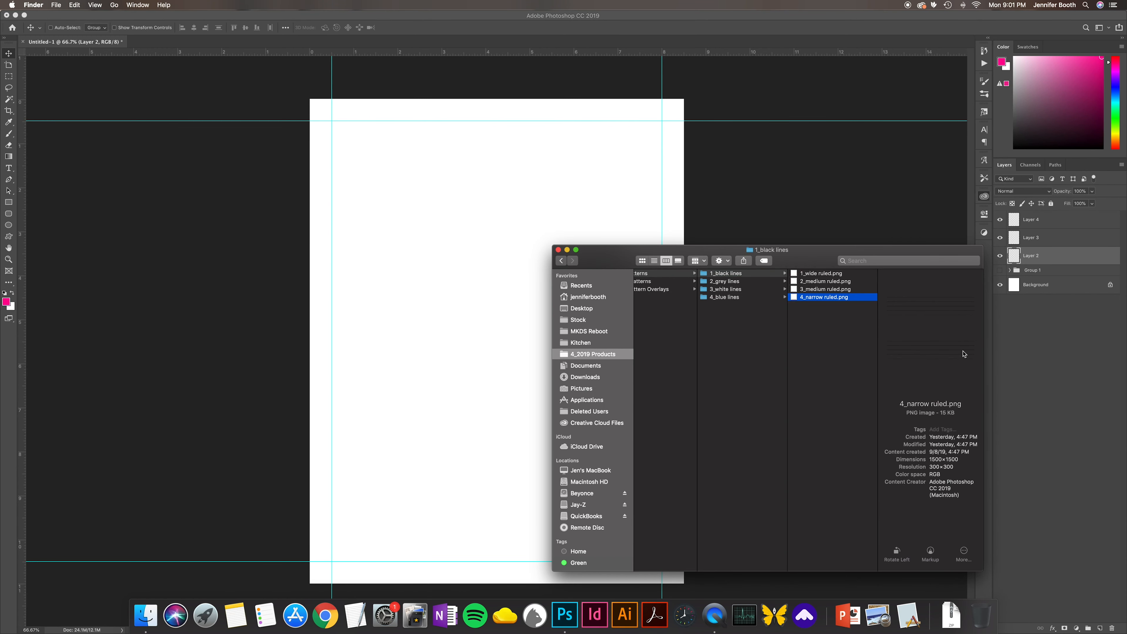
pyautogui.moveTo(824, 298); pyautogui.dragTo(520, 222)
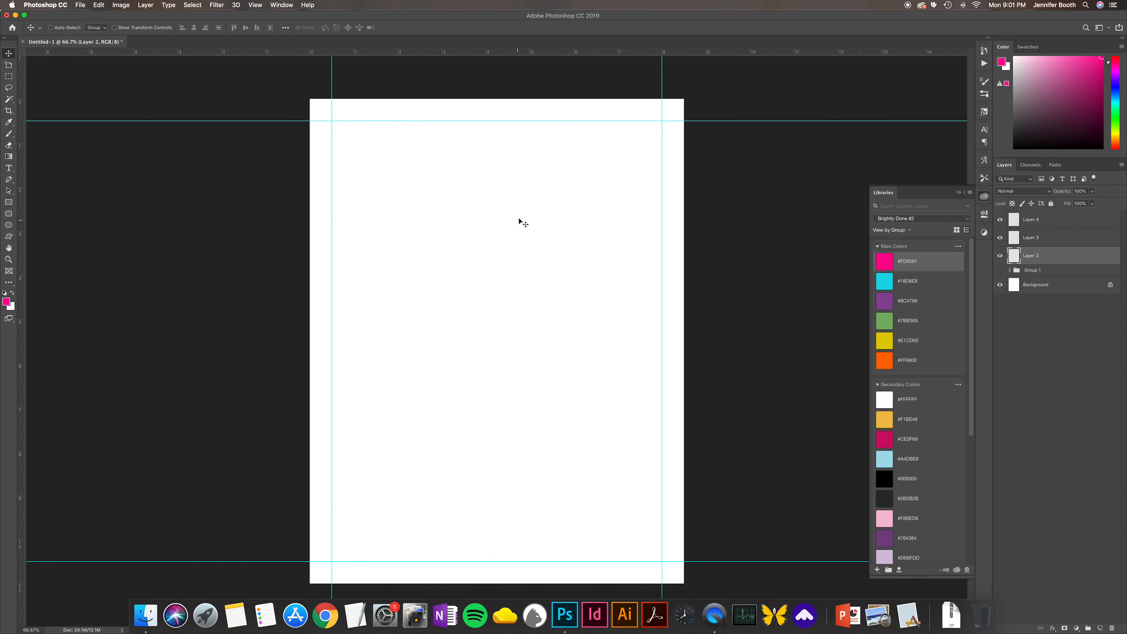
pyautogui.click(348, 27)
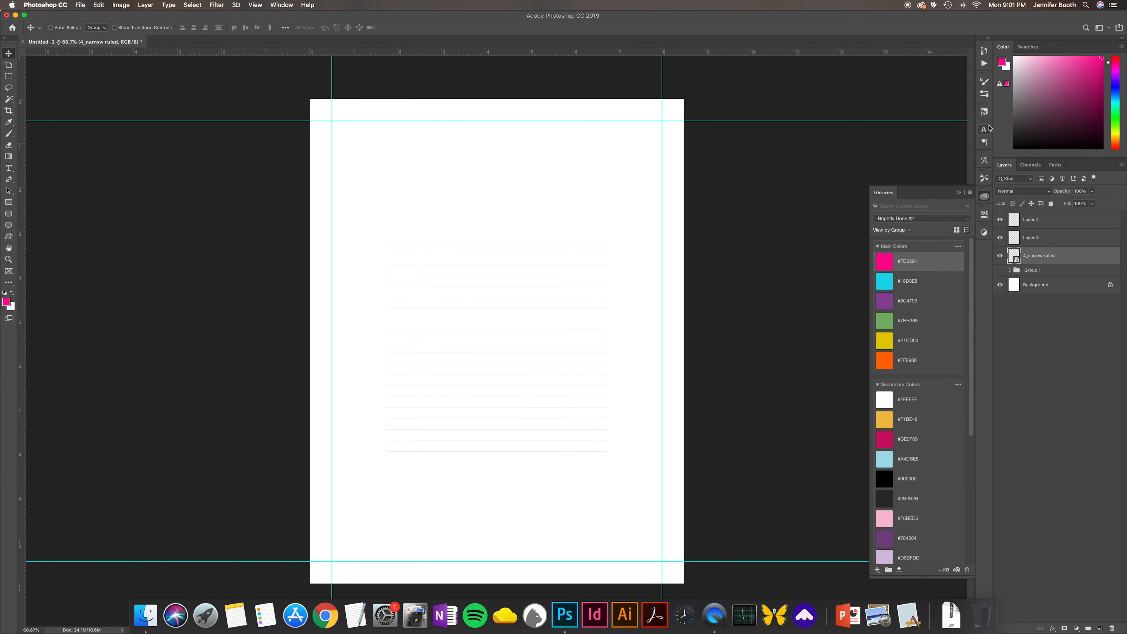
# Step: Try several pattern layer-style presets on the 4_narrow ruled layer, then collapse its effects and hide the layer
pyautogui.click(985, 113)
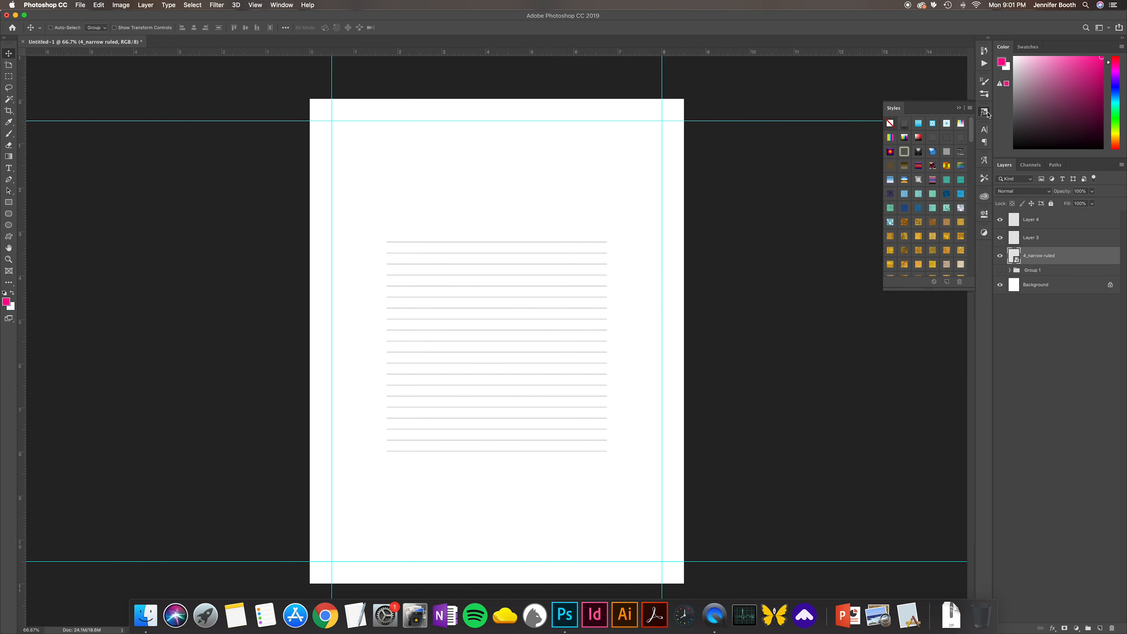
pyautogui.click(904, 223)
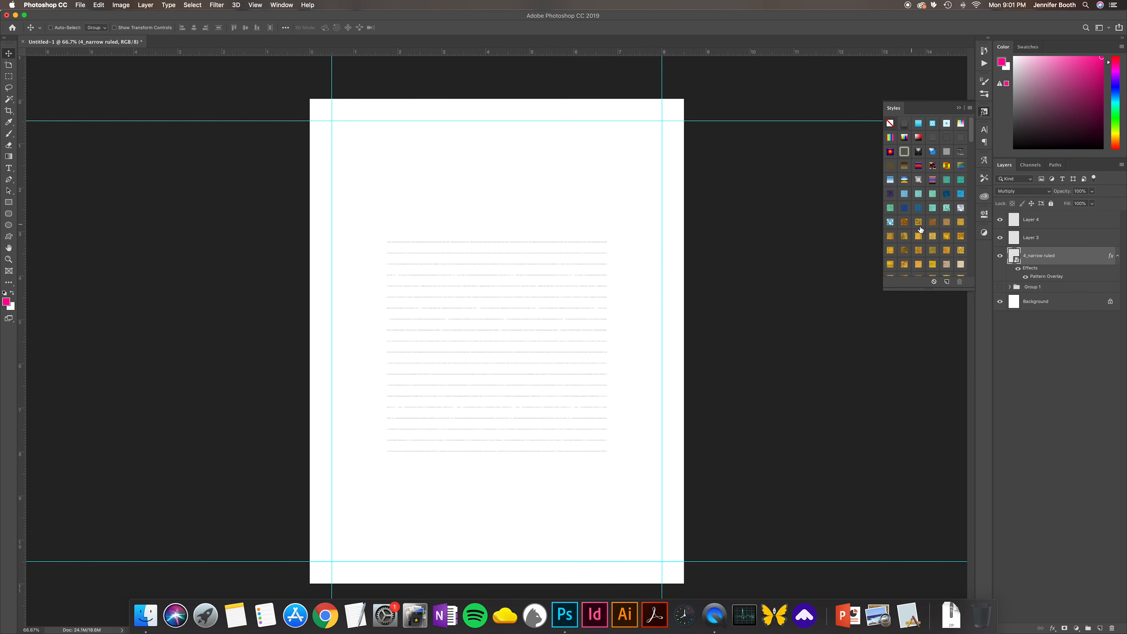
pyautogui.click(918, 251)
pyautogui.scroll(-5, 919, 251)
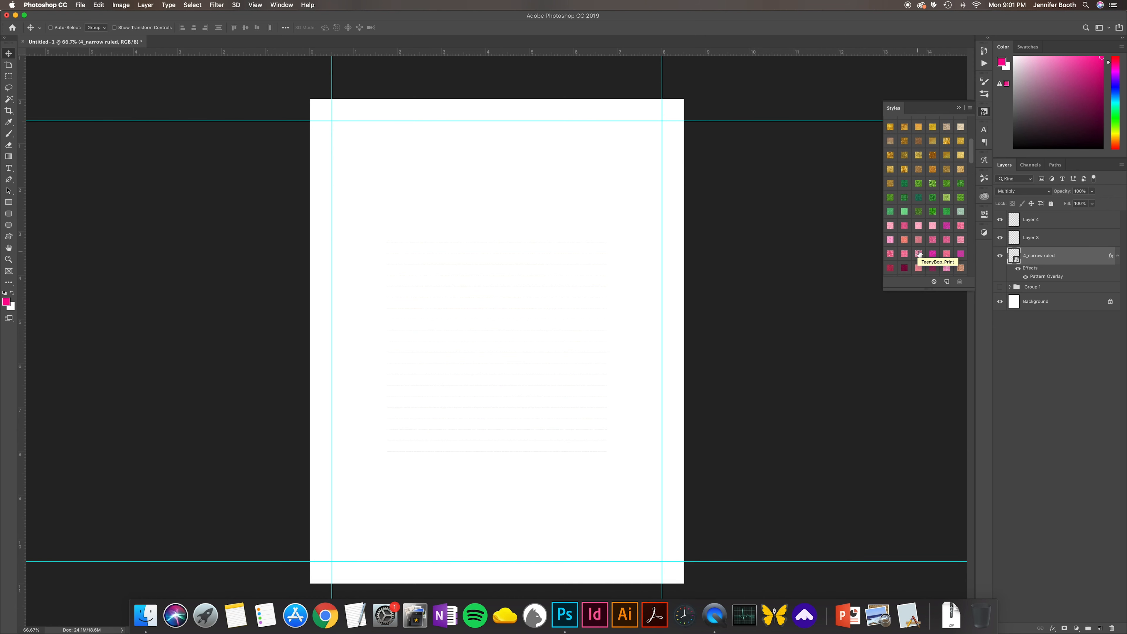
pyautogui.scroll(-5, 918, 251)
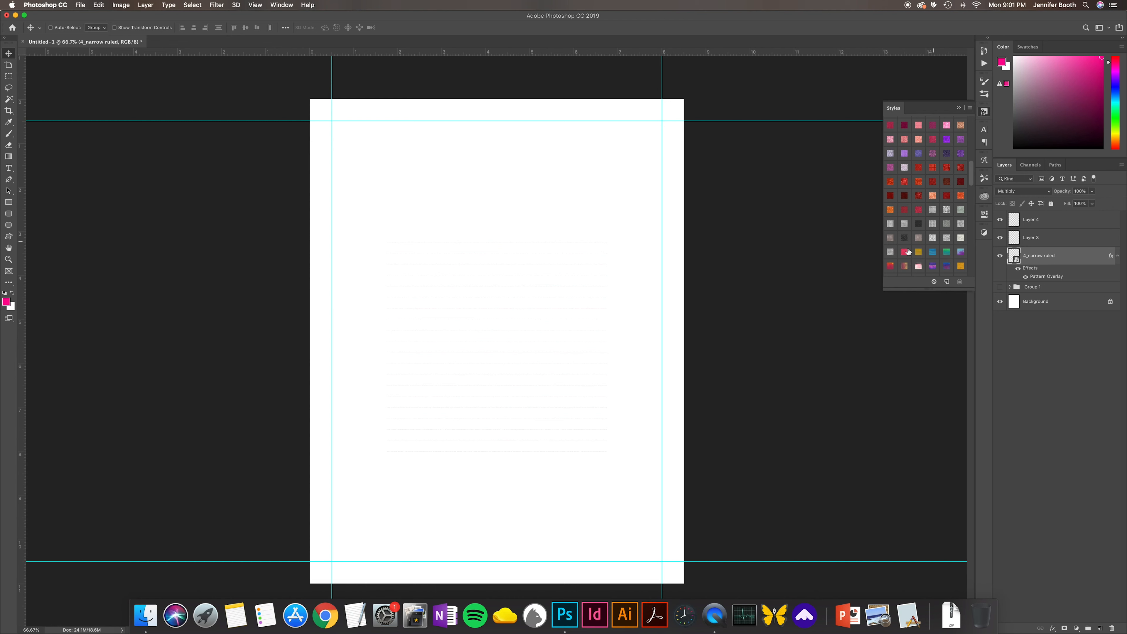
pyautogui.scroll(-3, 941, 249)
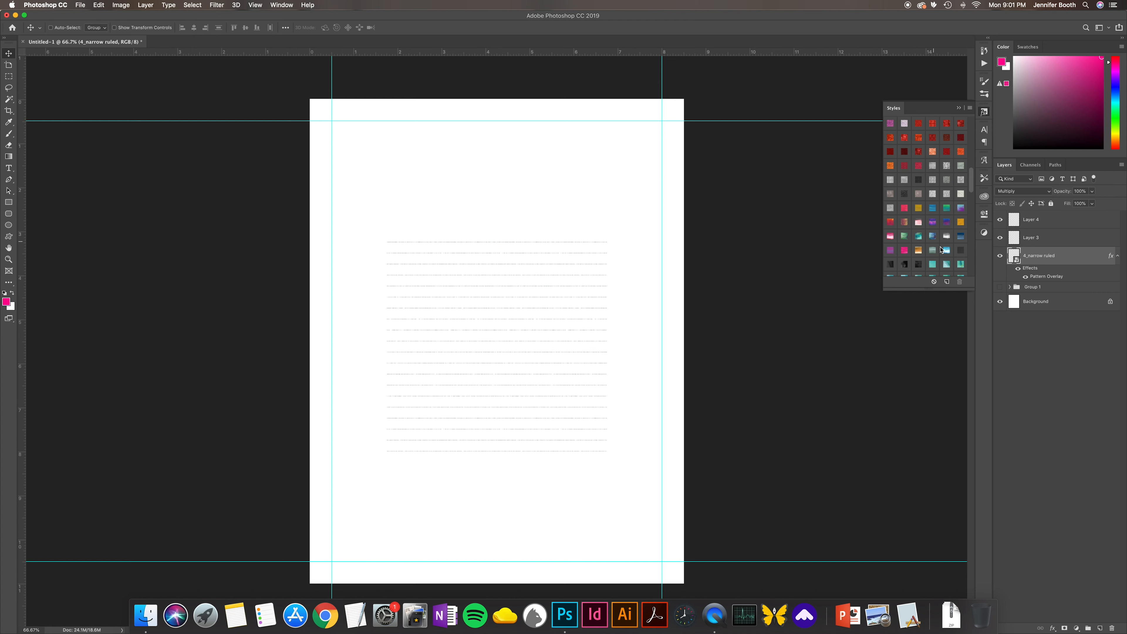
pyautogui.scroll(-6, 941, 250)
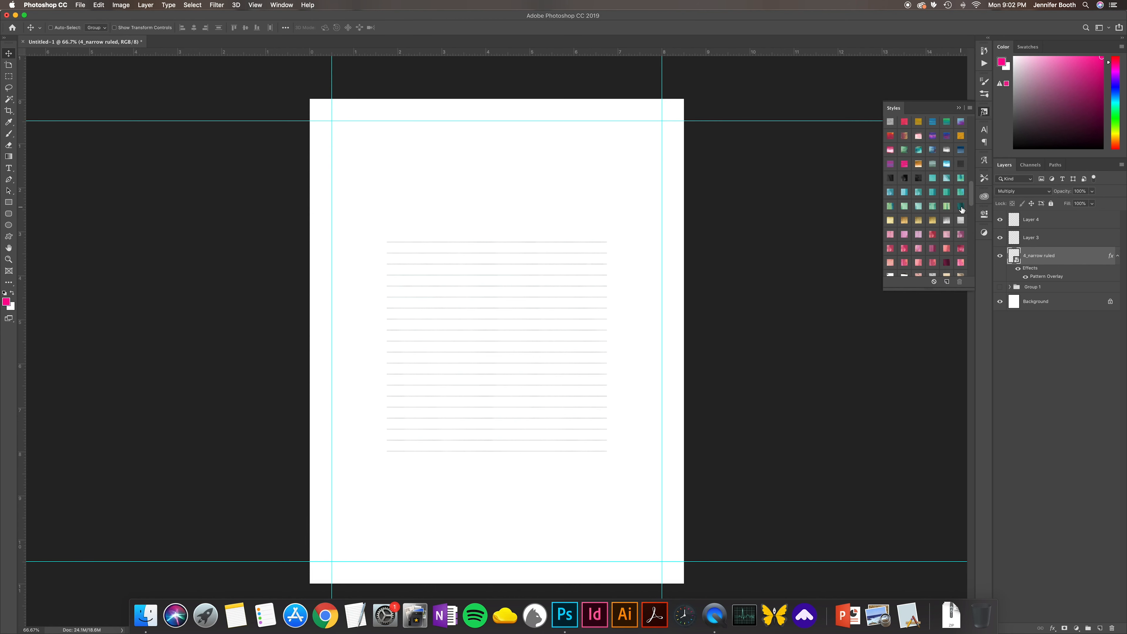
pyautogui.click(1118, 255)
pyautogui.click(1002, 256)
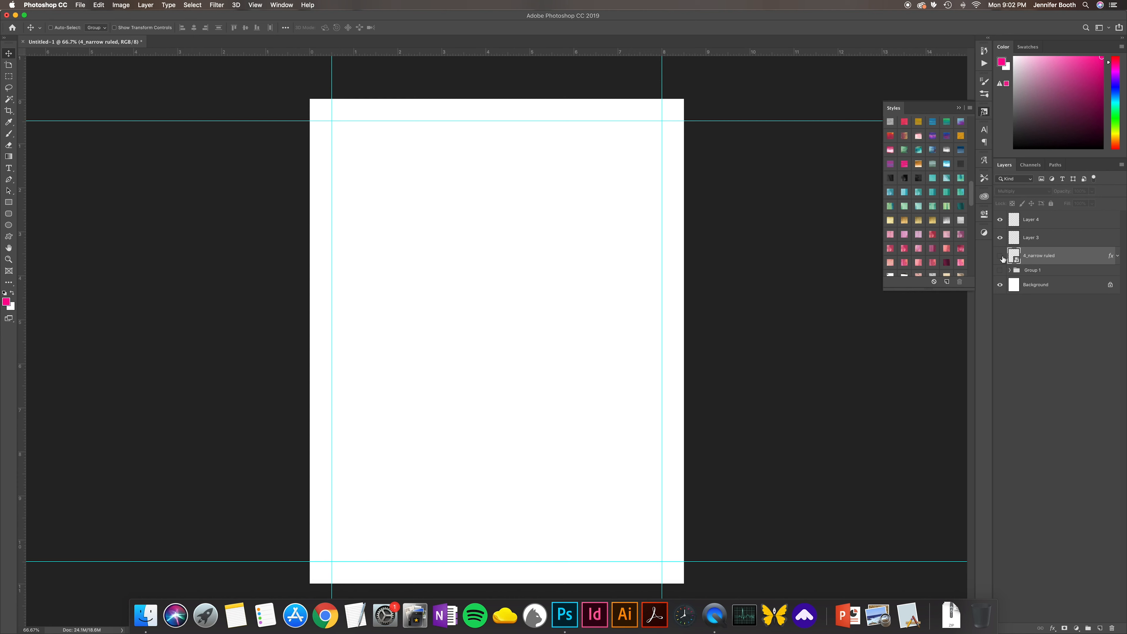
# Step: Draw a rectangle about 1591 × 1306 px on Layer 3 in the page's upper half and set its fill to none
pyautogui.click(1038, 240)
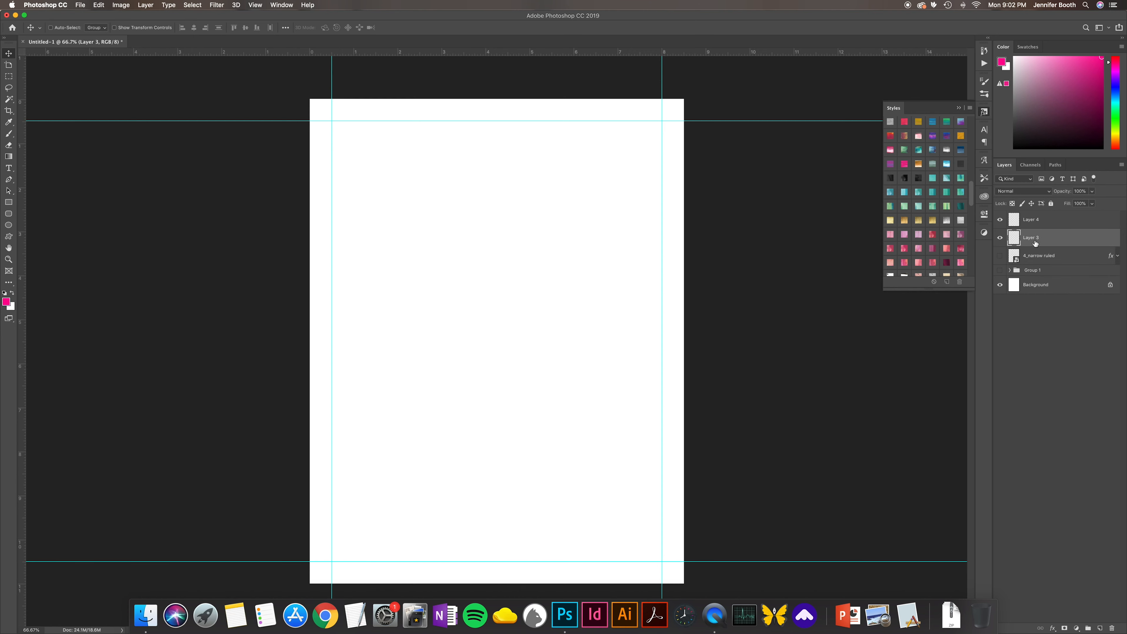
pyautogui.click(9, 203)
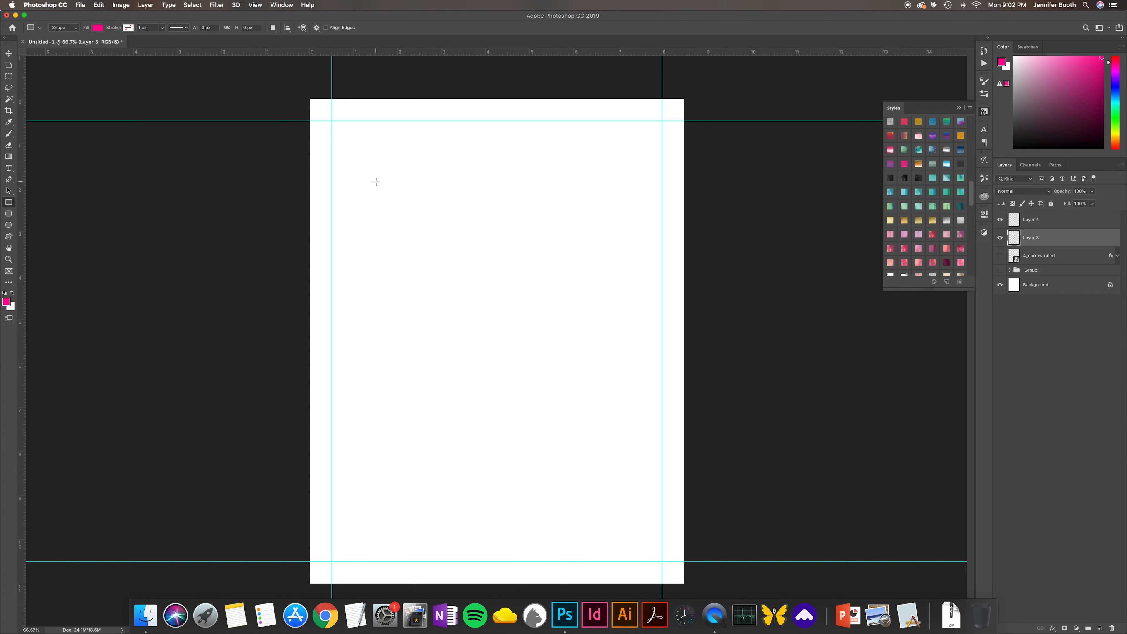
pyautogui.moveTo(376, 182); pyautogui.dragTo(610, 373)
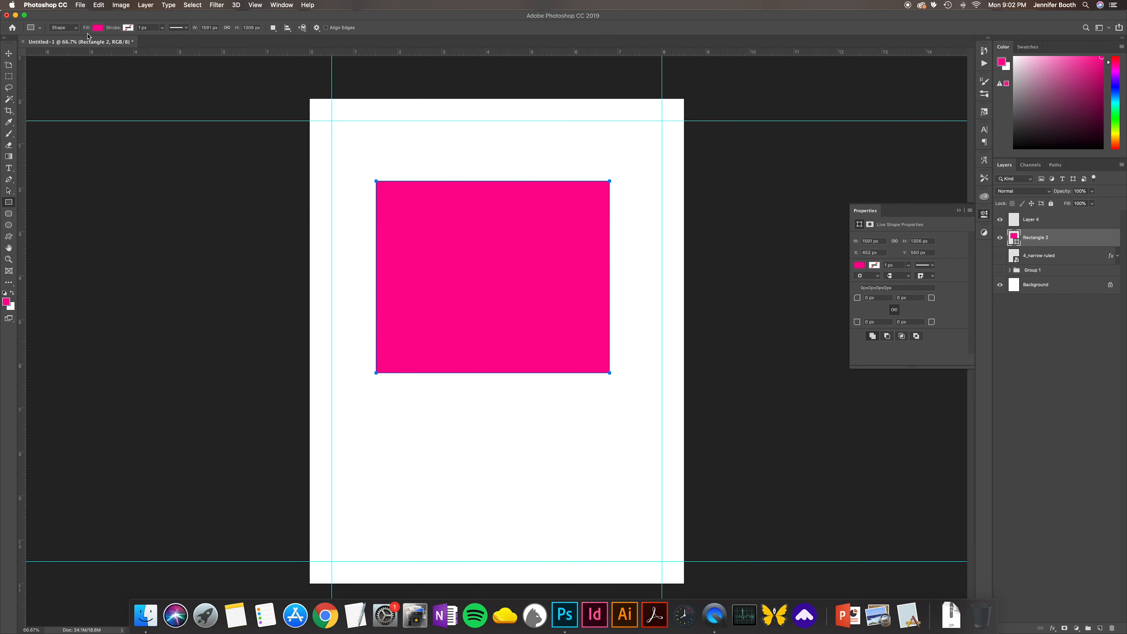
pyautogui.click(98, 28)
pyautogui.click(59, 44)
pyautogui.click(101, 30)
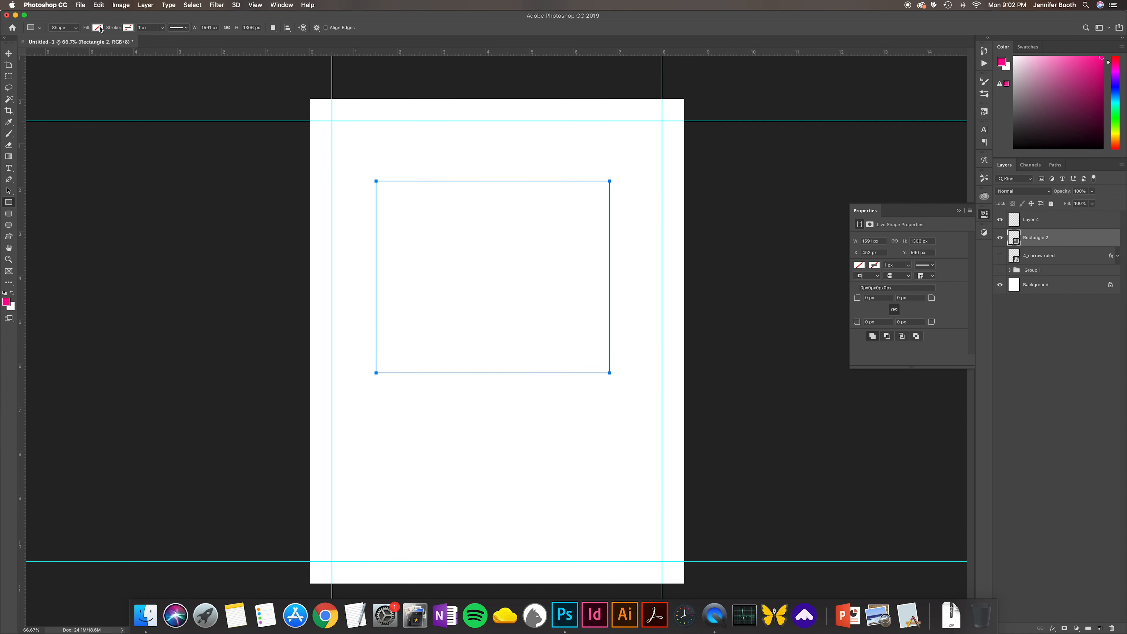
pyautogui.click(8, 53)
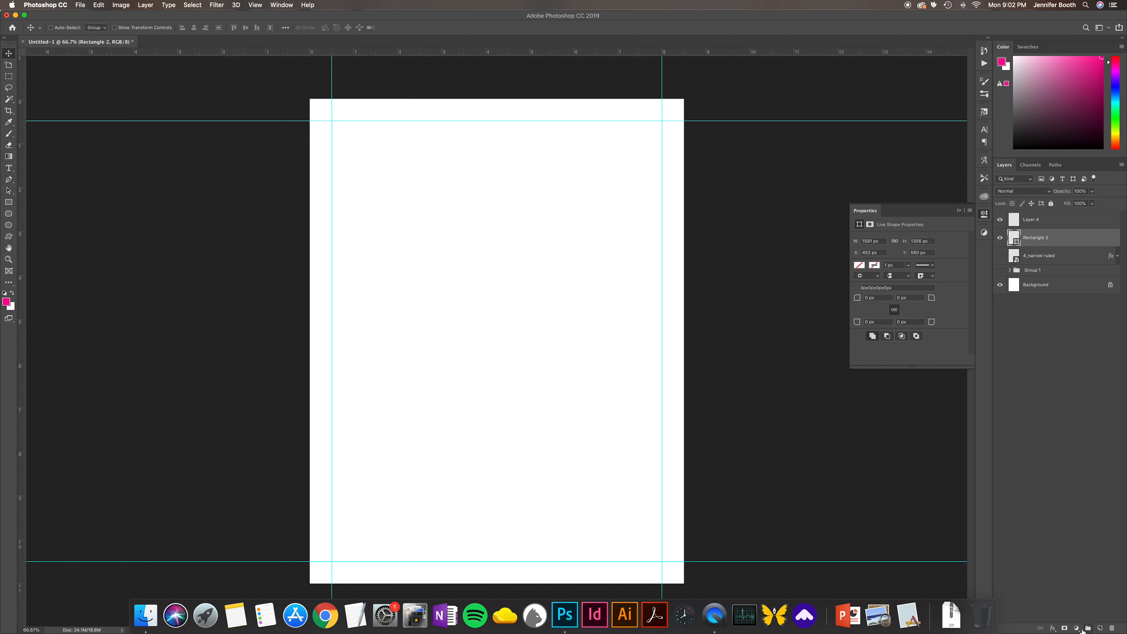
# Step: Try the four ruled-line patterns as a Pattern Overlay on Rectangle 2, then discard the layer style
pyautogui.click(1052, 629)
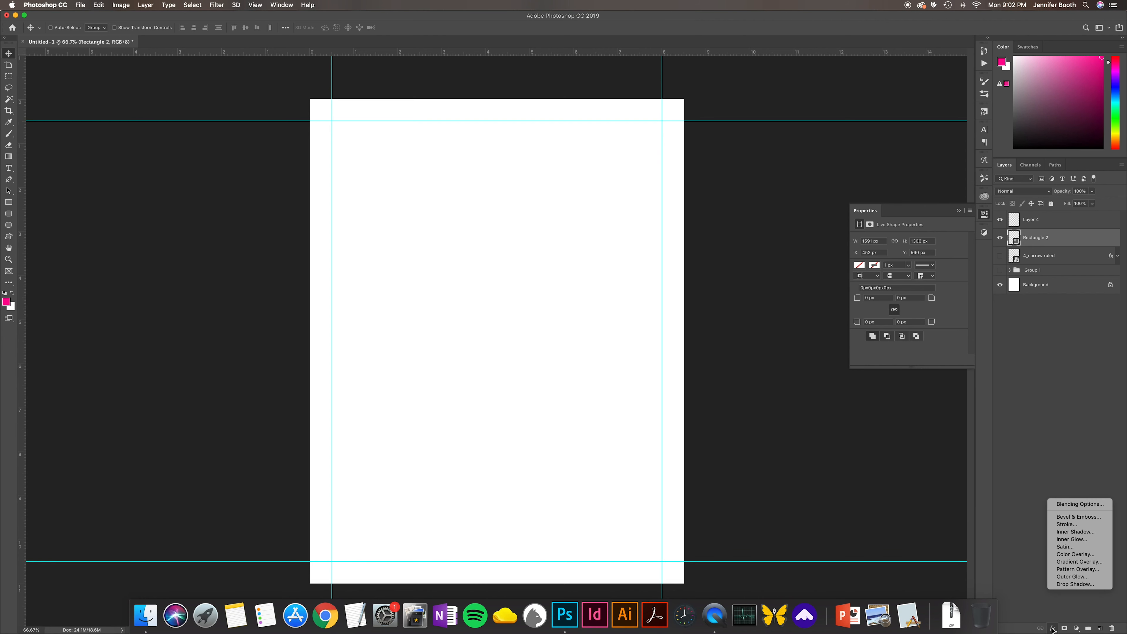
pyautogui.click(1087, 571)
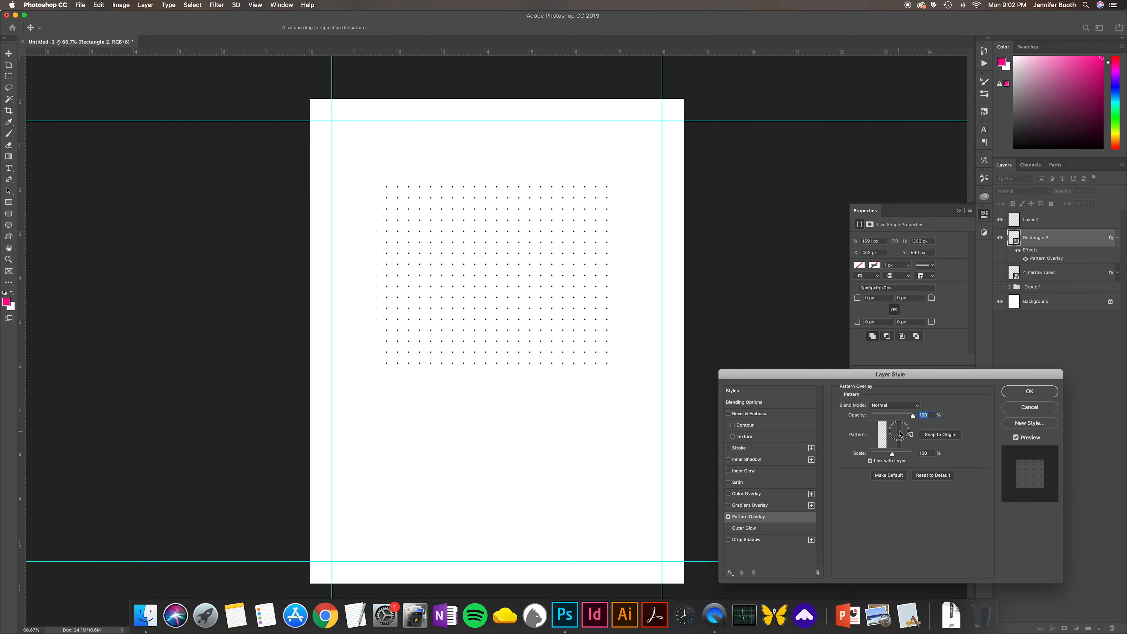
pyautogui.click(899, 435)
pyautogui.scroll(5, 894, 458)
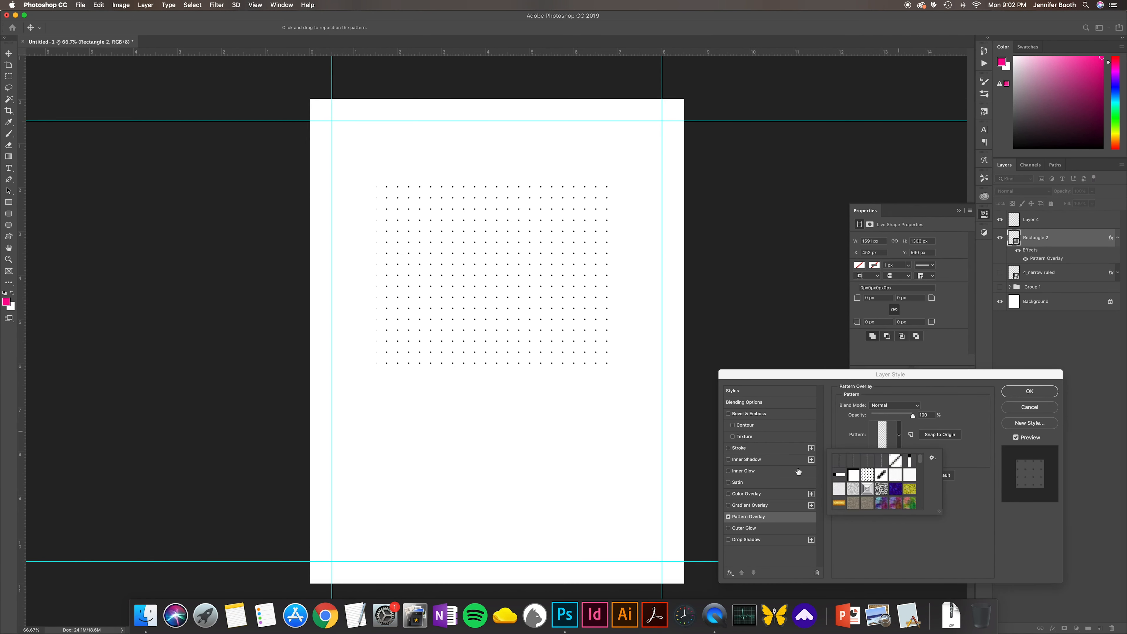
pyautogui.click(841, 461)
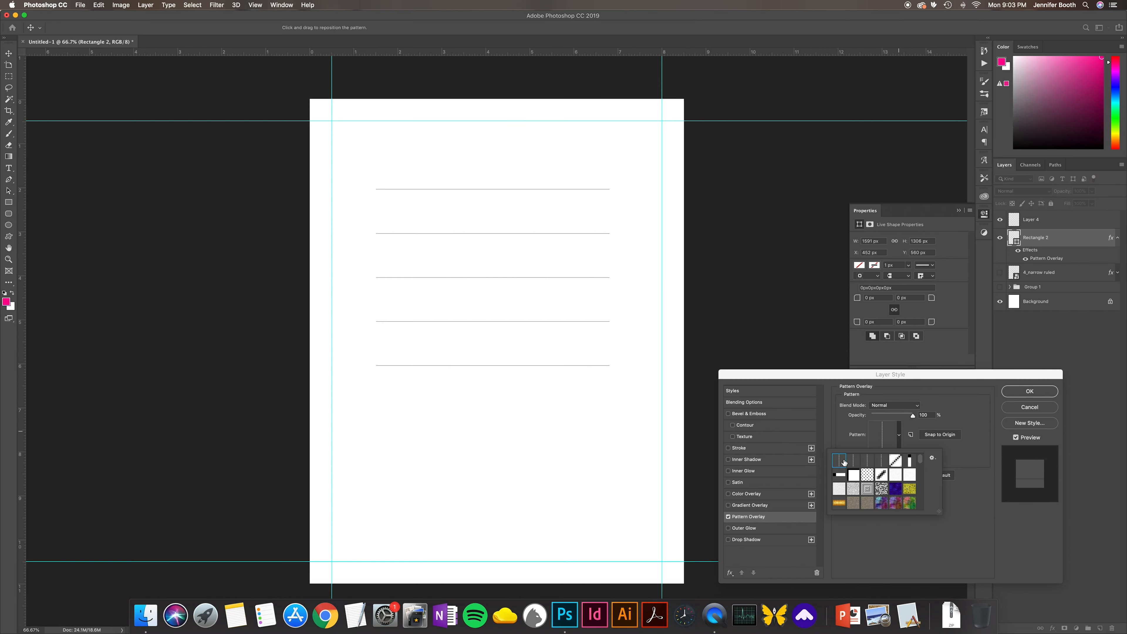
pyautogui.click(853, 462)
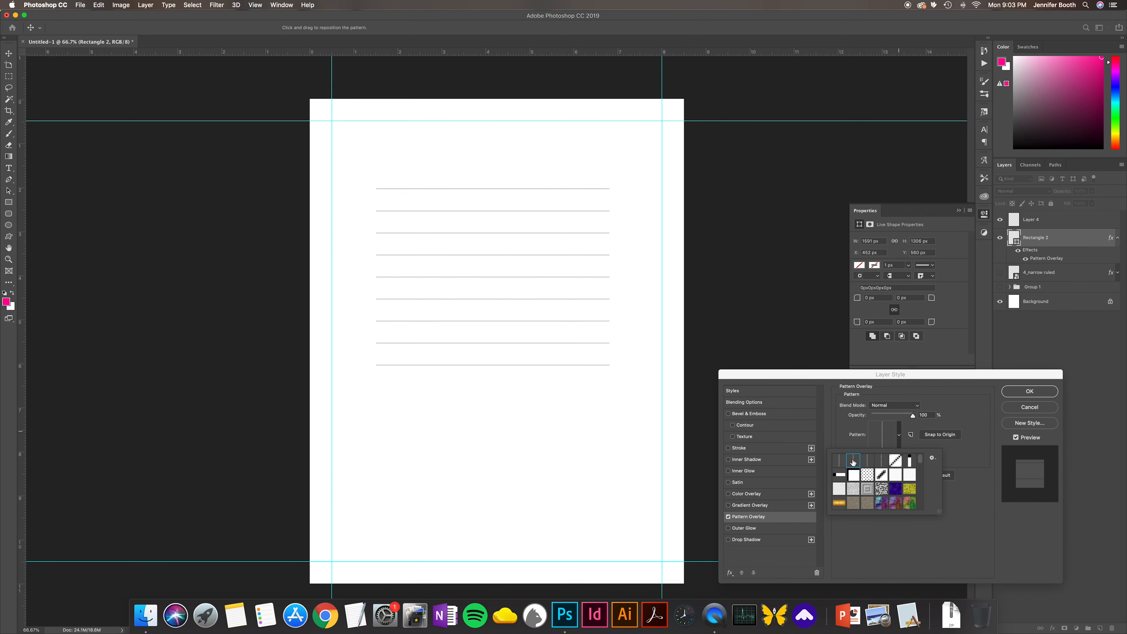
pyautogui.click(872, 463)
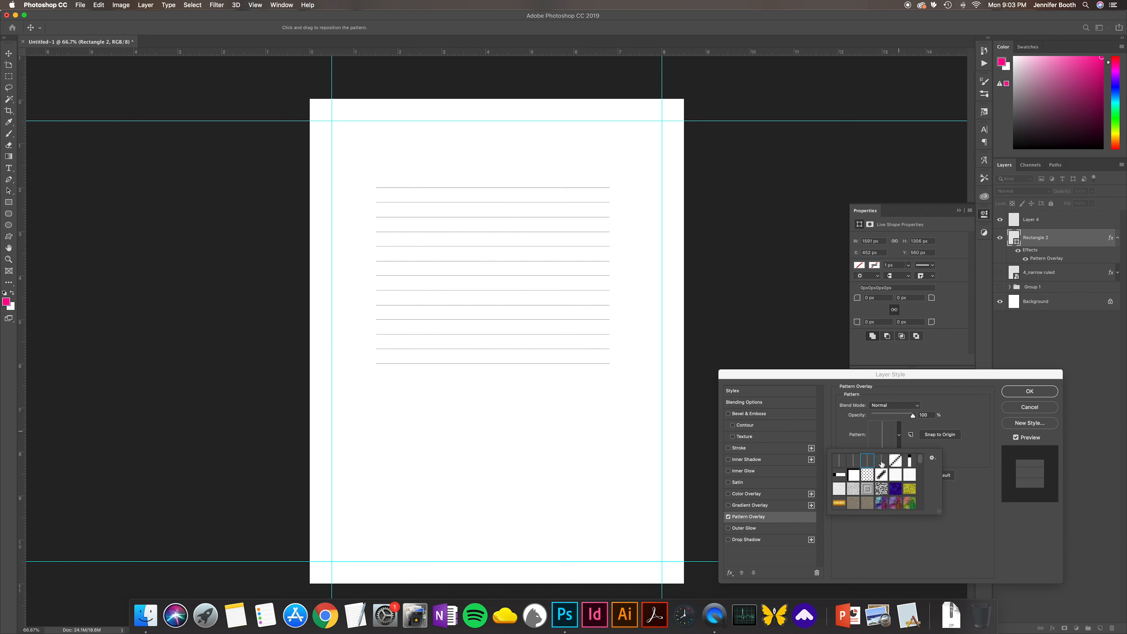
pyautogui.click(882, 464)
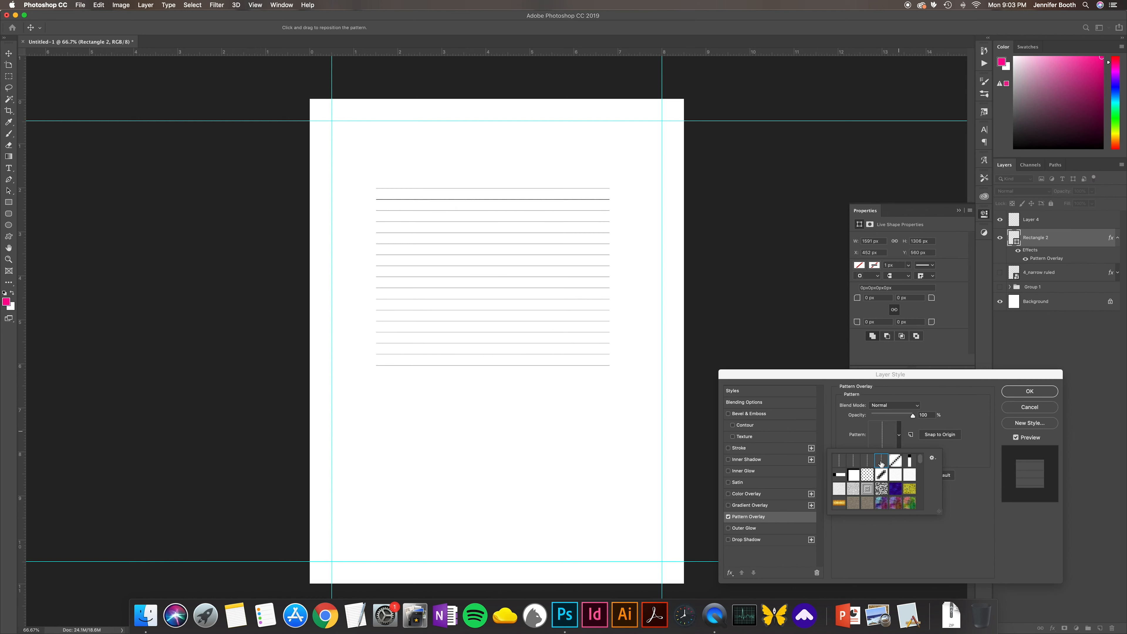
pyautogui.click(866, 463)
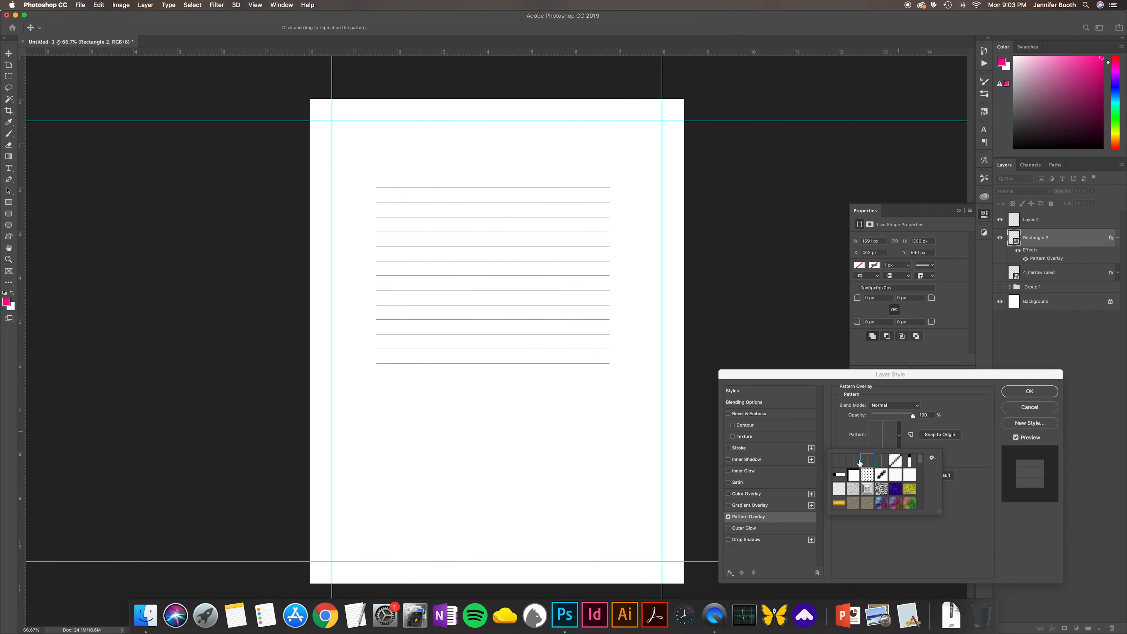
pyautogui.click(852, 462)
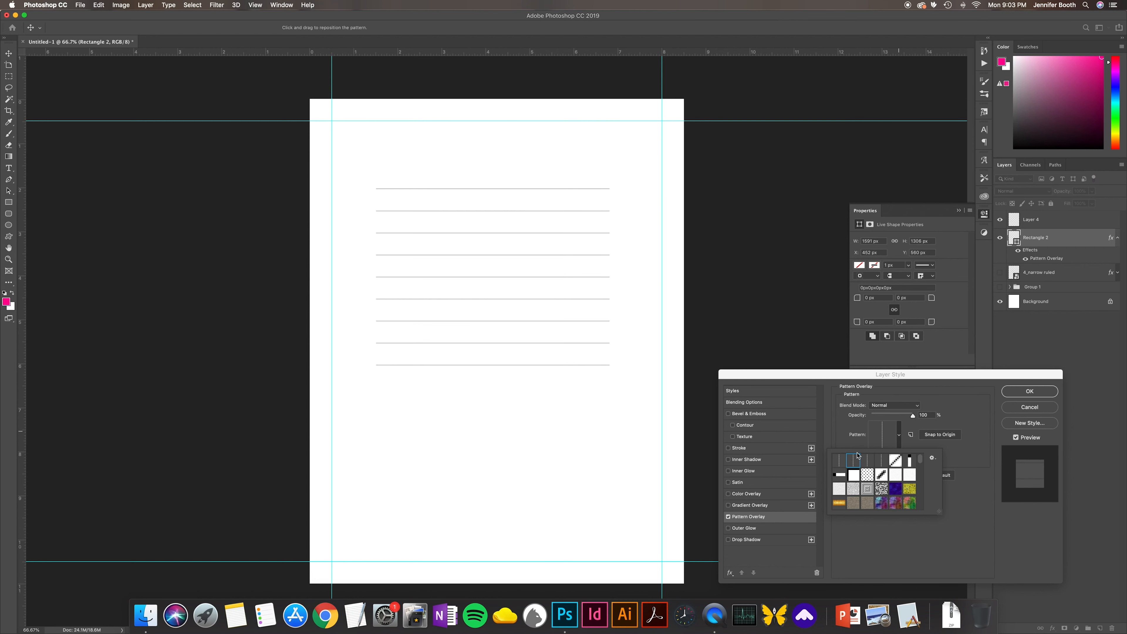
pyautogui.click(840, 461)
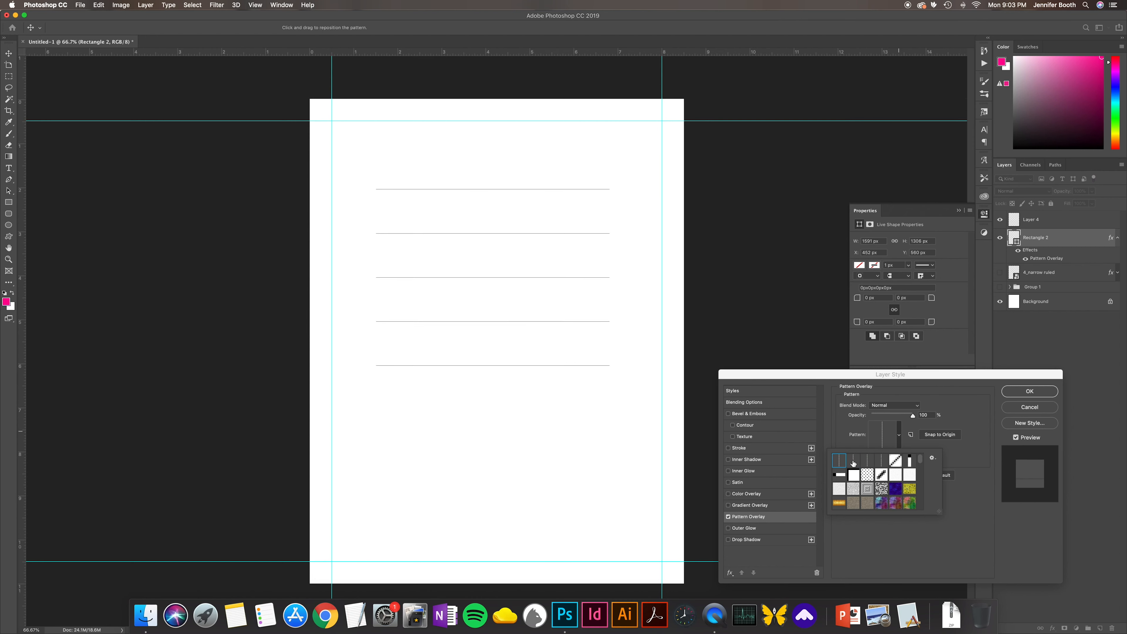
pyautogui.click(965, 462)
pyautogui.click(1021, 407)
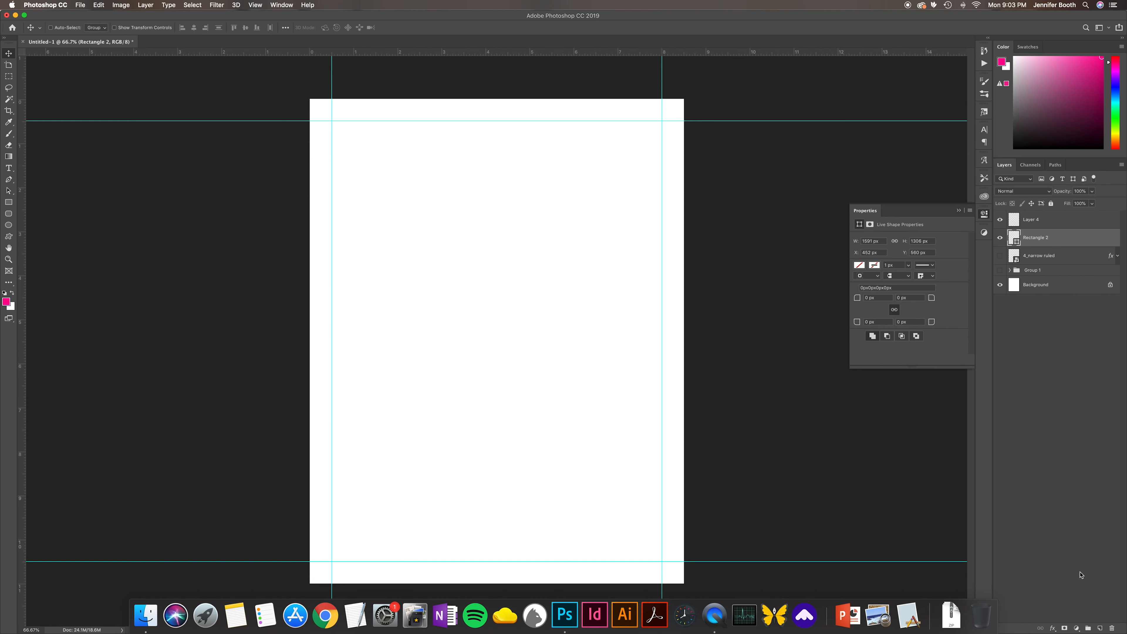
# Step: Add a Pattern Overlay effect to Rectangle 2 and show the available patterns
pyautogui.click(1054, 629)
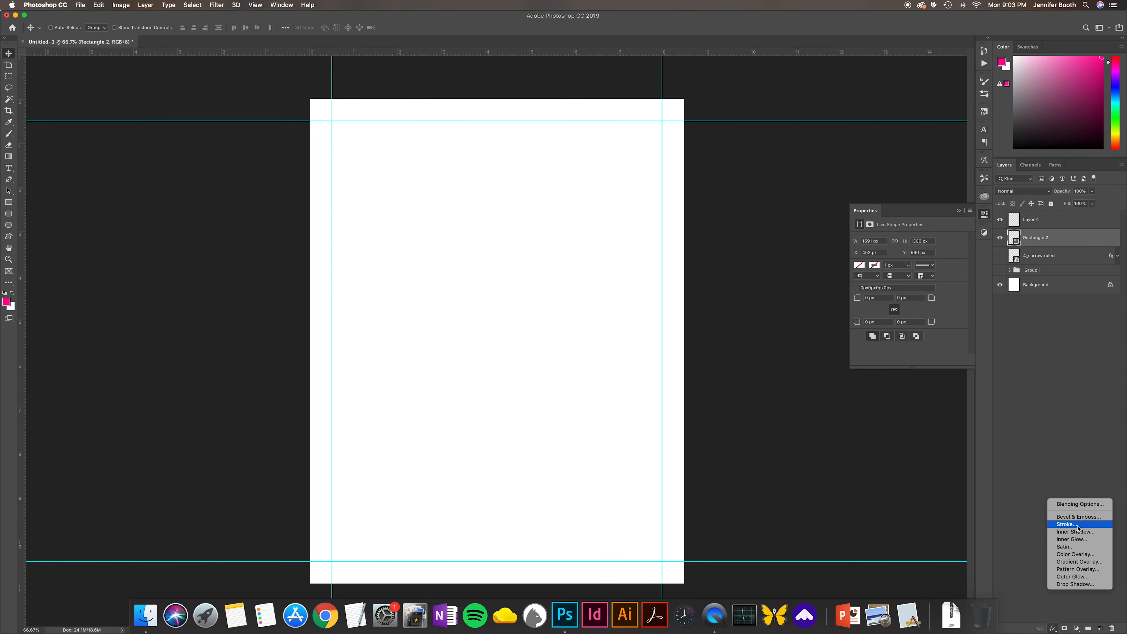
pyautogui.click(1085, 569)
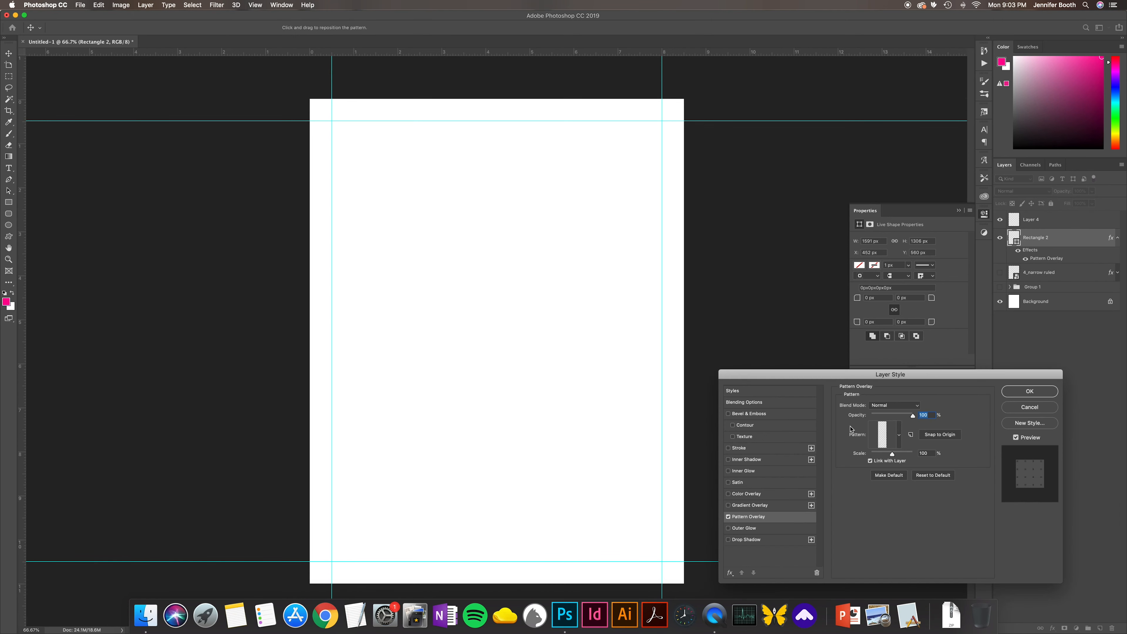
pyautogui.click(900, 434)
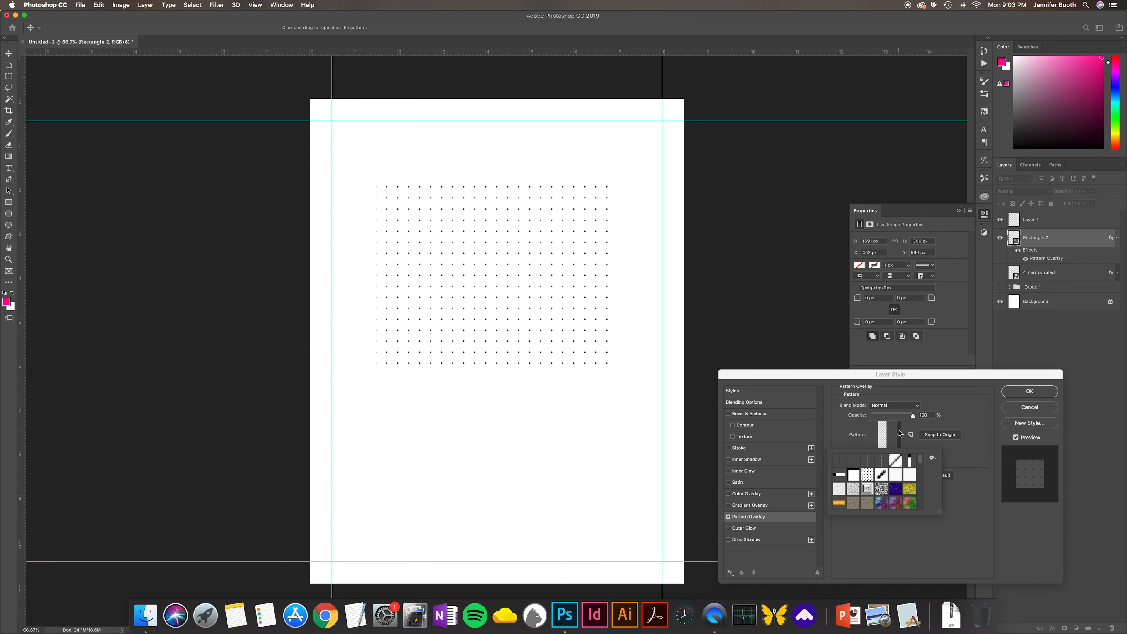
# Step: Locate Ruled Lines.pat for loading in the download pack's 1_Seamless Patterns > PS Pattern Overlays folder, then cancel the load
pyautogui.click(932, 459)
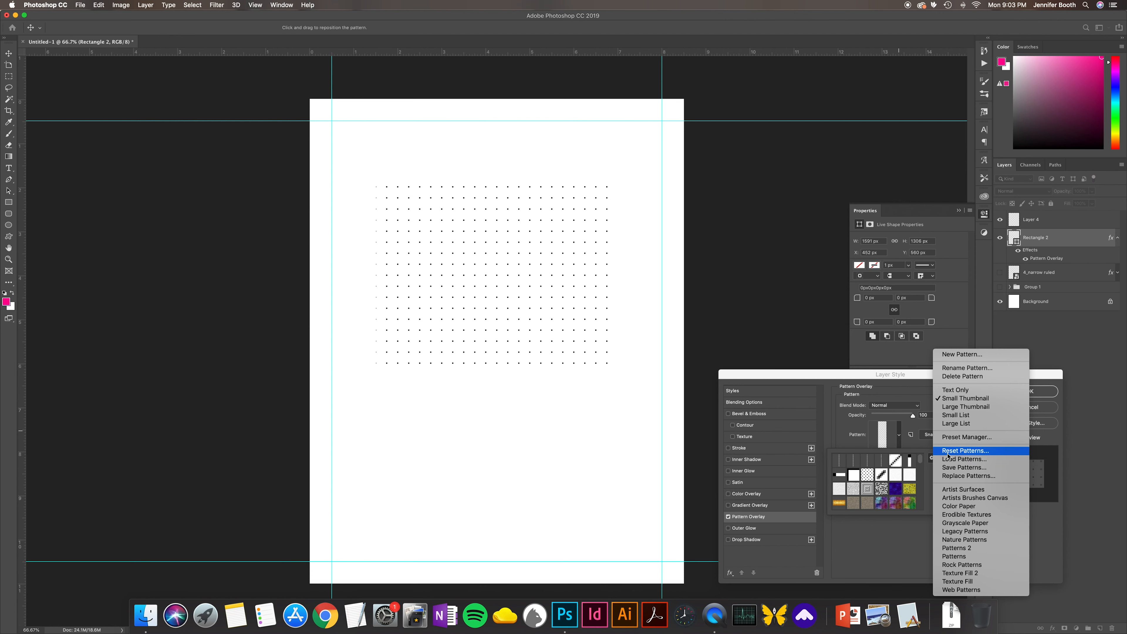
pyautogui.click(963, 460)
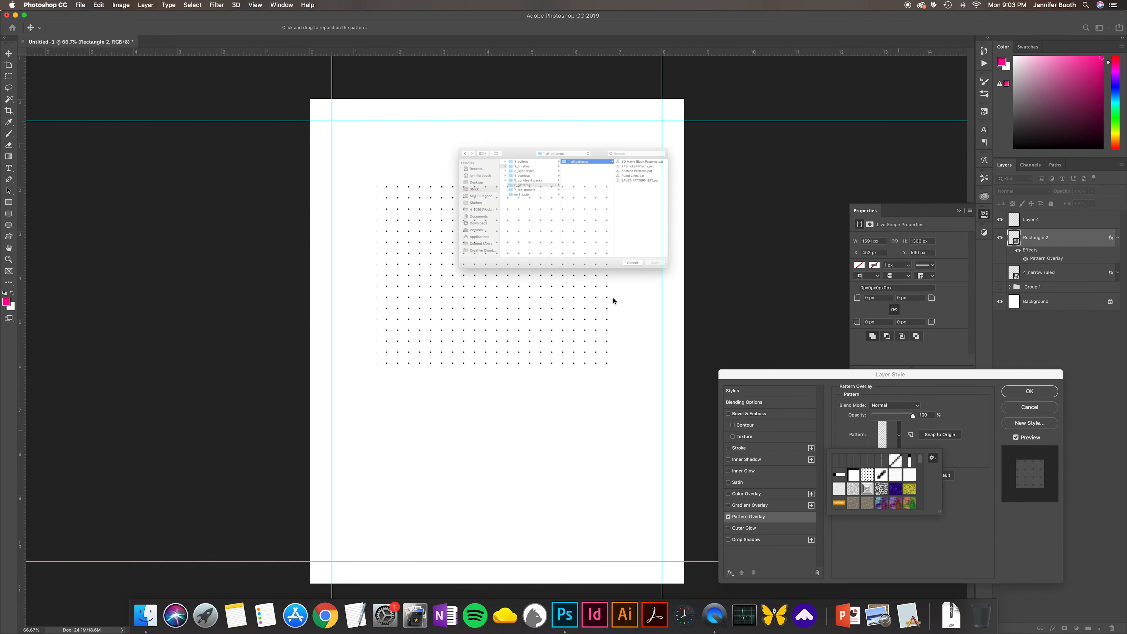
pyautogui.click(579, 119)
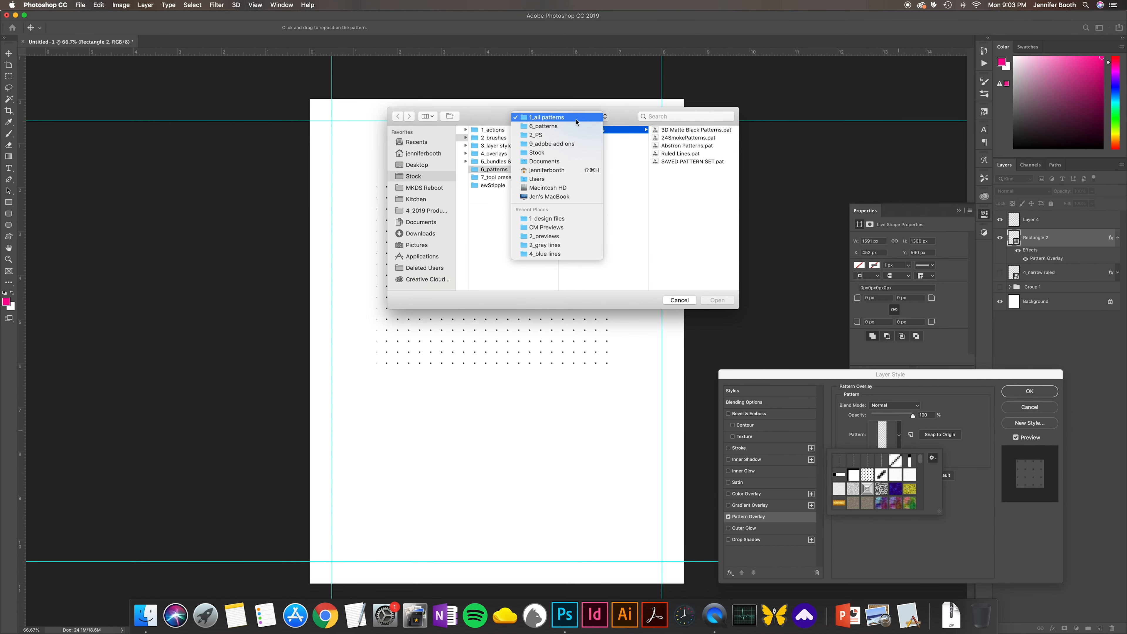
pyautogui.click(555, 218)
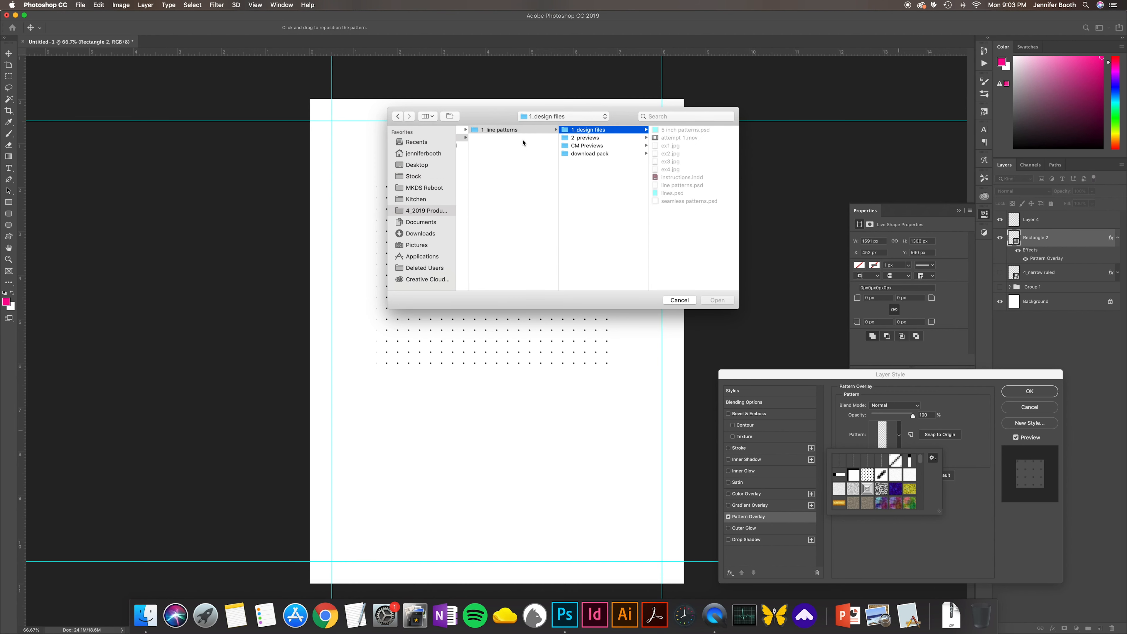
pyautogui.click(586, 153)
pyautogui.click(670, 130)
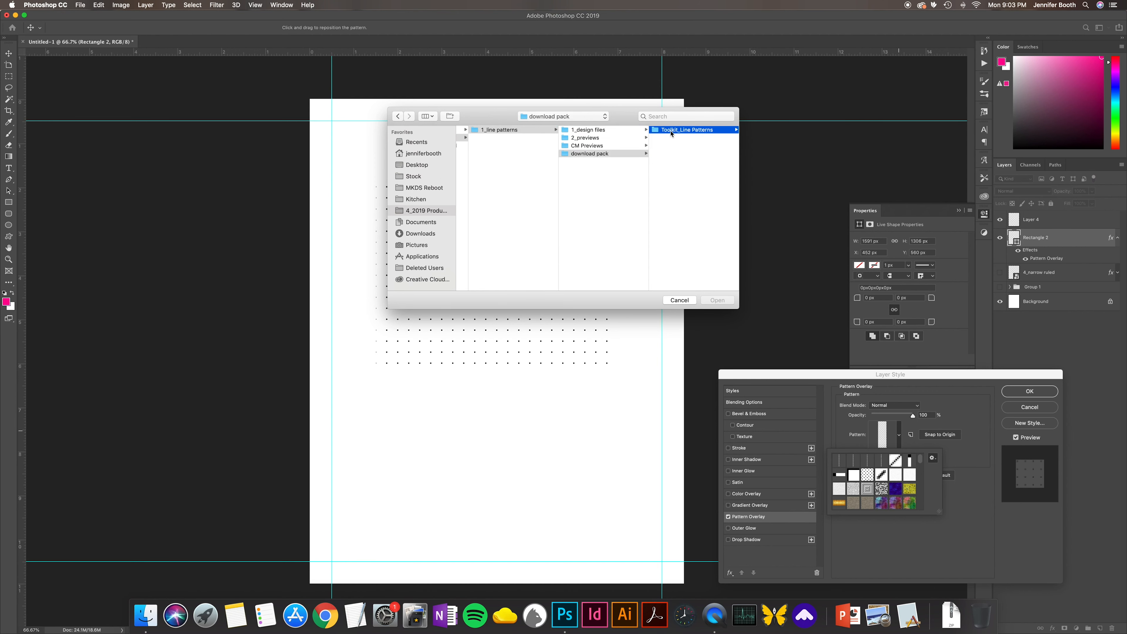
pyautogui.click(702, 131)
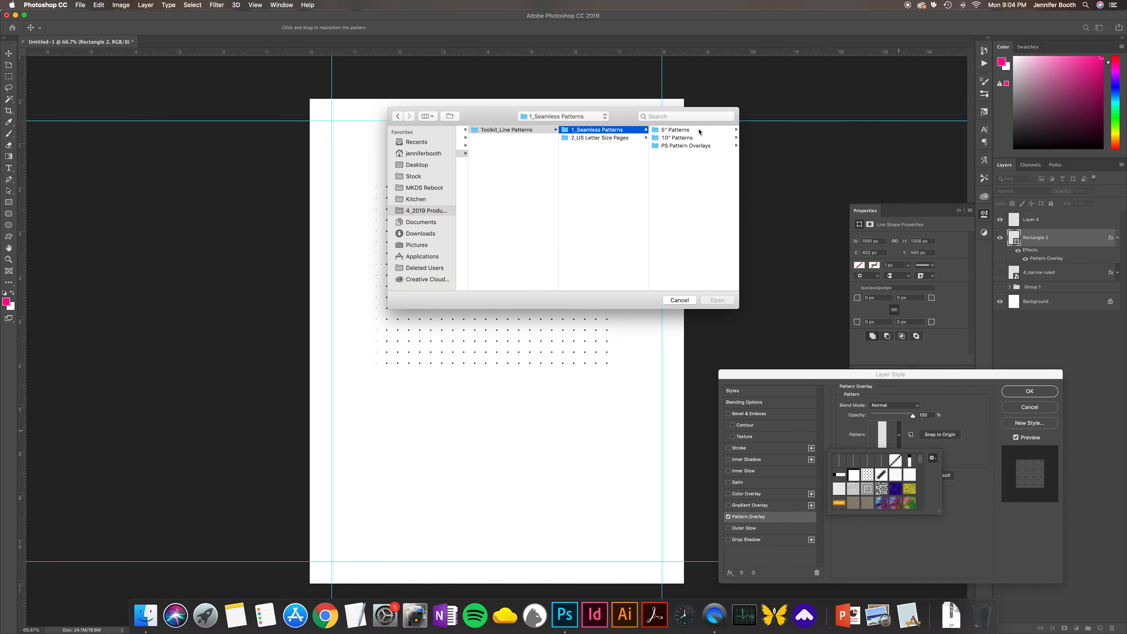
pyautogui.click(689, 147)
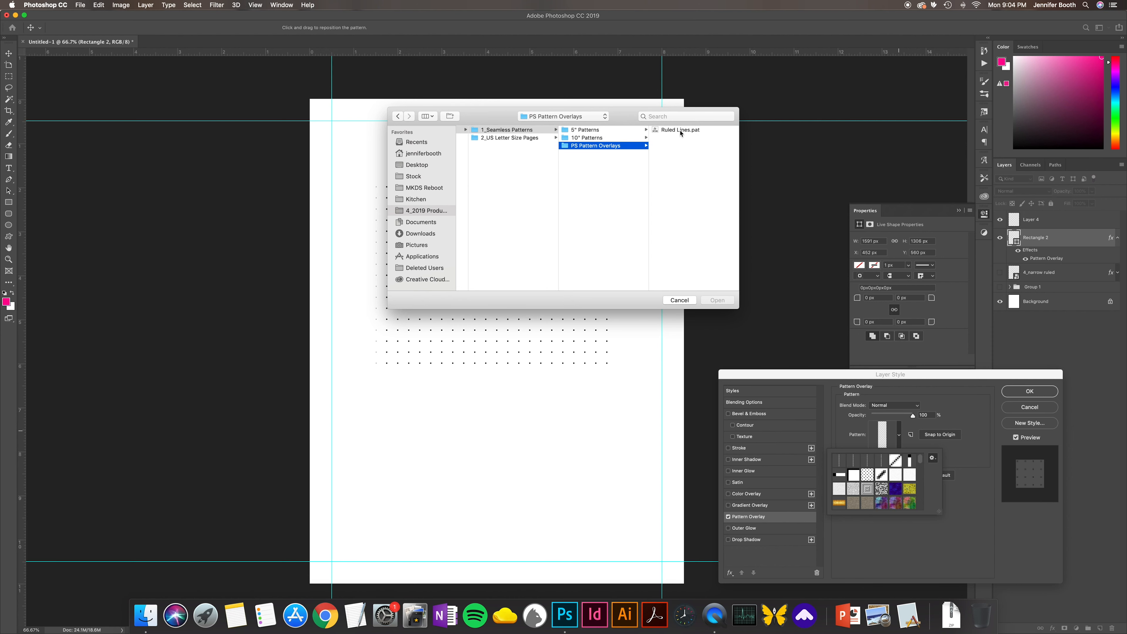
pyautogui.click(681, 131)
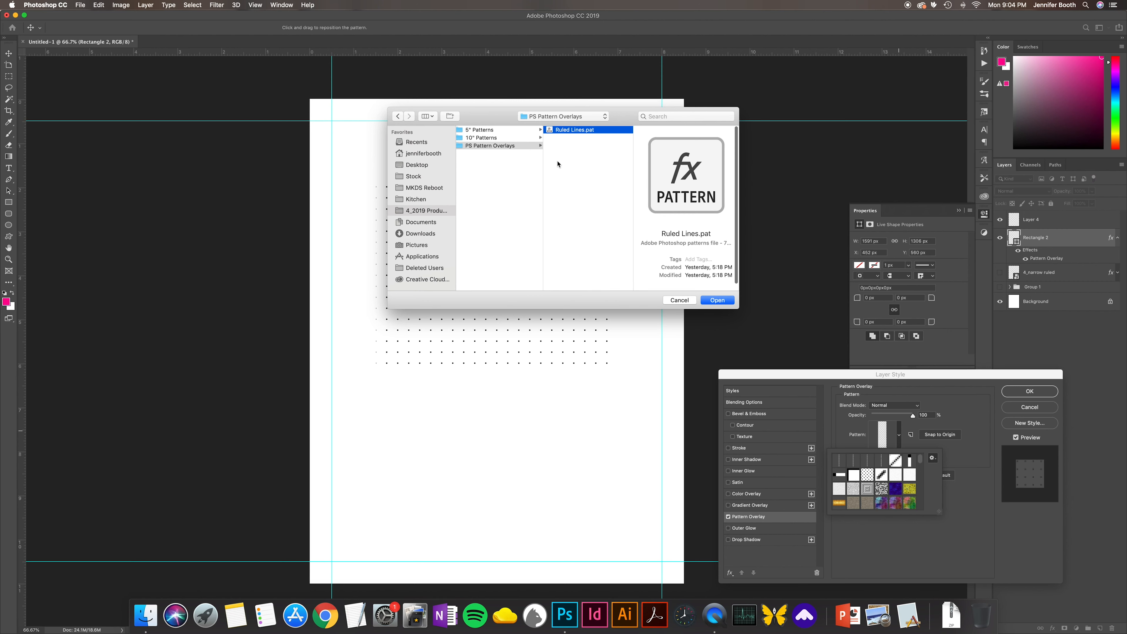
pyautogui.hscroll(-5, 558, 165)
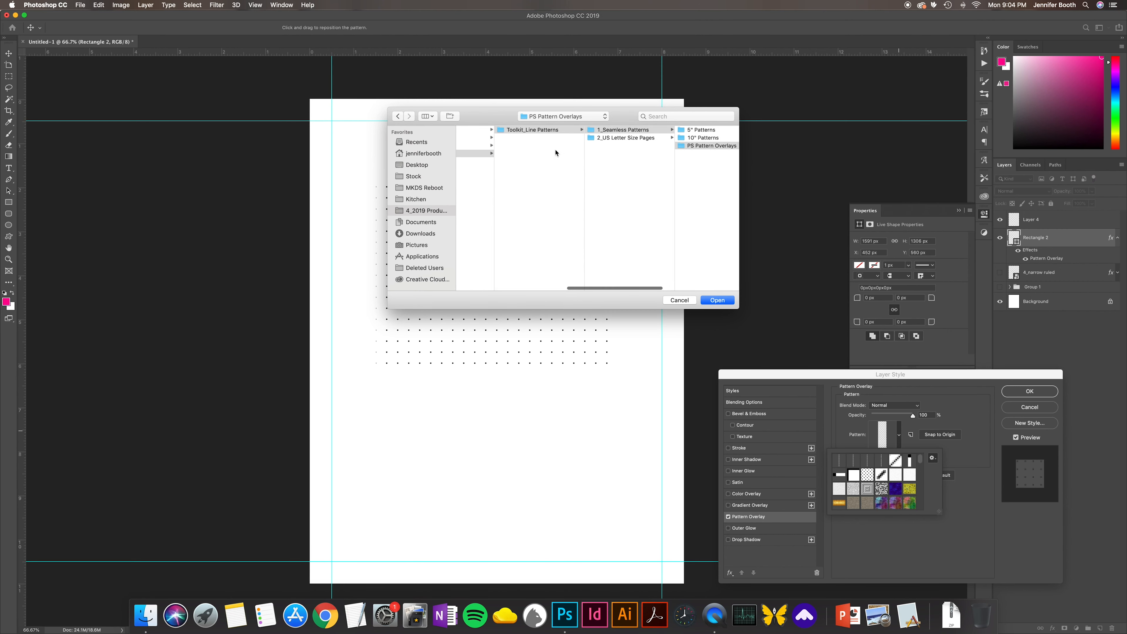
pyautogui.hscroll(5, 556, 152)
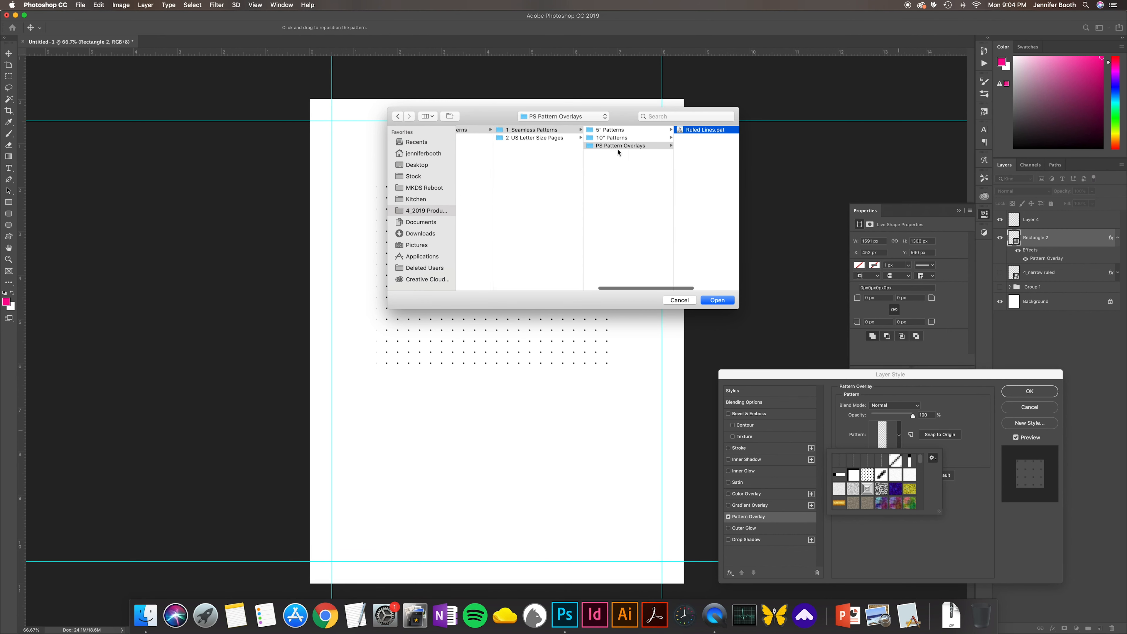
pyautogui.hscroll(3, 619, 153)
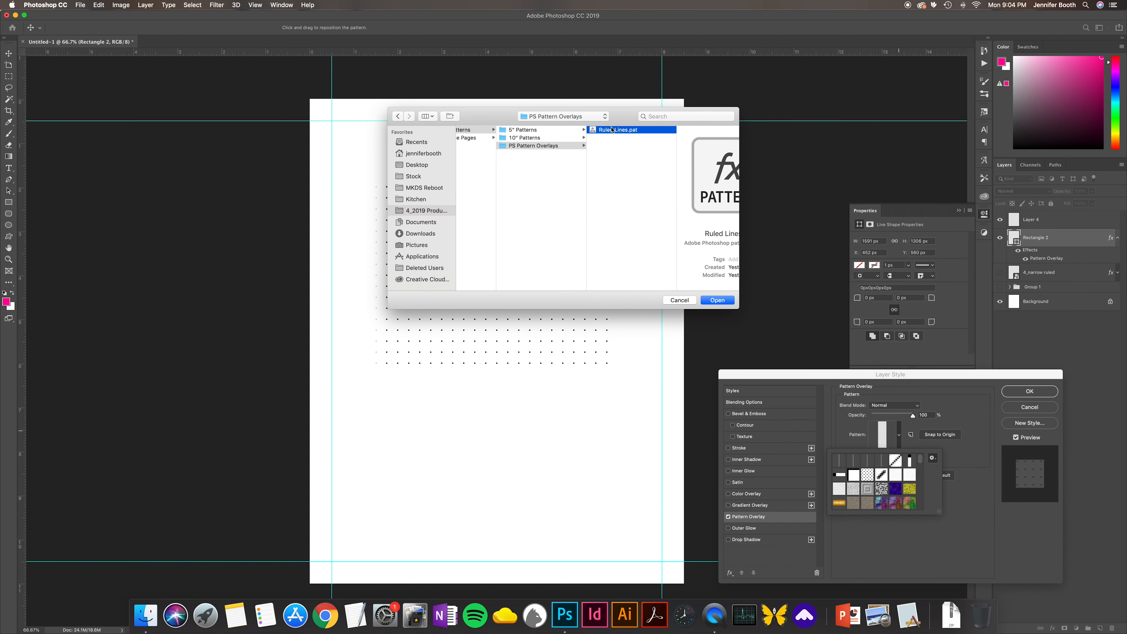
pyautogui.click(679, 300)
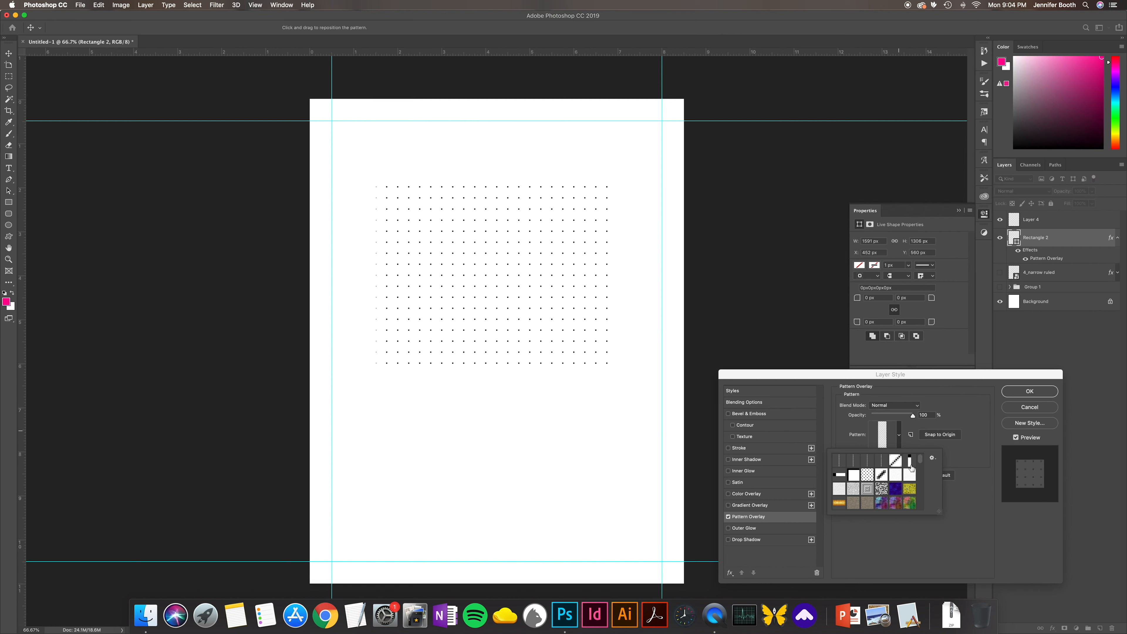
# Step: Compare the ruled-line patterns on Rectangle 2 and apply the fourth one, with the narrowest line spacing, as its Pattern Overlay
pyautogui.click(840, 462)
pyautogui.click(850, 462)
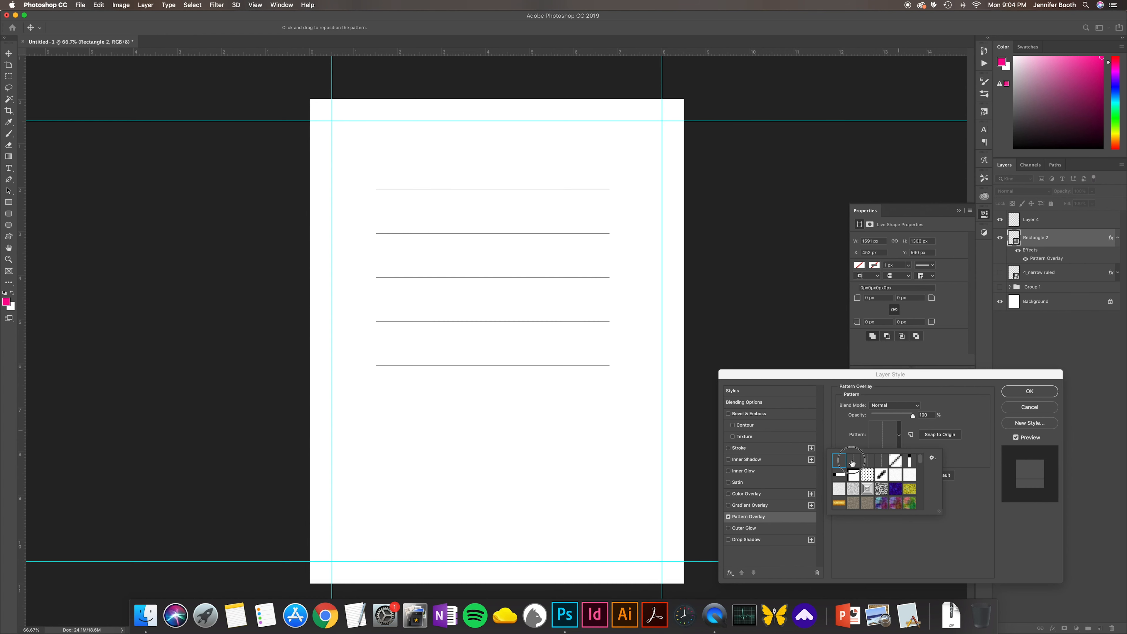
pyautogui.click(871, 463)
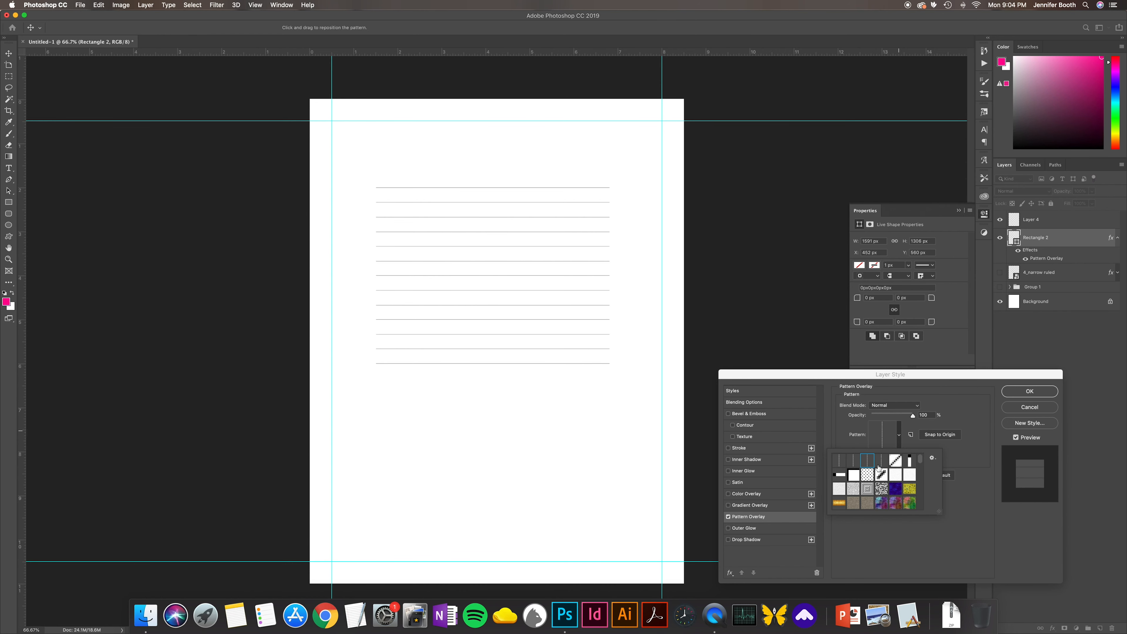
pyautogui.click(881, 464)
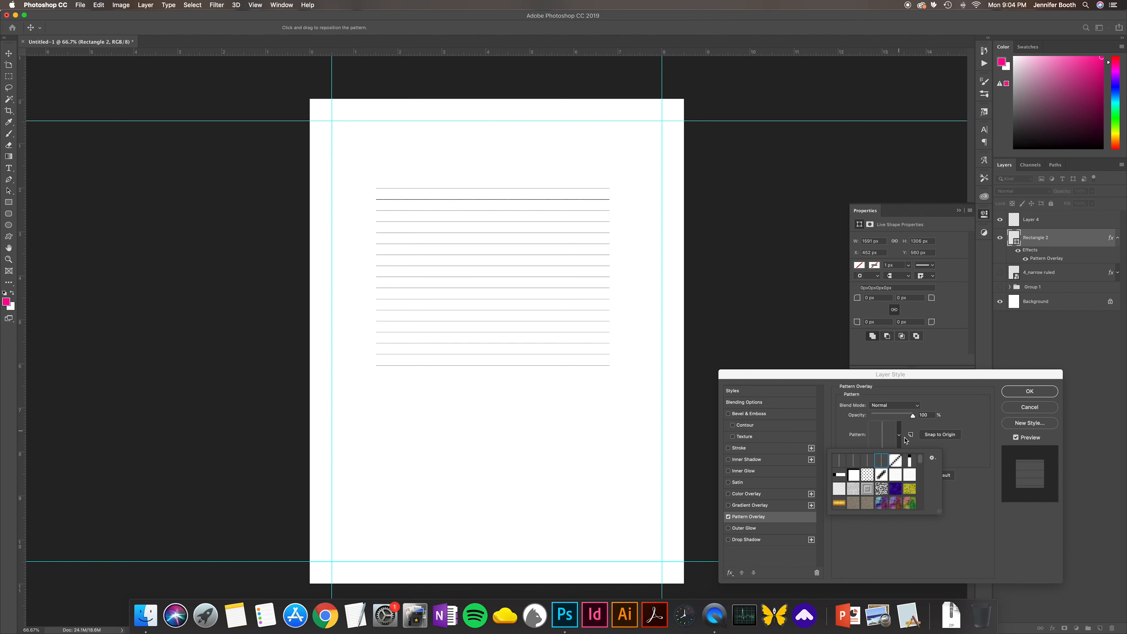
pyautogui.click(965, 456)
pyautogui.click(1030, 392)
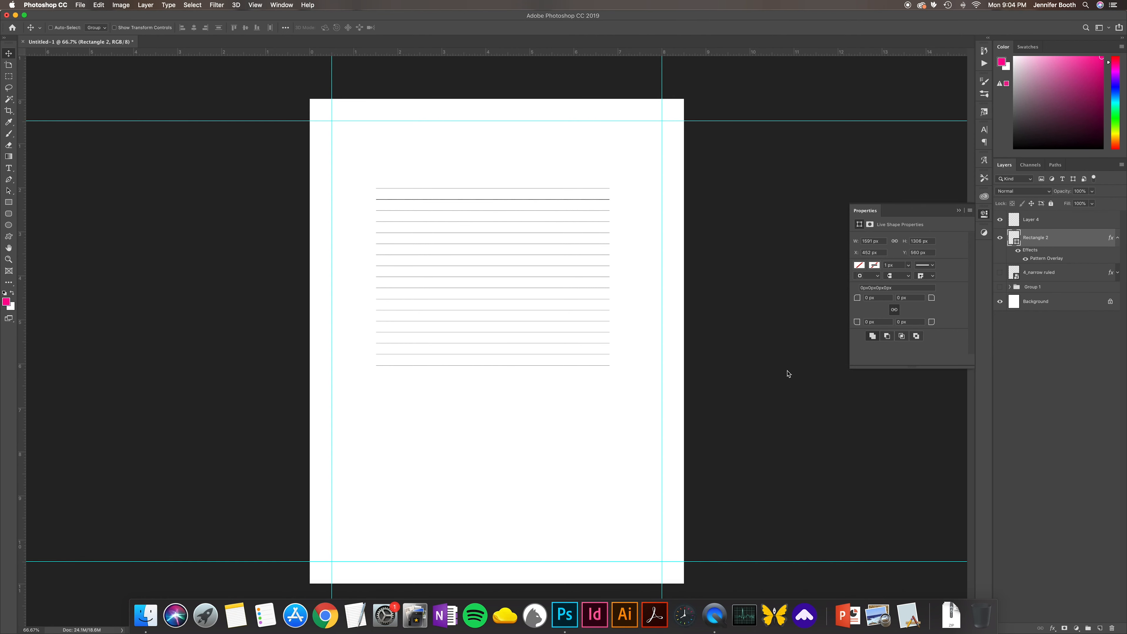
# Step: Turn on transform controls and stretch Rectangle 2 to the four margin guides, 2250 × 3000 px
pyautogui.click(156, 30)
pyautogui.moveTo(493, 370); pyautogui.dragTo(493, 554)
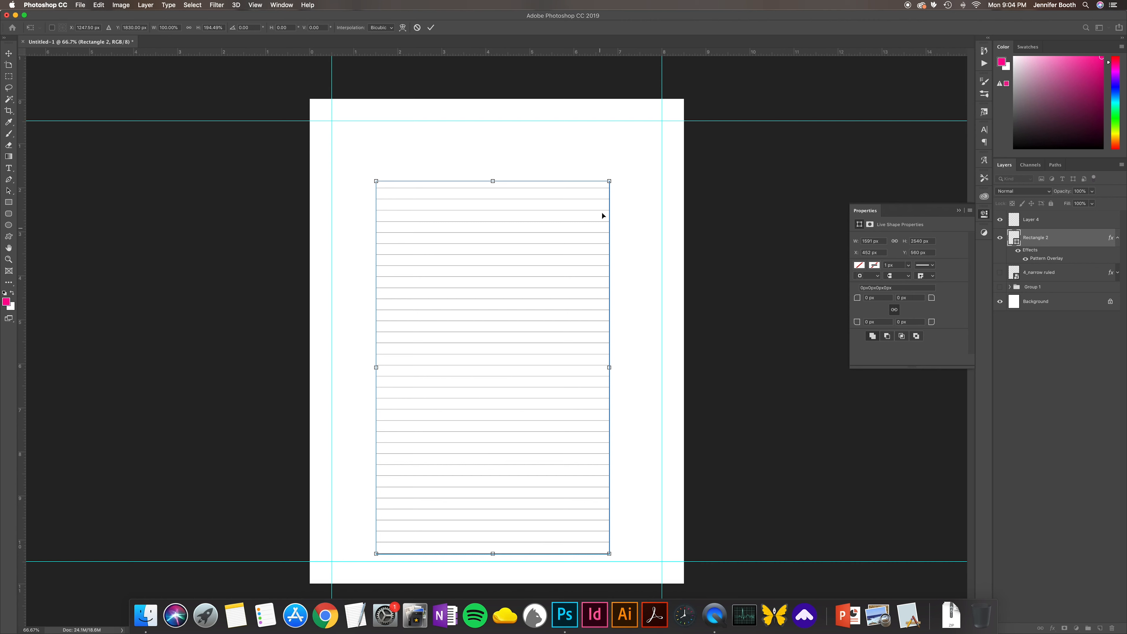
pyautogui.moveTo(610, 180); pyautogui.dragTo(650, 152)
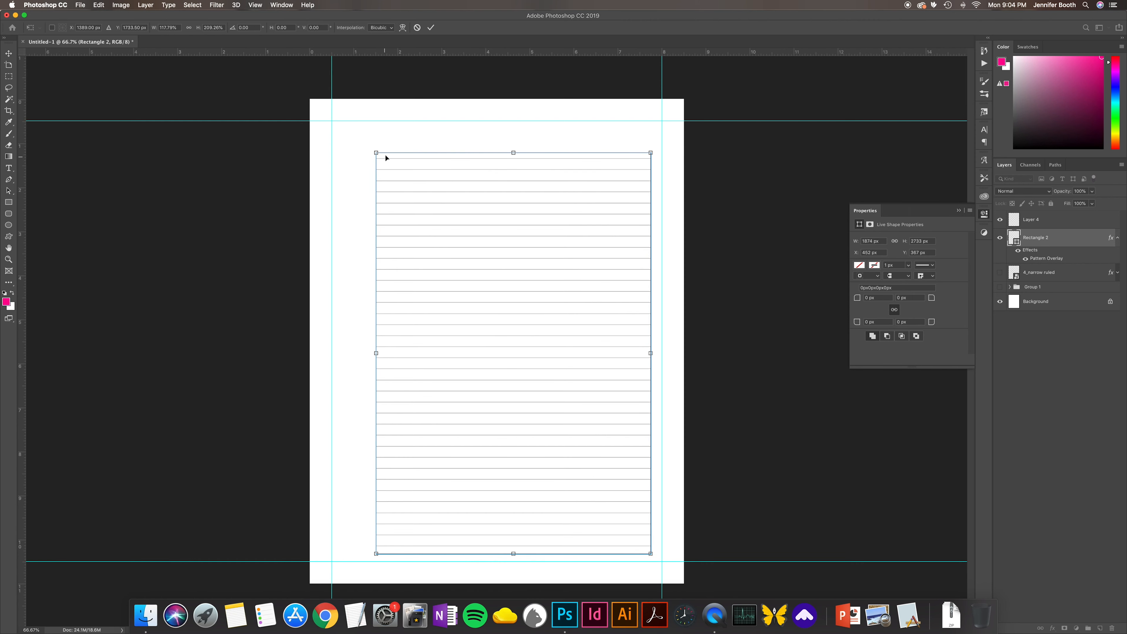
pyautogui.moveTo(378, 154); pyautogui.dragTo(346, 123)
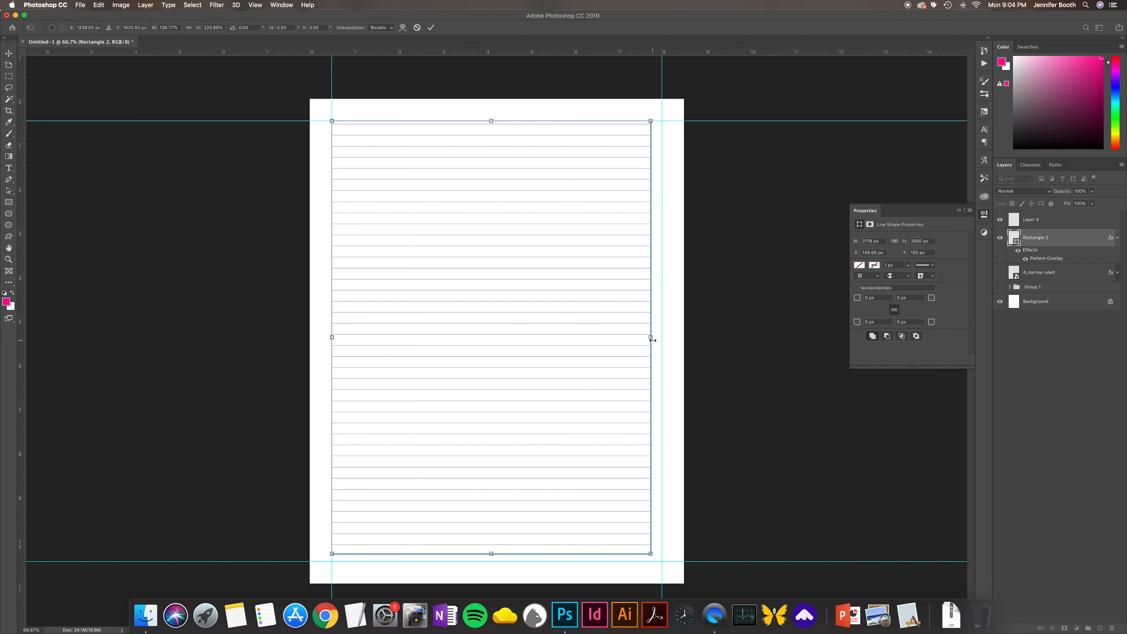
pyautogui.moveTo(652, 340); pyautogui.dragTo(662, 336)
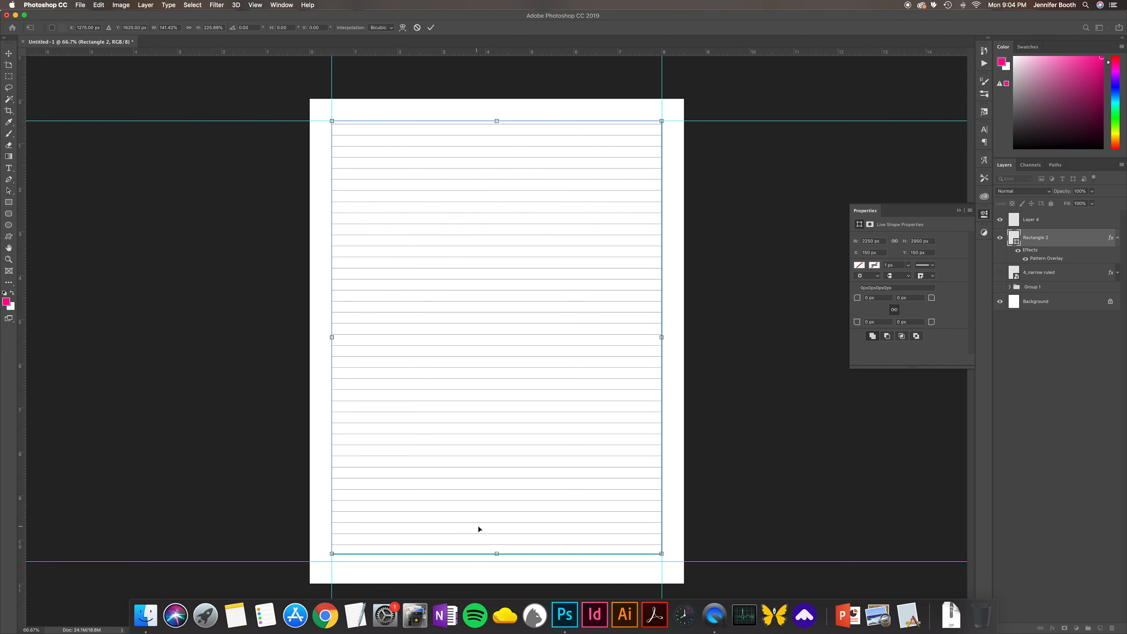
pyautogui.moveTo(497, 554); pyautogui.dragTo(498, 560)
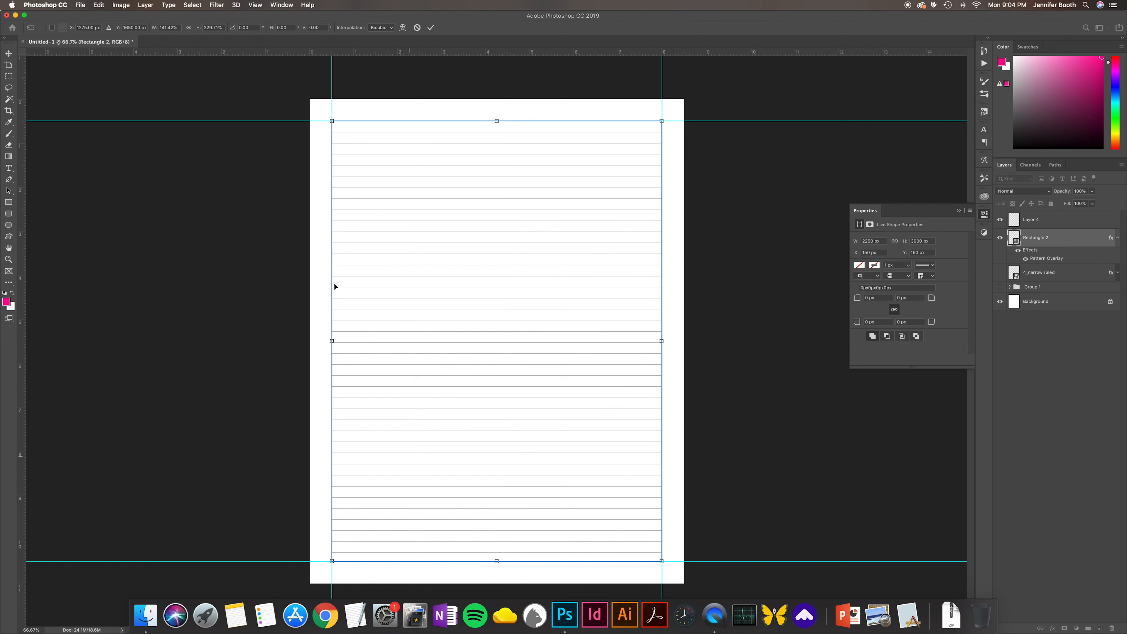
# Step: Commit Rectangle 2's resize, turn off the transform controls, and collapse and hide the Rectangle 2 layer
pyautogui.click(431, 27)
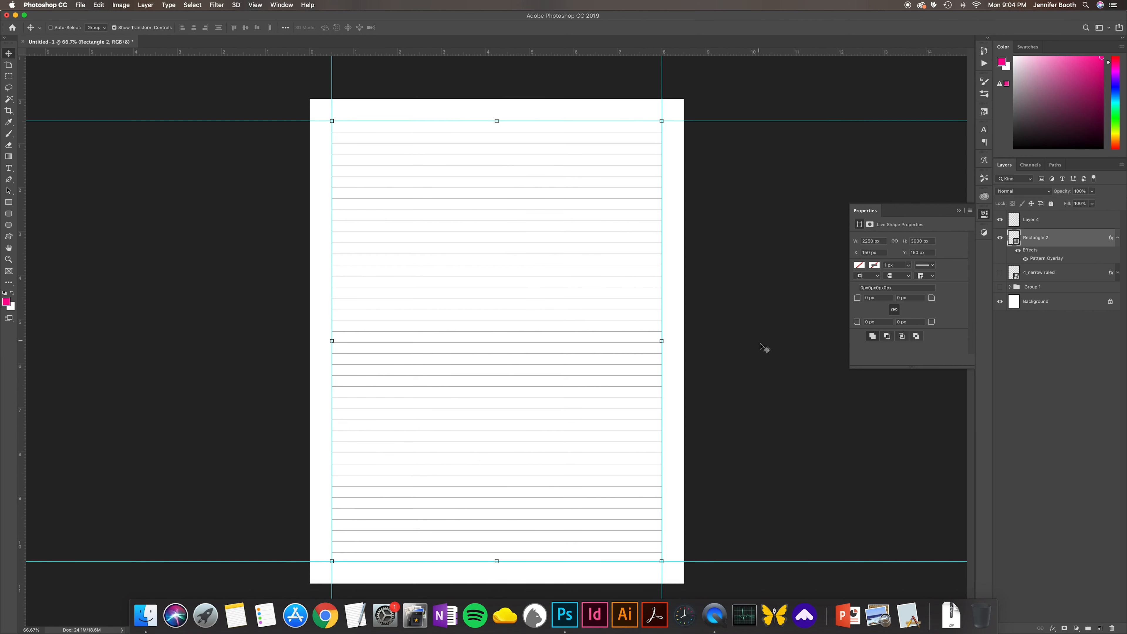
pyautogui.click(127, 29)
pyautogui.click(1118, 239)
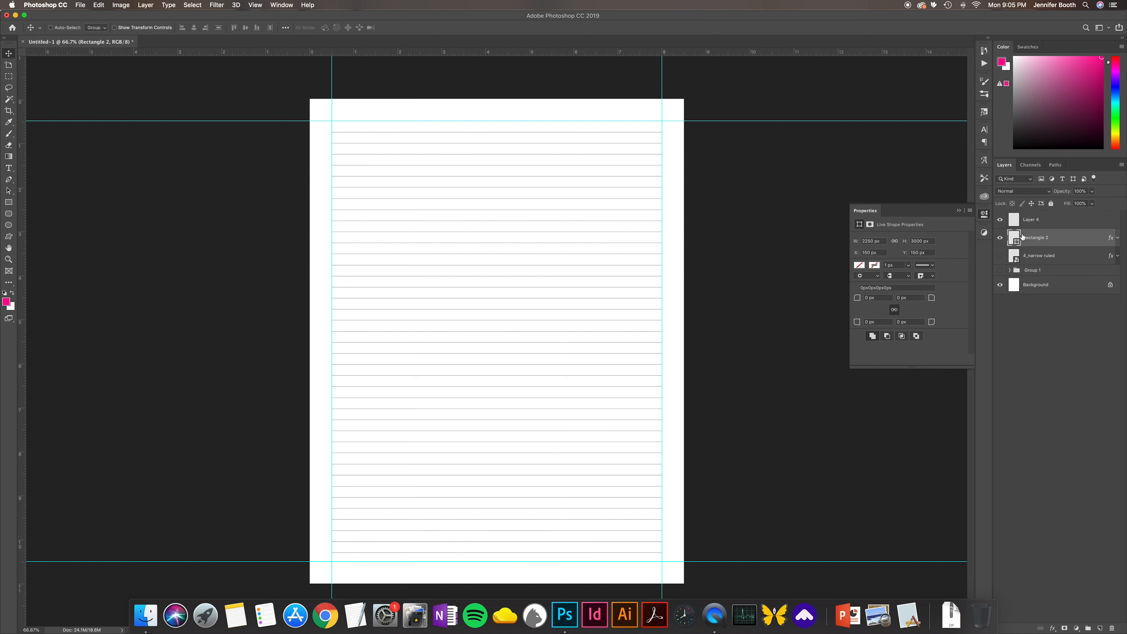
pyautogui.click(1002, 239)
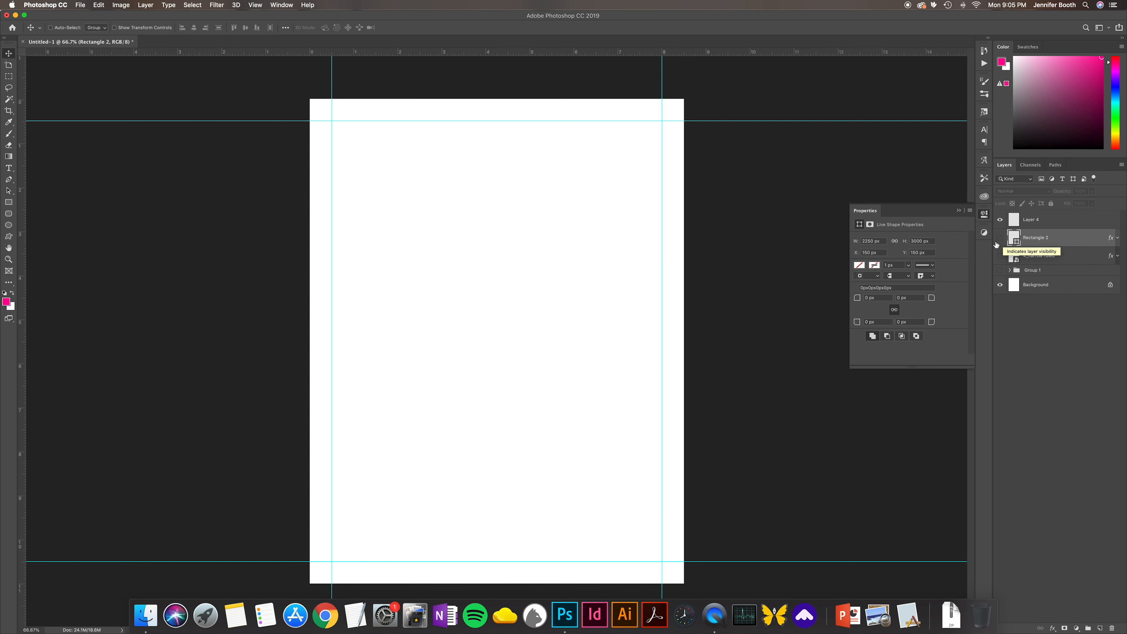
pyautogui.click(256, 5)
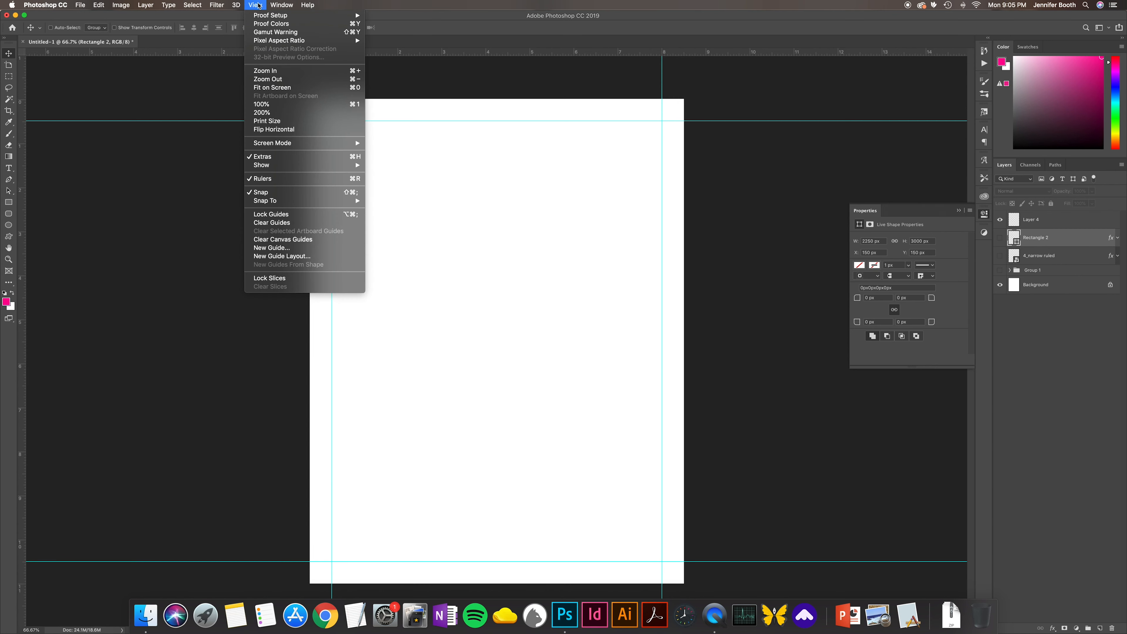
pyautogui.moveTo(280, 5)
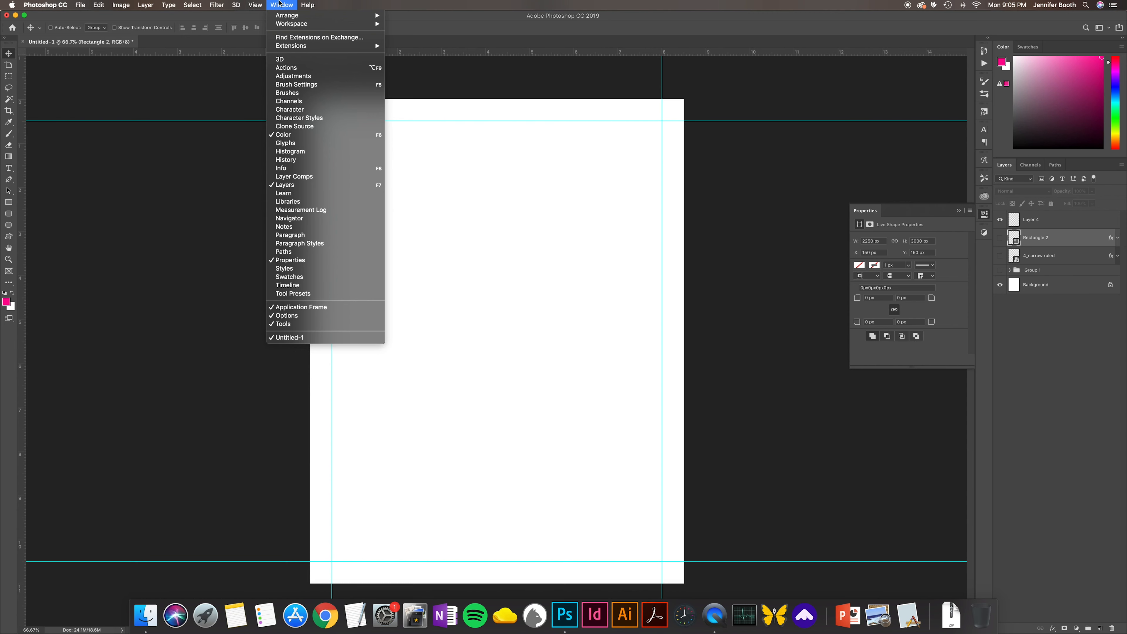
pyautogui.click(292, 294)
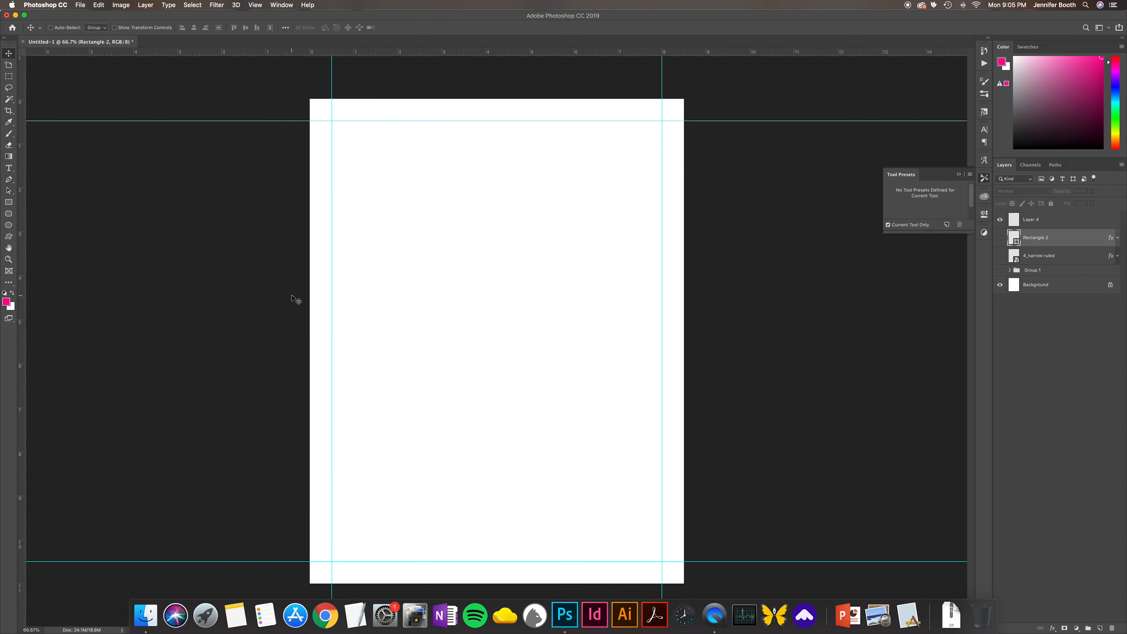
pyautogui.click(971, 175)
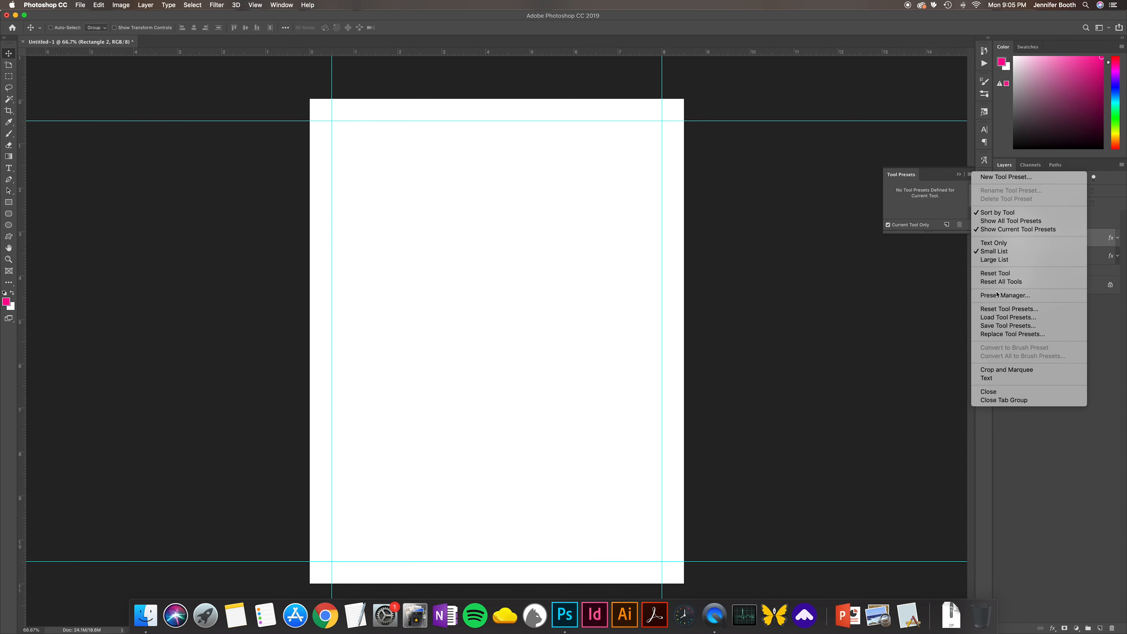
pyautogui.click(997, 318)
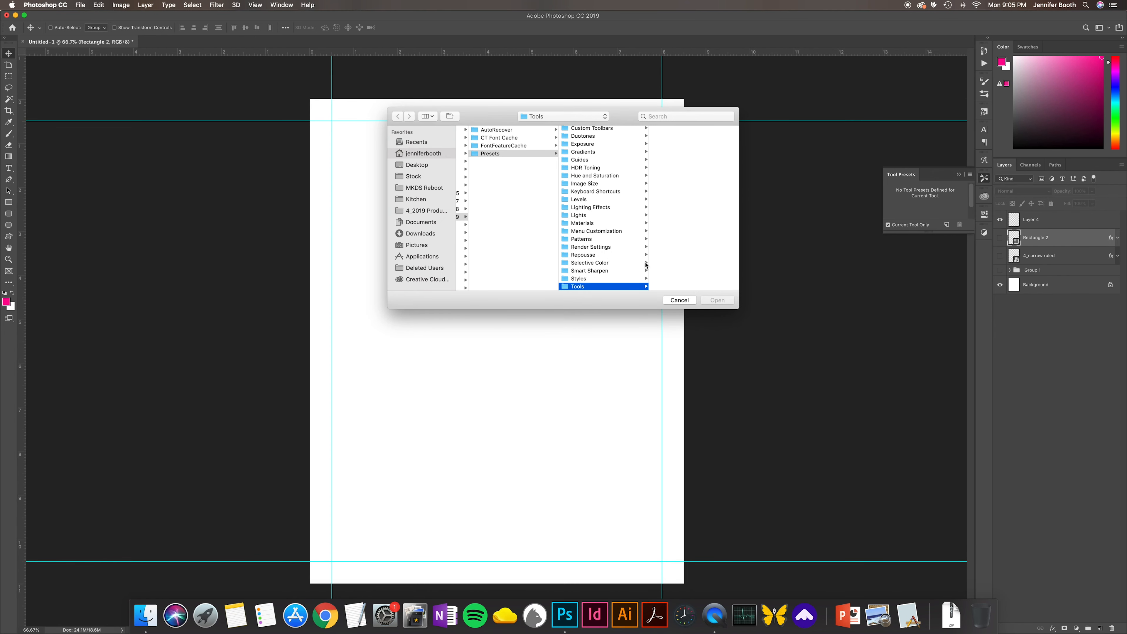
pyautogui.click(581, 117)
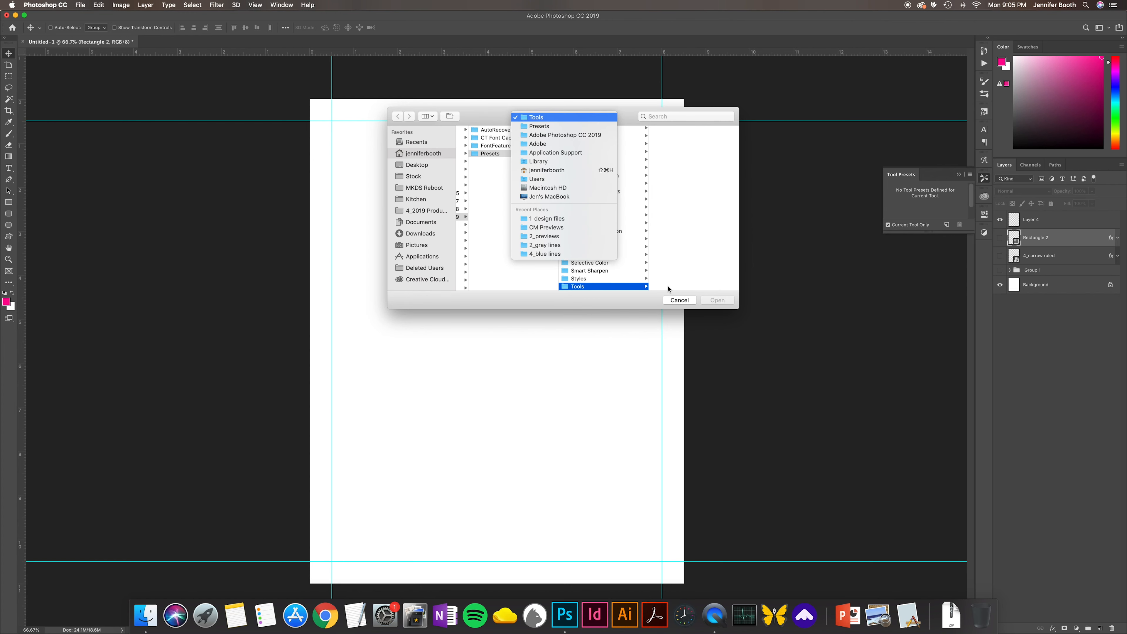
pyautogui.click(557, 220)
pyautogui.click(594, 153)
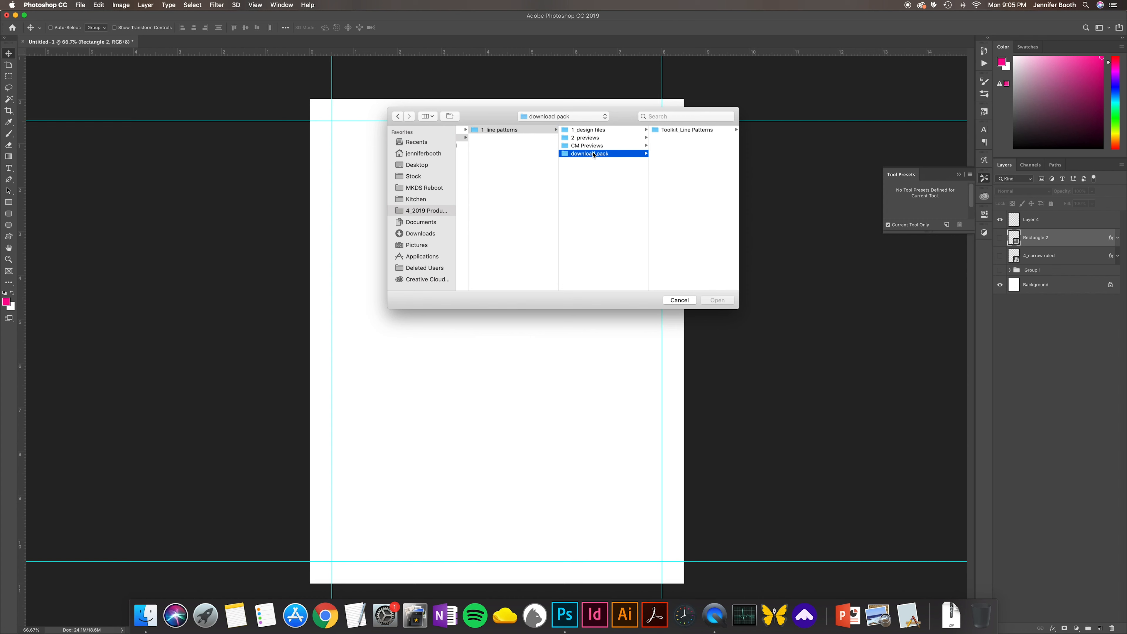
pyautogui.click(692, 130)
pyautogui.click(686, 130)
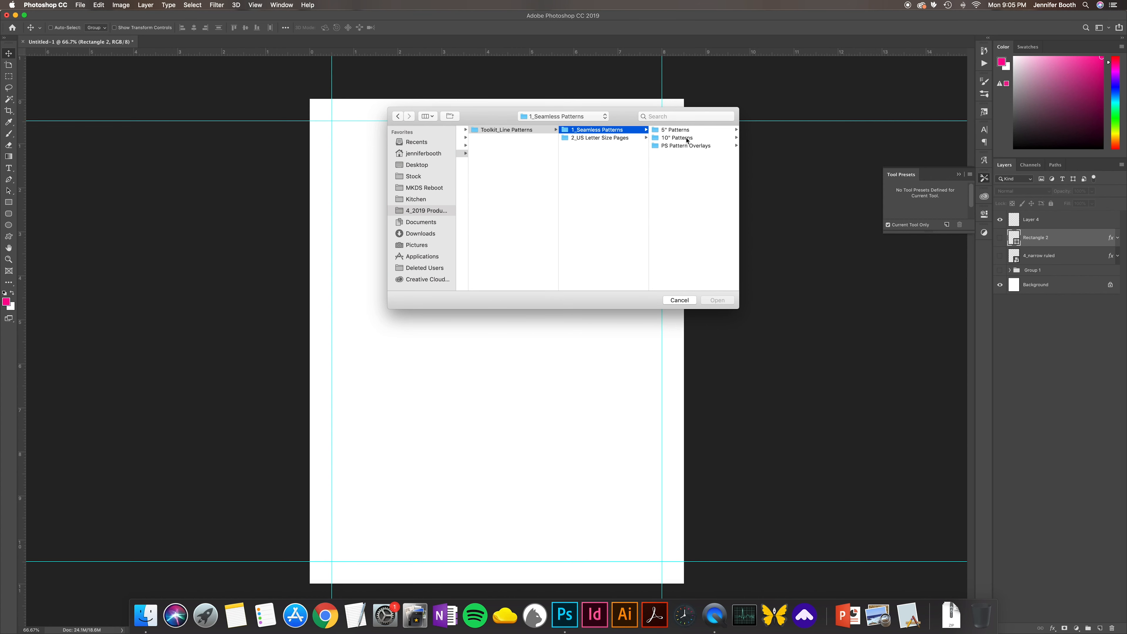
pyautogui.click(685, 146)
pyautogui.click(679, 300)
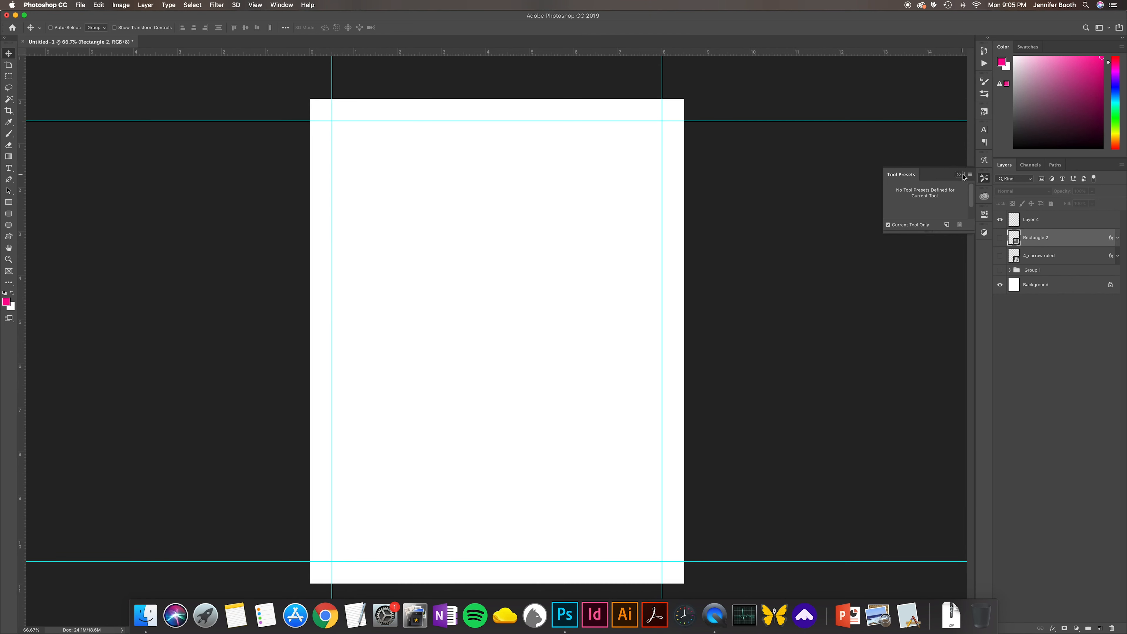
pyautogui.click(984, 177)
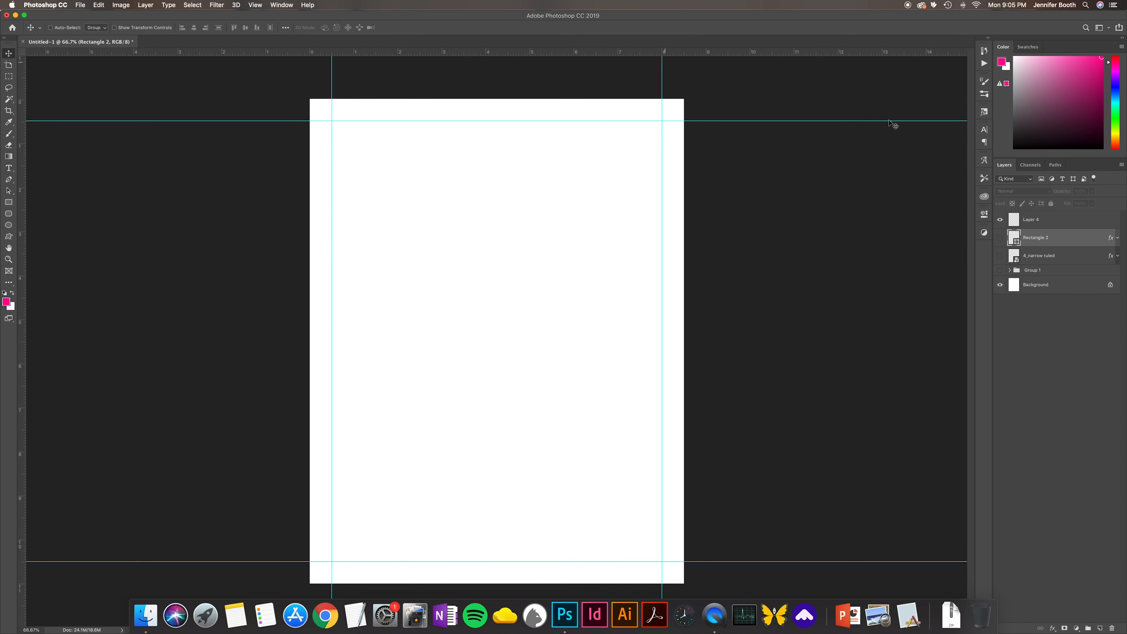
# Step: Open the Preset Manager and show the Patterns presets
pyautogui.click(984, 178)
pyautogui.click(971, 174)
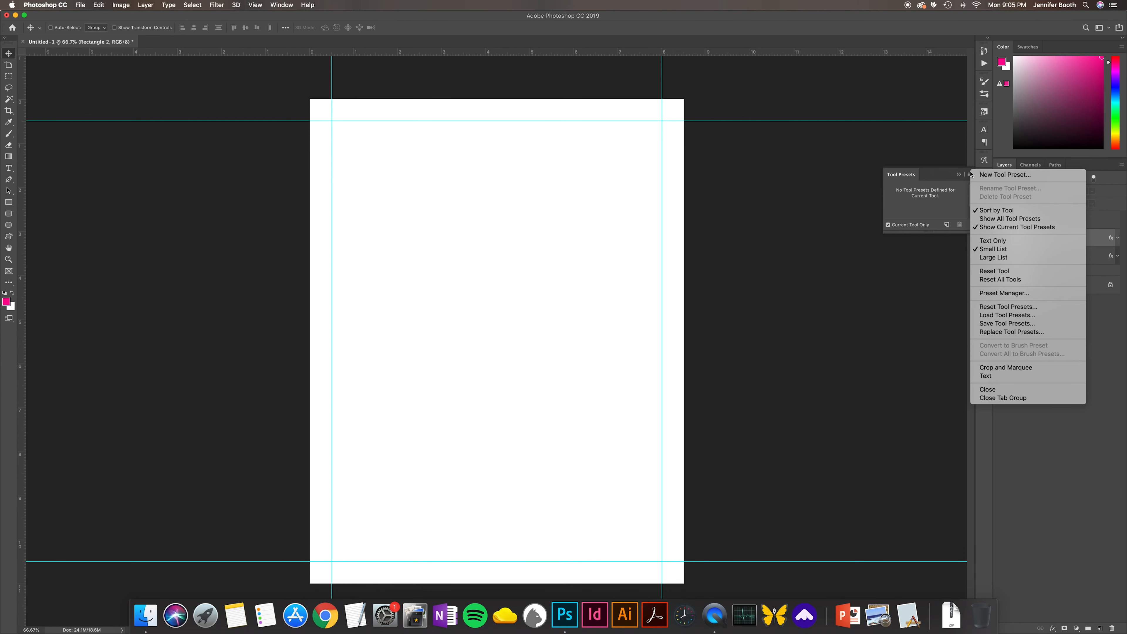
pyautogui.click(1000, 294)
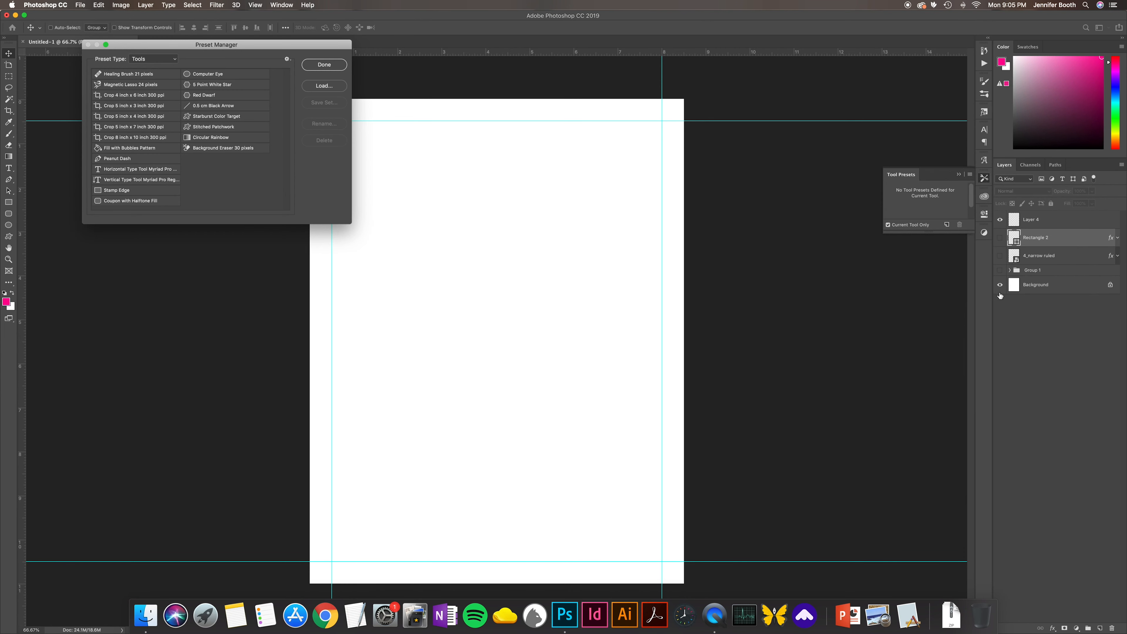
pyautogui.click(157, 60)
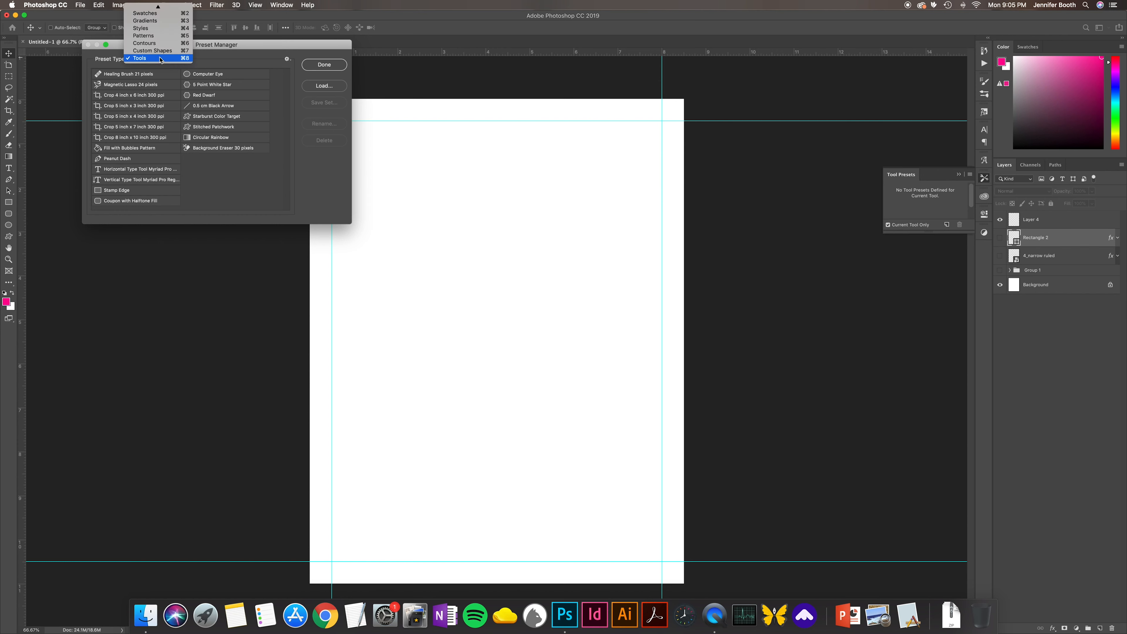
pyautogui.click(155, 36)
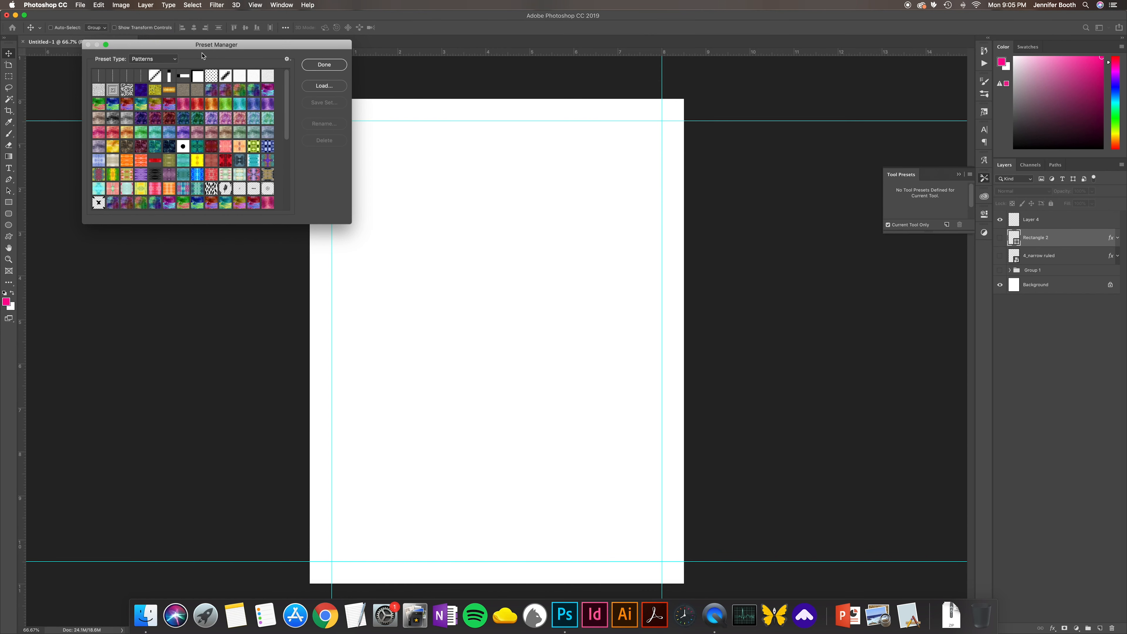
# Step: Locate Ruled Lines.pat in the download pack's PS Pattern Overlays folder for loading, then cancel the load and close the Preset Manager
pyautogui.click(325, 86)
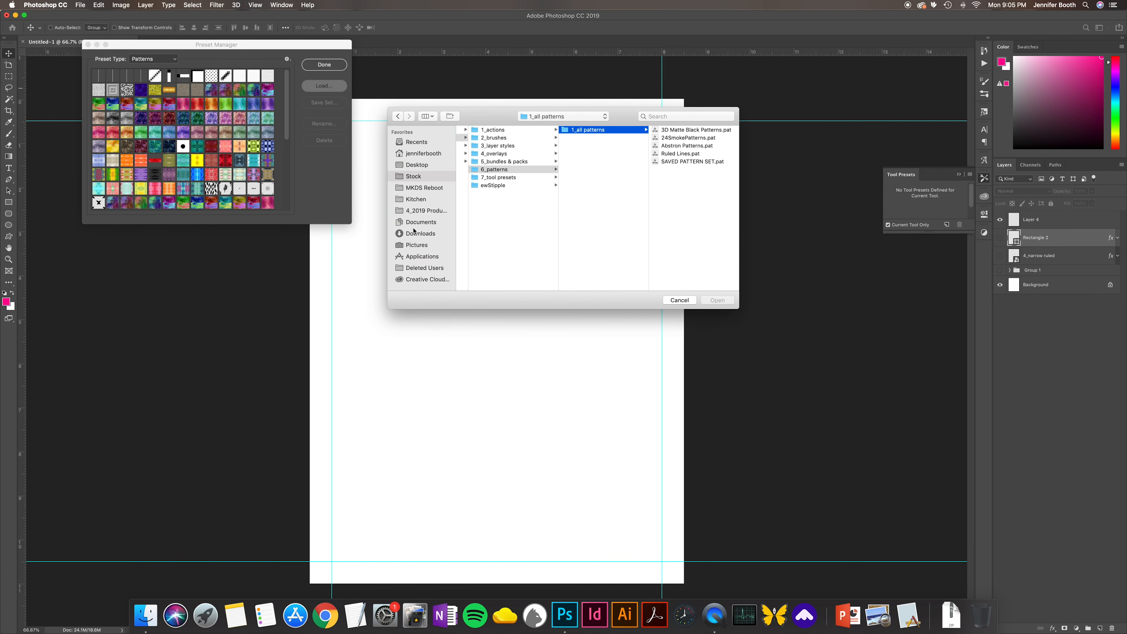
pyautogui.click(605, 117)
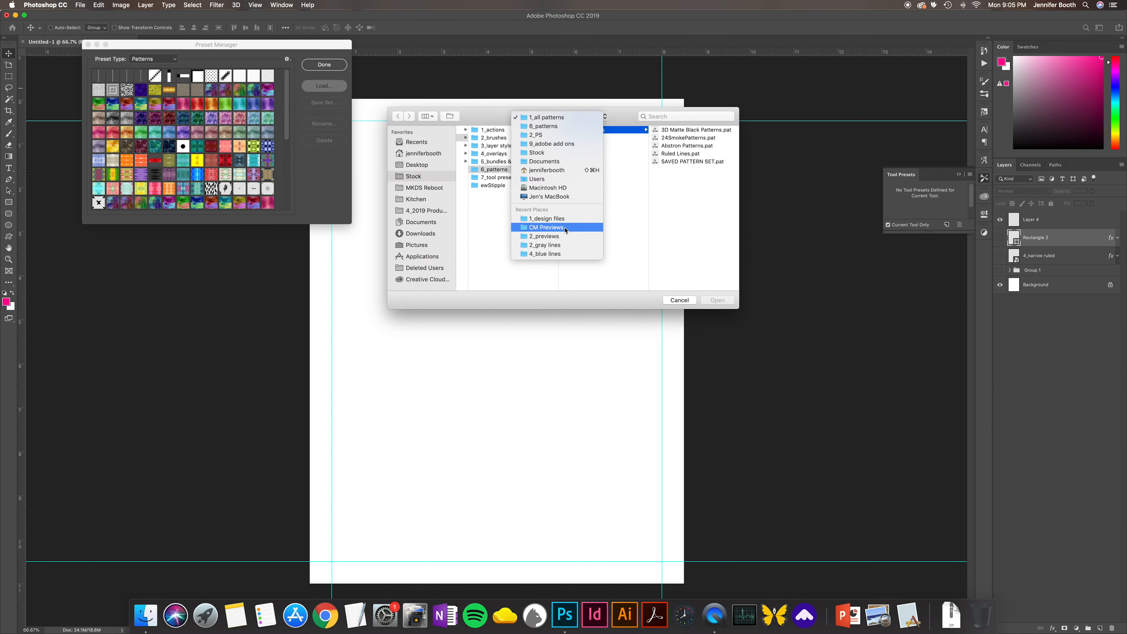
pyautogui.click(567, 229)
pyautogui.click(588, 154)
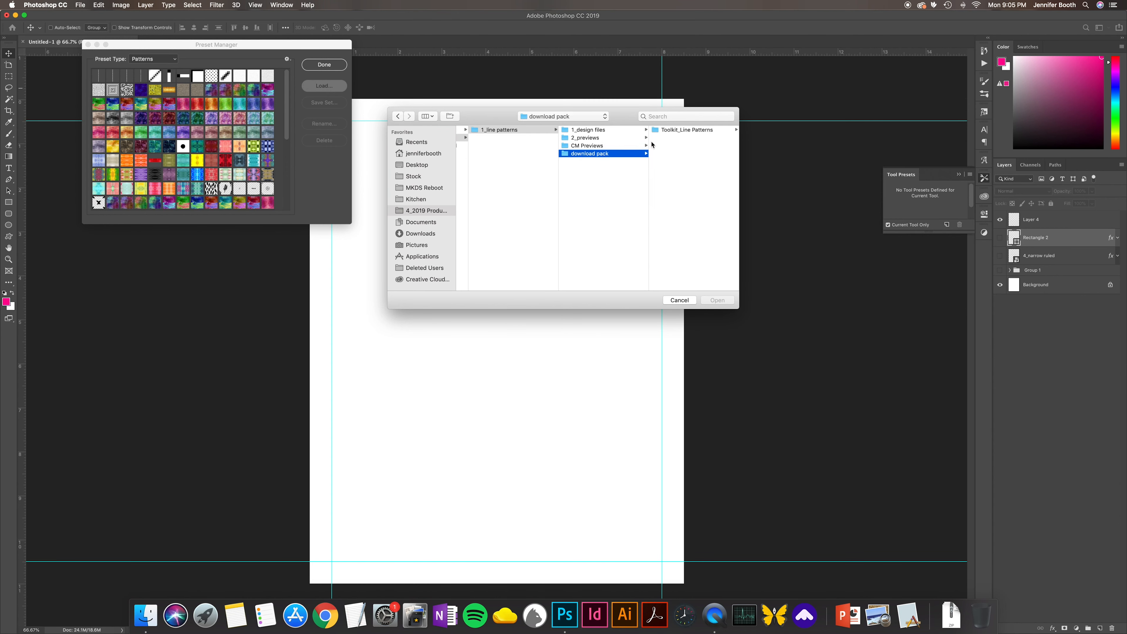
pyautogui.click(686, 130)
pyautogui.click(695, 133)
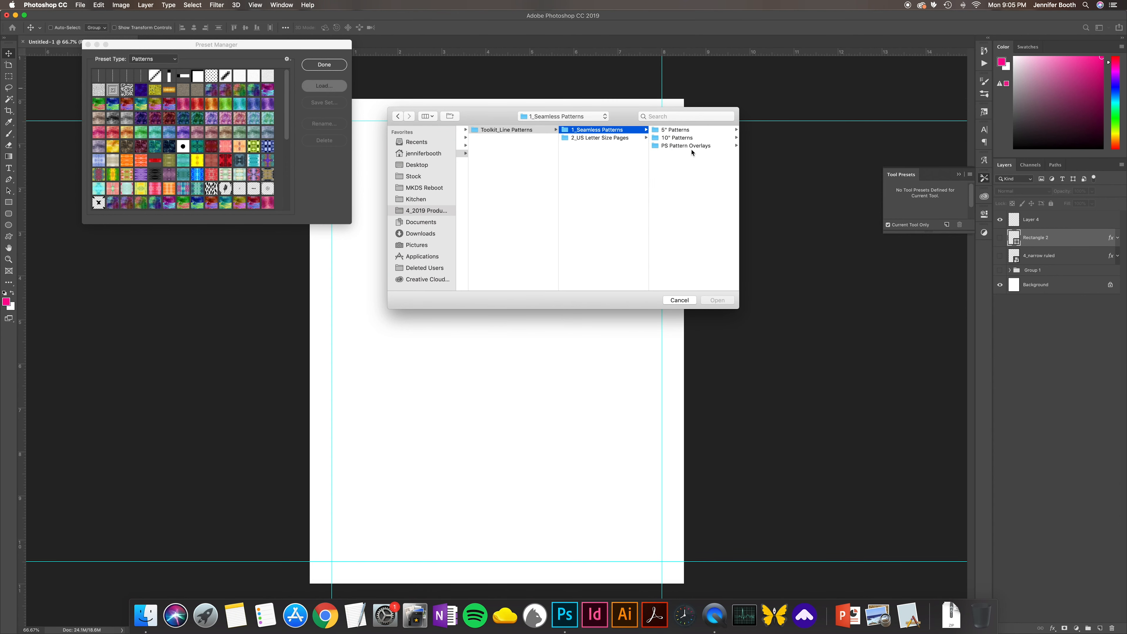
pyautogui.click(693, 145)
pyautogui.click(692, 130)
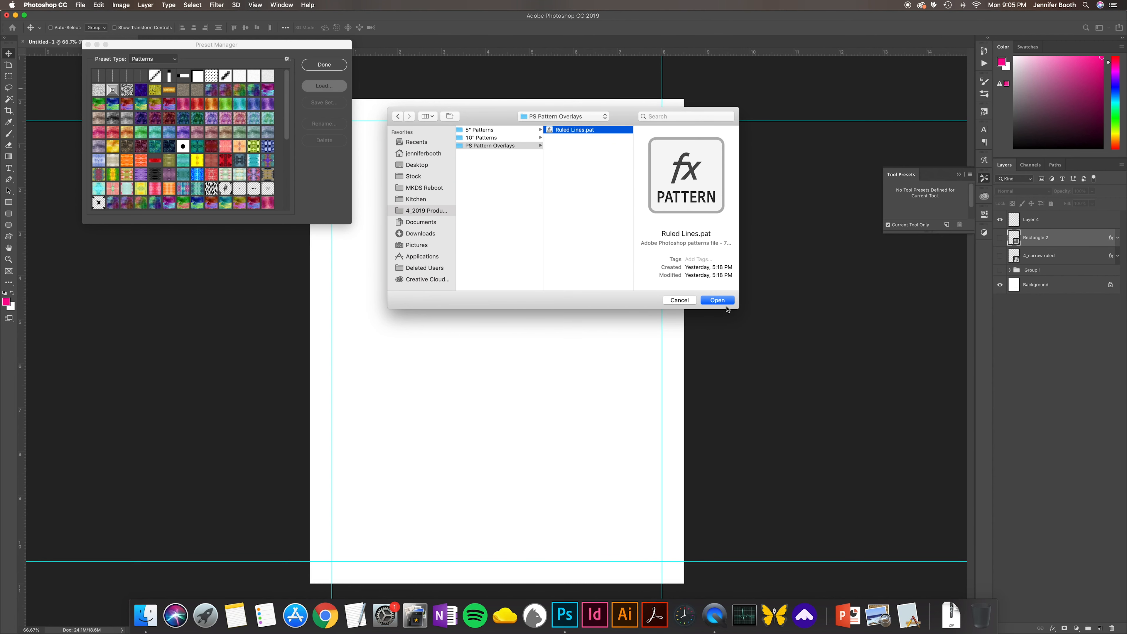
pyautogui.click(686, 302)
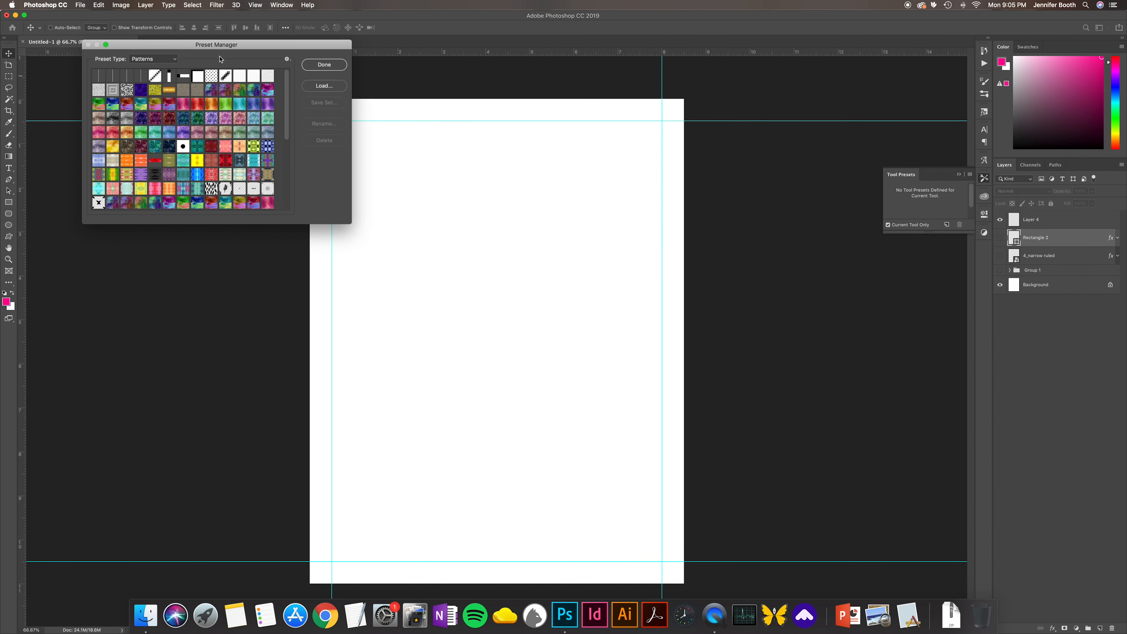
pyautogui.click(315, 65)
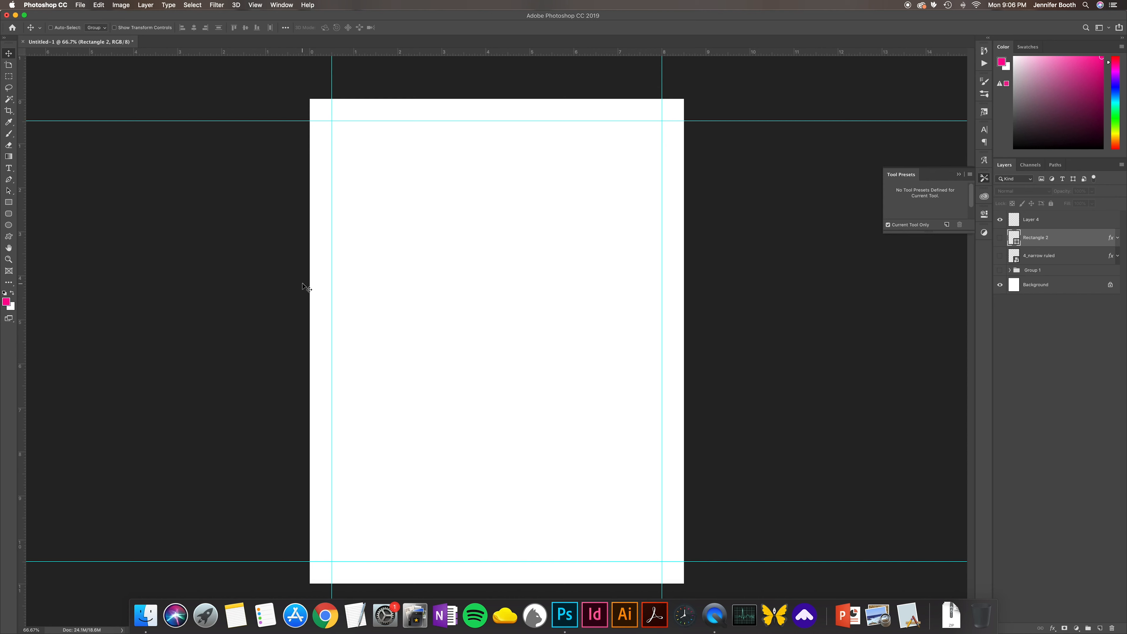
# Step: Draw a pink X custom shape about 1617 × 1411 px near the page's center with Layer 4 selected
pyautogui.click(10, 238)
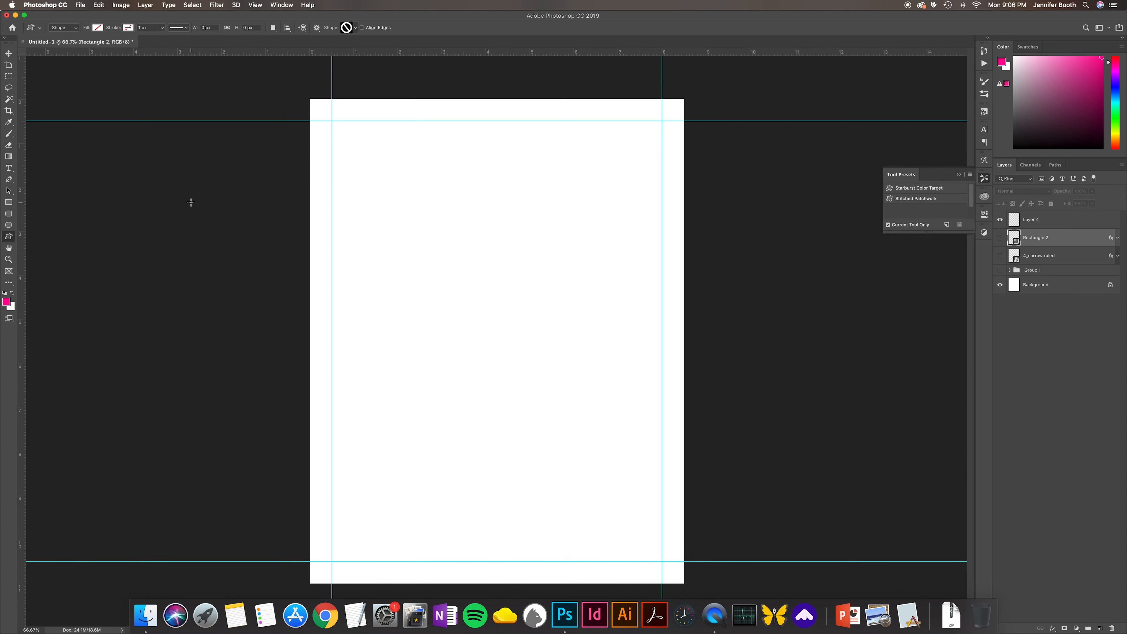
pyautogui.click(1068, 223)
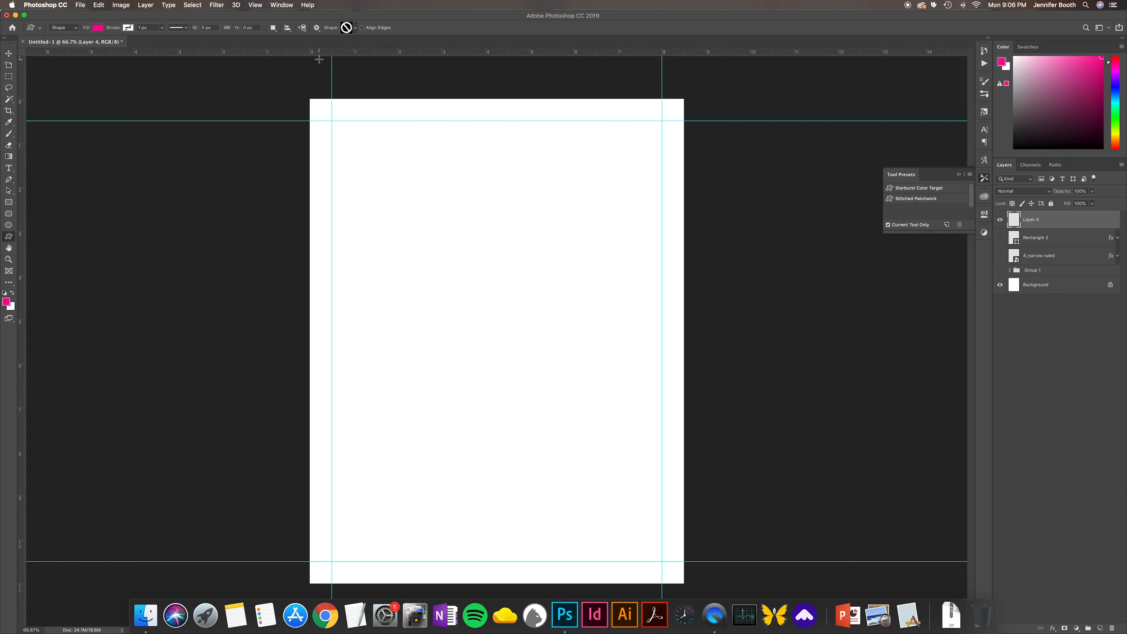
pyautogui.click(355, 28)
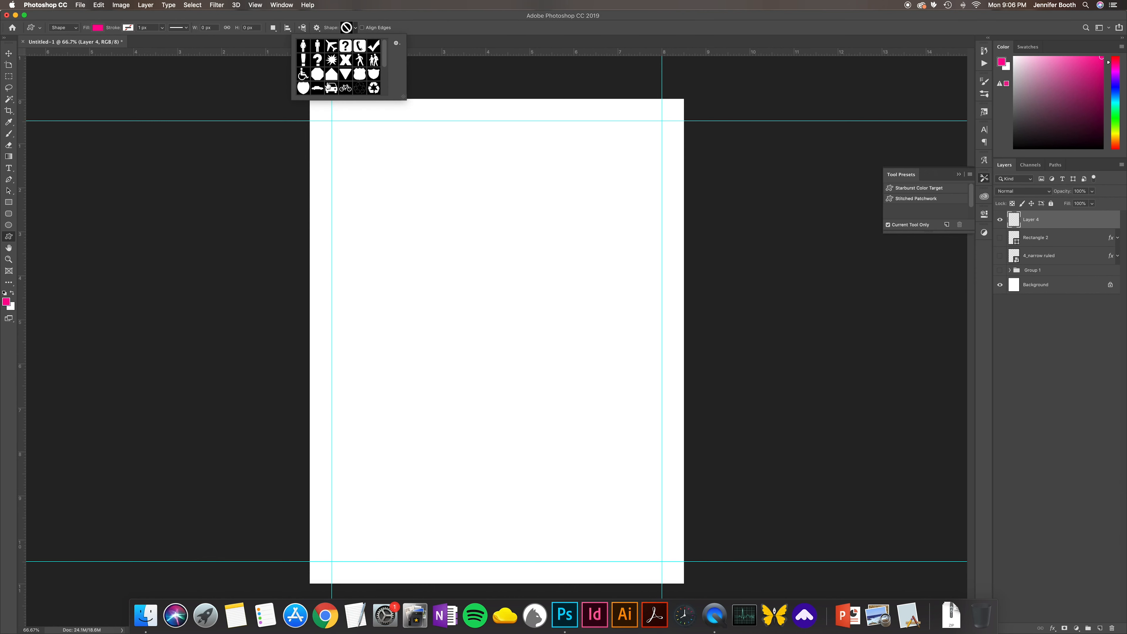
pyautogui.scroll(-3, 329, 86)
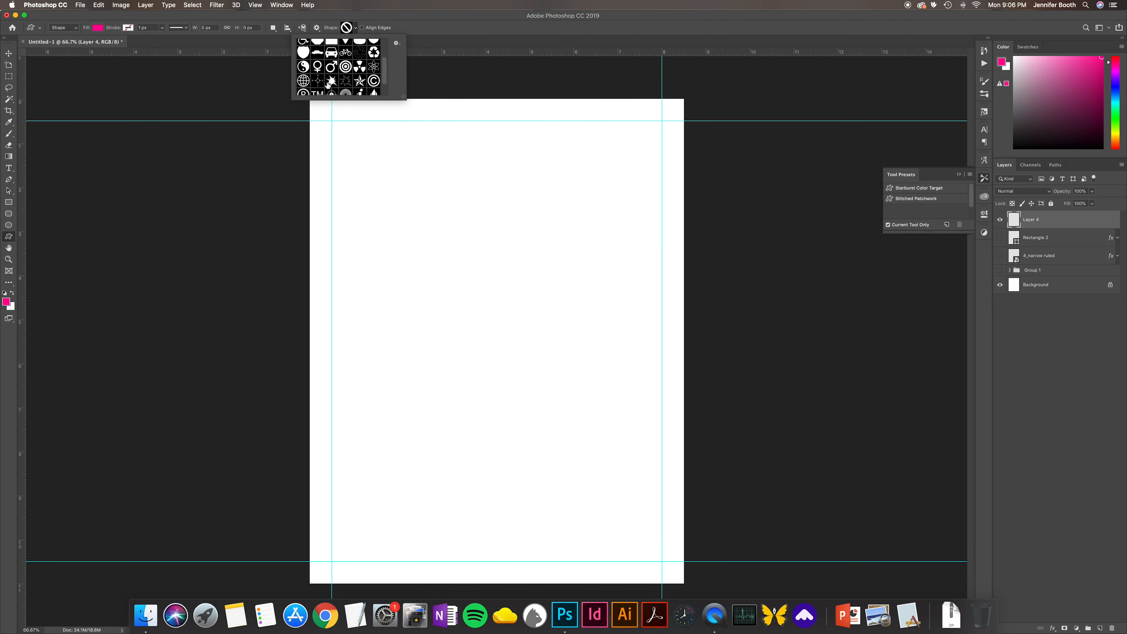
pyautogui.scroll(-2, 329, 84)
pyautogui.scroll(5, 329, 86)
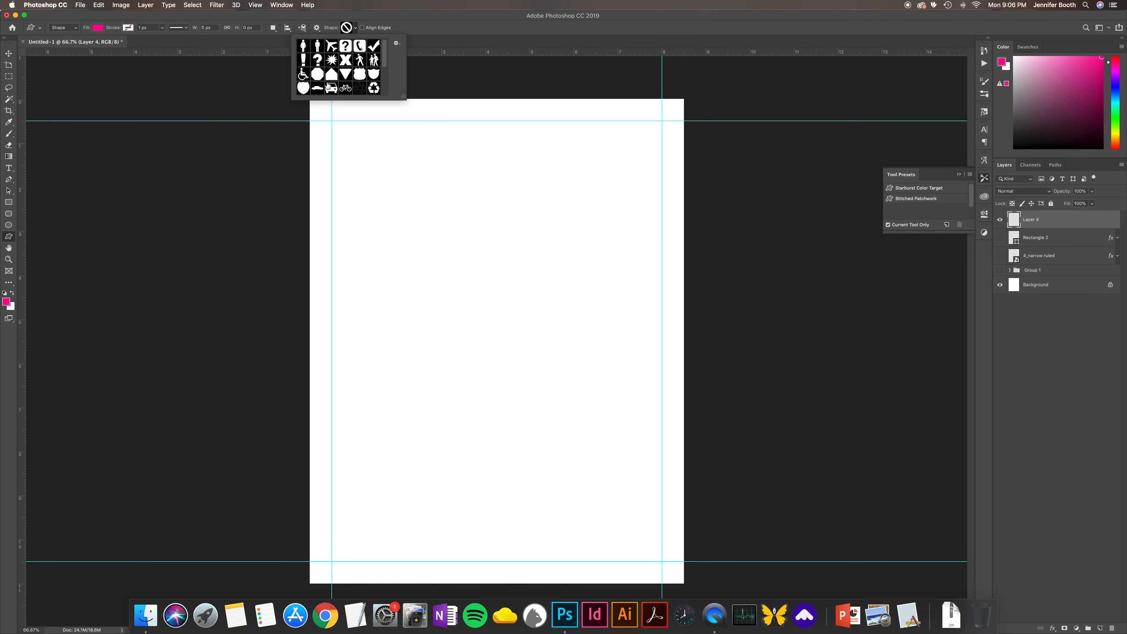
pyautogui.click(351, 59)
pyautogui.click(355, 30)
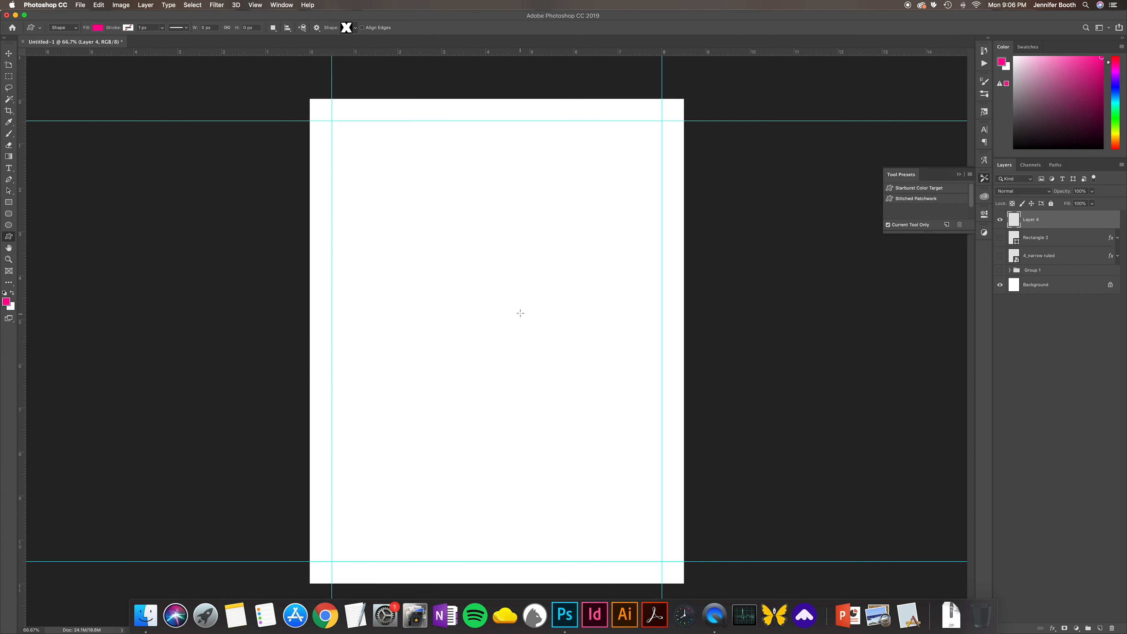
pyautogui.moveTo(385, 233); pyautogui.dragTo(623, 440)
pyautogui.click(8, 53)
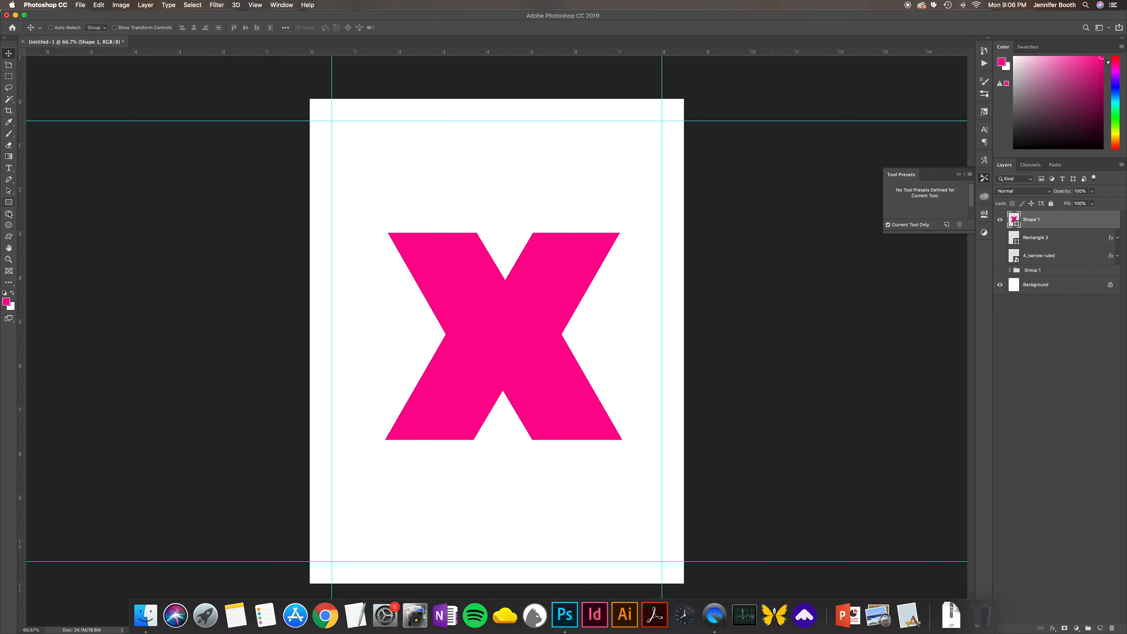
# Step: Set the X shape's fill to none and start adding a Pattern Overlay effect to it
pyautogui.click(9, 236)
pyautogui.click(97, 28)
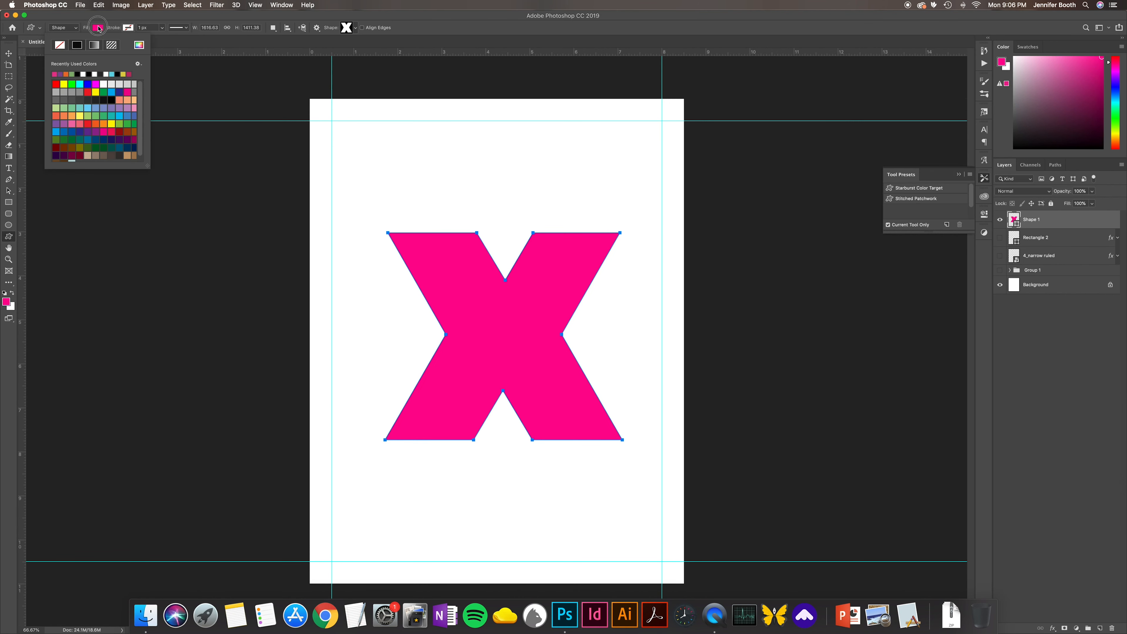
pyautogui.click(62, 45)
pyautogui.click(99, 28)
pyautogui.click(8, 54)
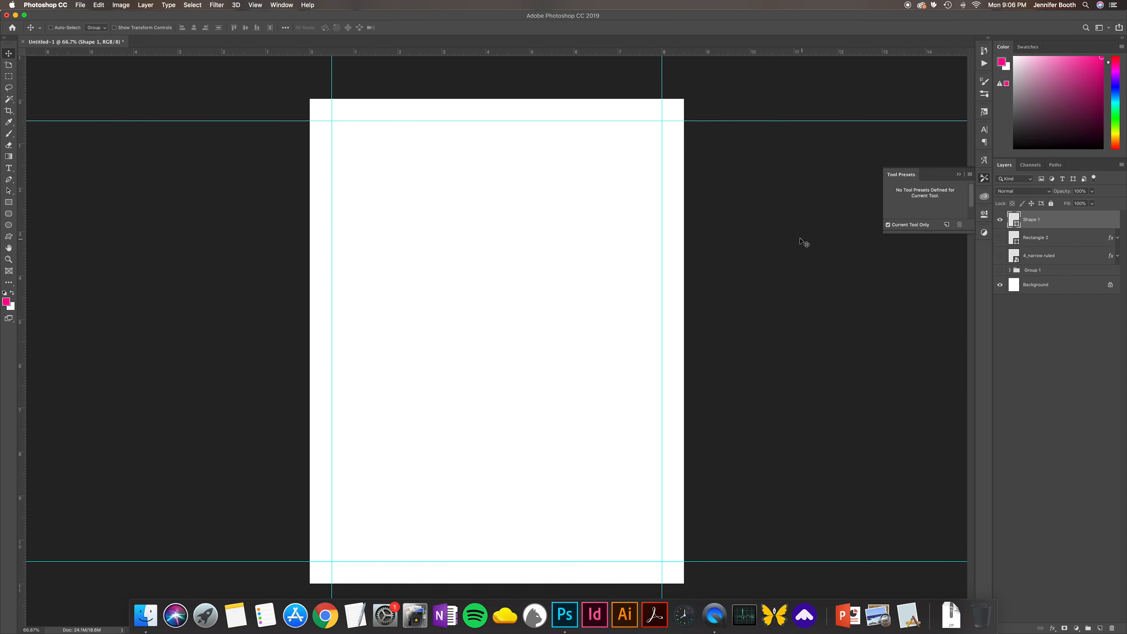
pyautogui.click(1053, 628)
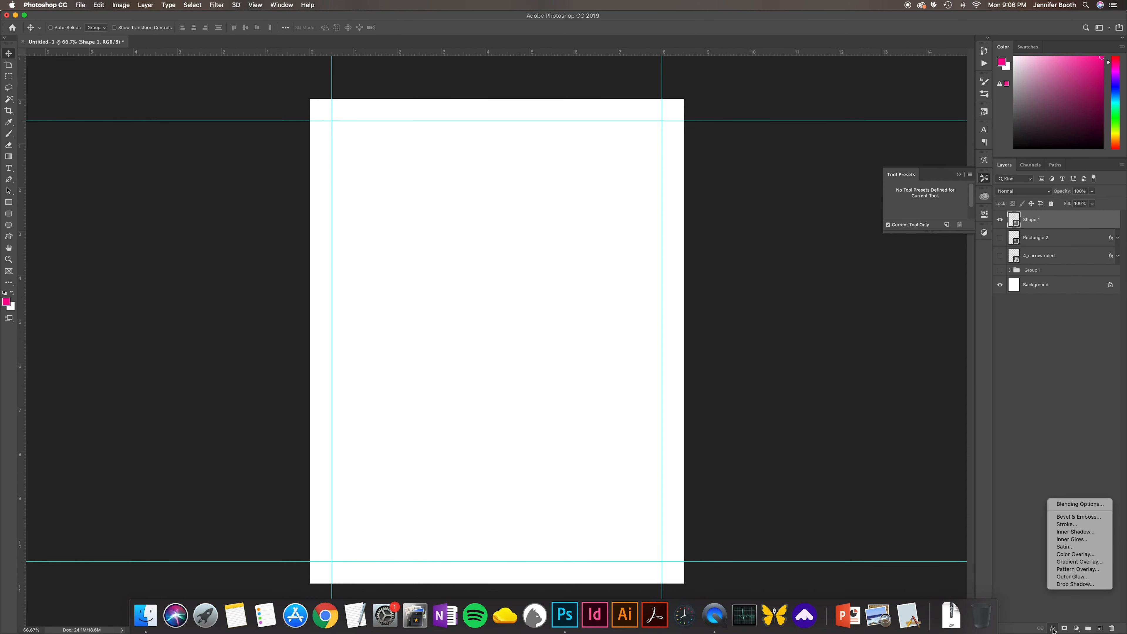
pyautogui.click(1072, 570)
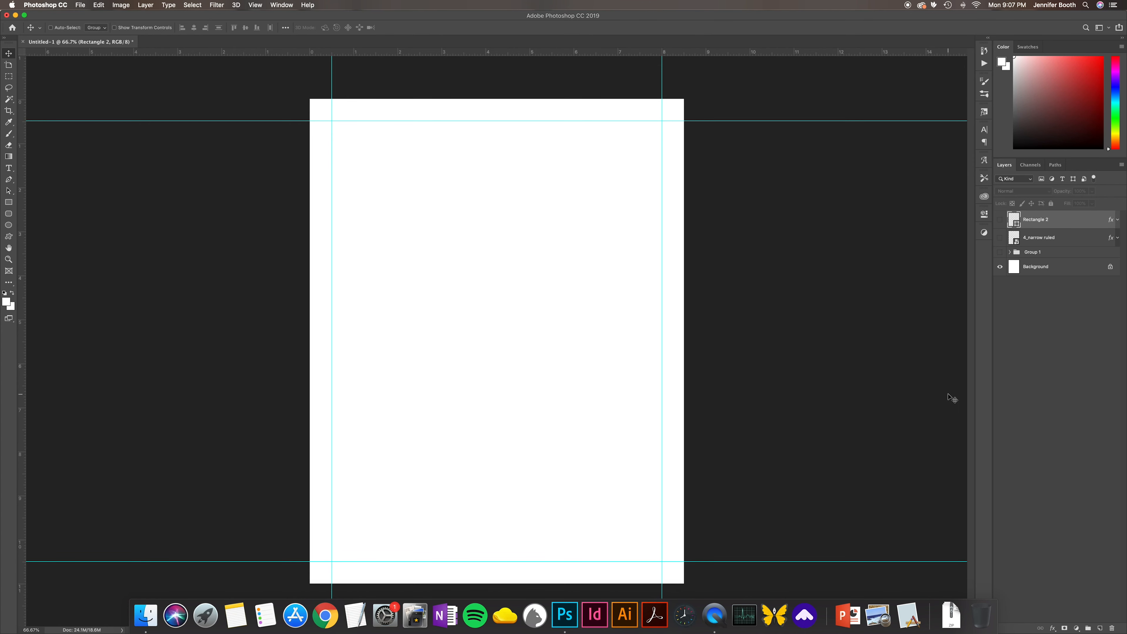
# Step: Place 4_narrow ruled.png from the 1_black lines folder onto the blank page at its original size
pyautogui.press('super+Tab')
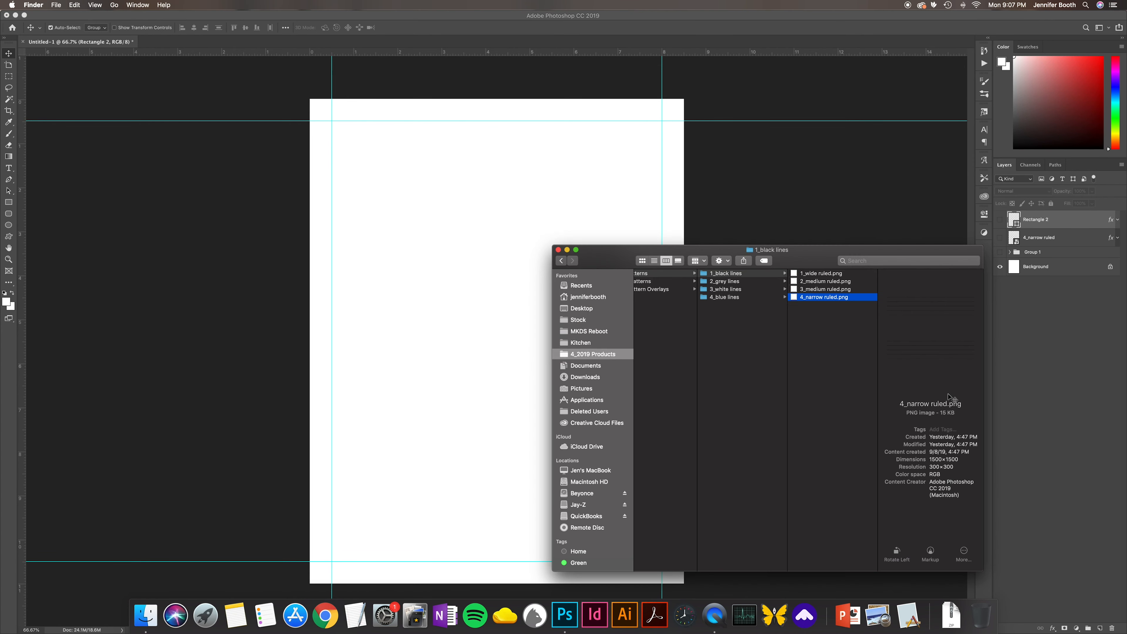
pyautogui.moveTo(836, 302); pyautogui.dragTo(523, 293)
pyautogui.click(344, 28)
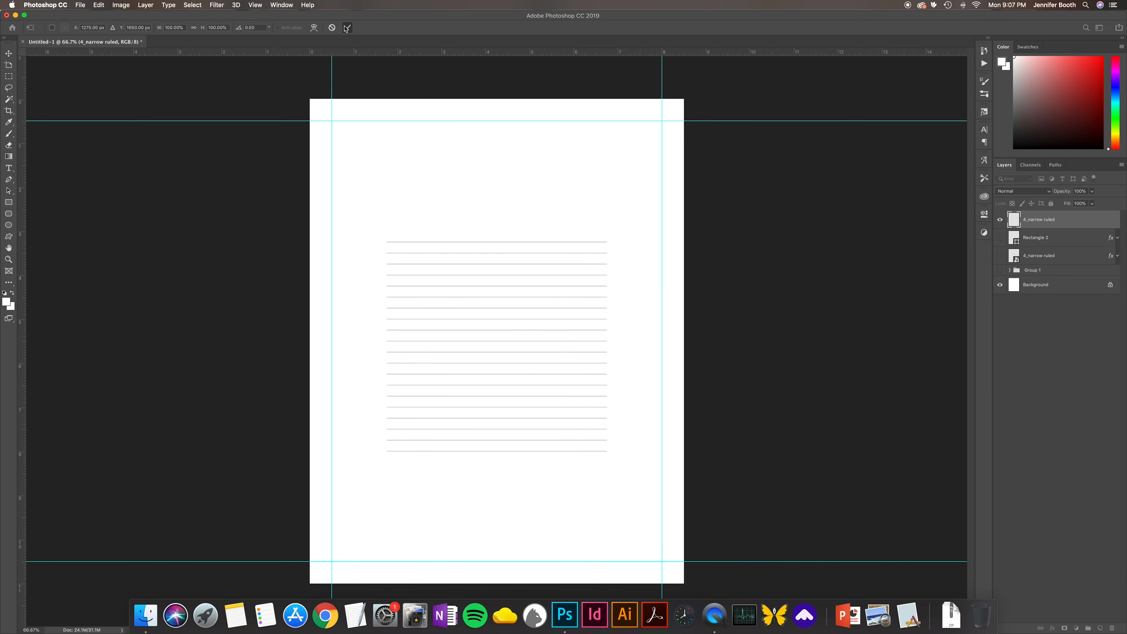
# Step: Try scaling the placed narrow-ruled lines to about 155% from the upper-left margin corner, cancel the transform and hide the transform controls
pyautogui.click(131, 30)
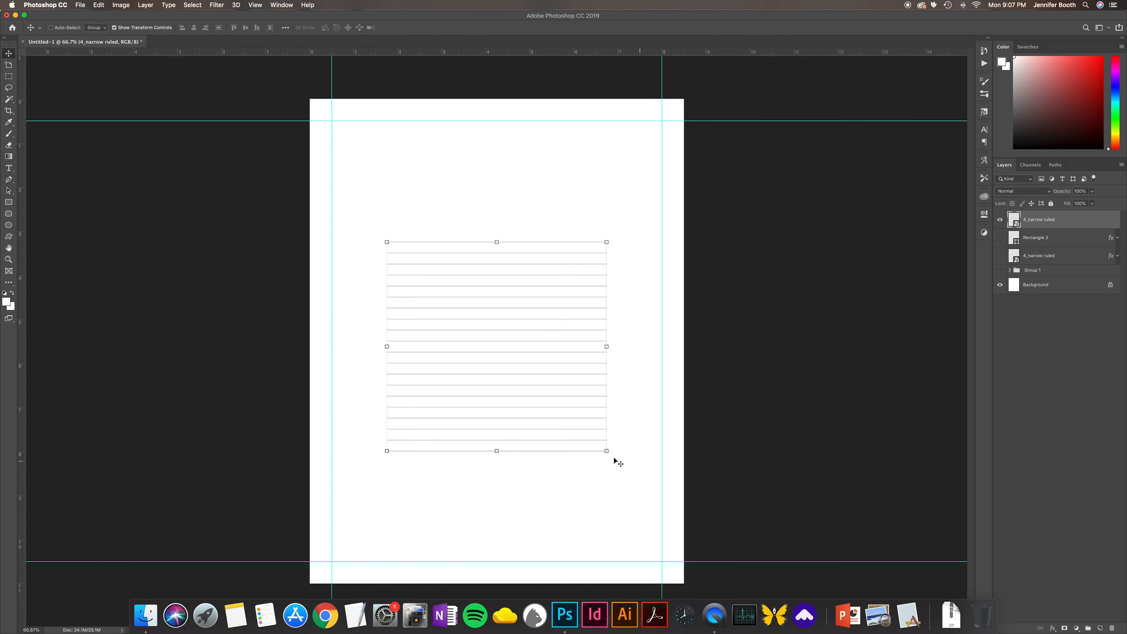
pyautogui.click(608, 451)
pyautogui.moveTo(607, 451); pyautogui.dragTo(665, 509)
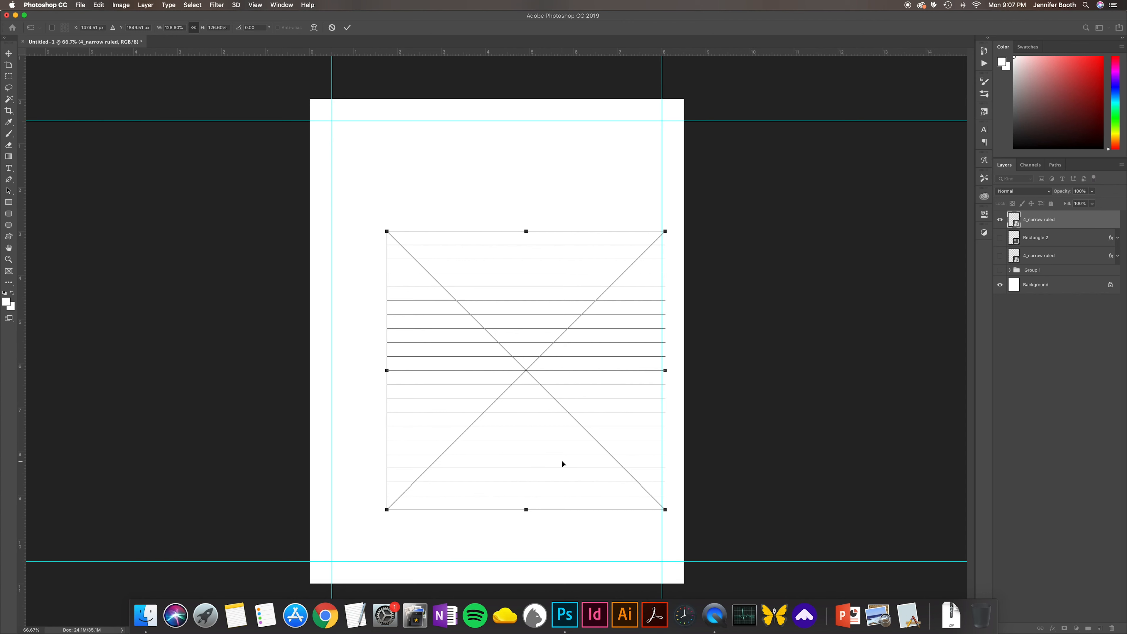
pyautogui.moveTo(562, 463); pyautogui.dragTo(503, 356)
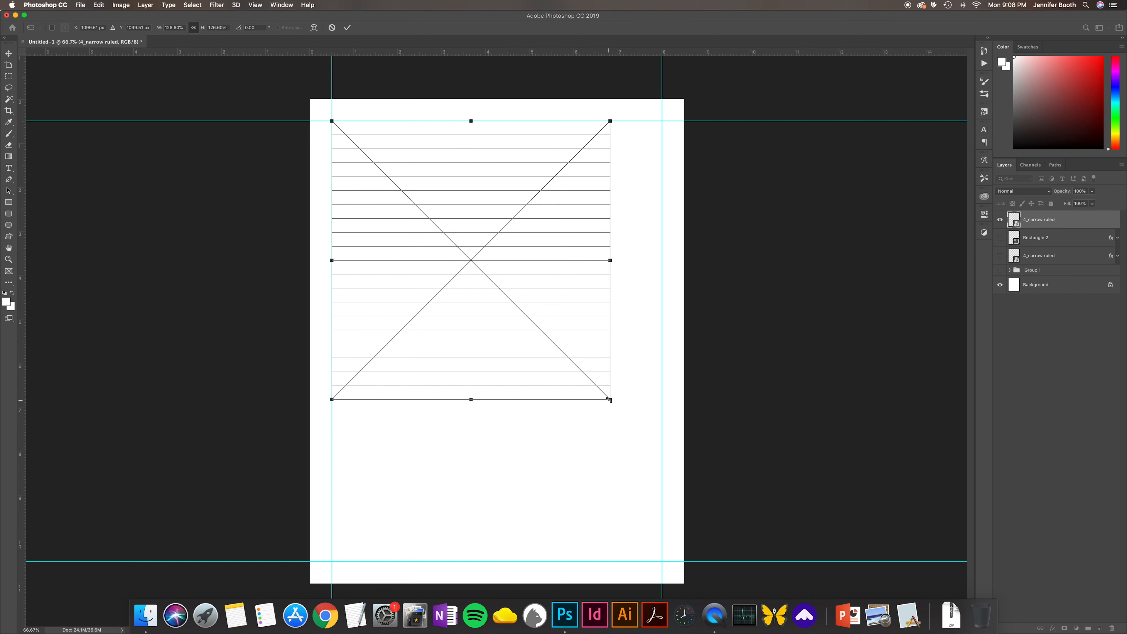
pyautogui.moveTo(609, 400); pyautogui.dragTo(674, 463)
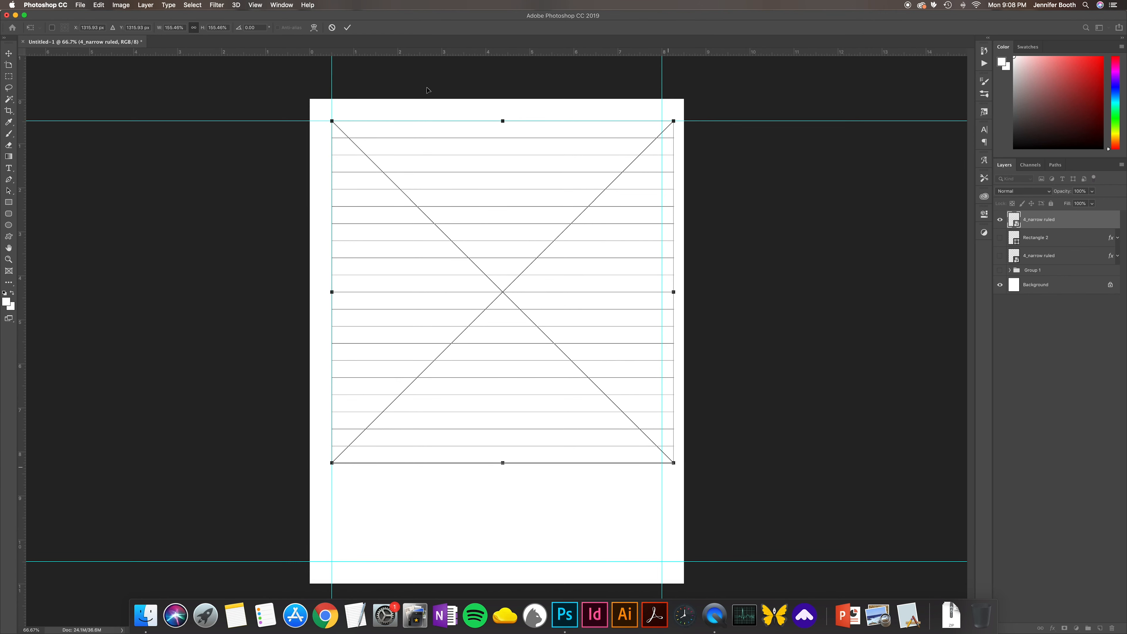
pyautogui.click(332, 27)
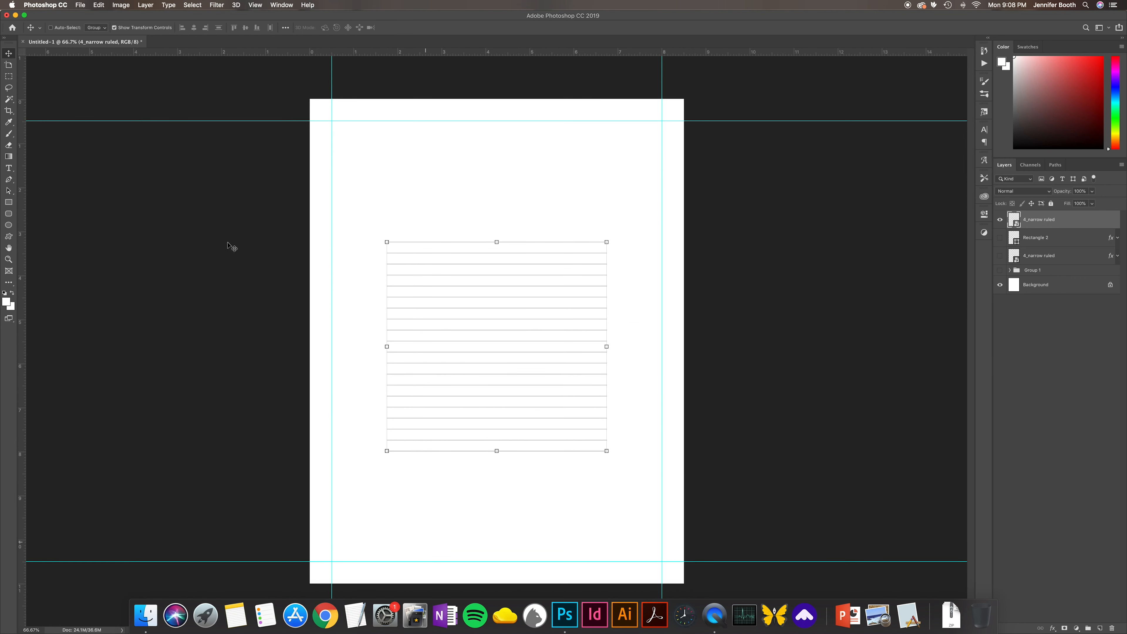
pyautogui.click(164, 30)
# Step: Move the narrow-ruled lines to the page's lower-left margin and place a second 4_narrow ruled.png flush against their right edge
pyautogui.moveTo(508, 325); pyautogui.dragTo(451, 431)
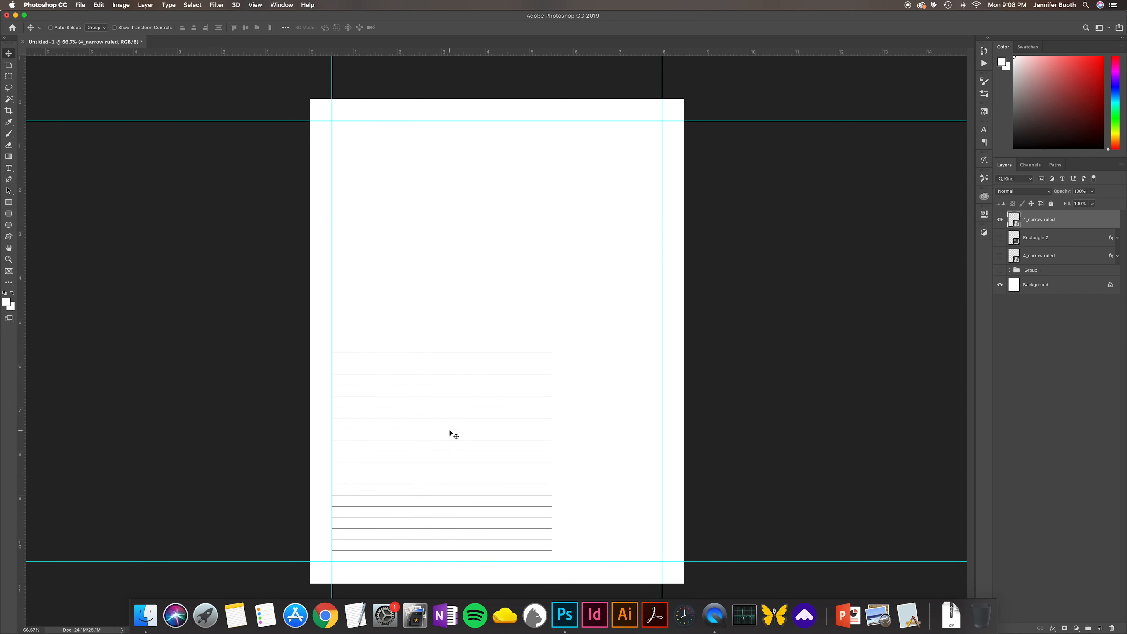
pyautogui.click(146, 615)
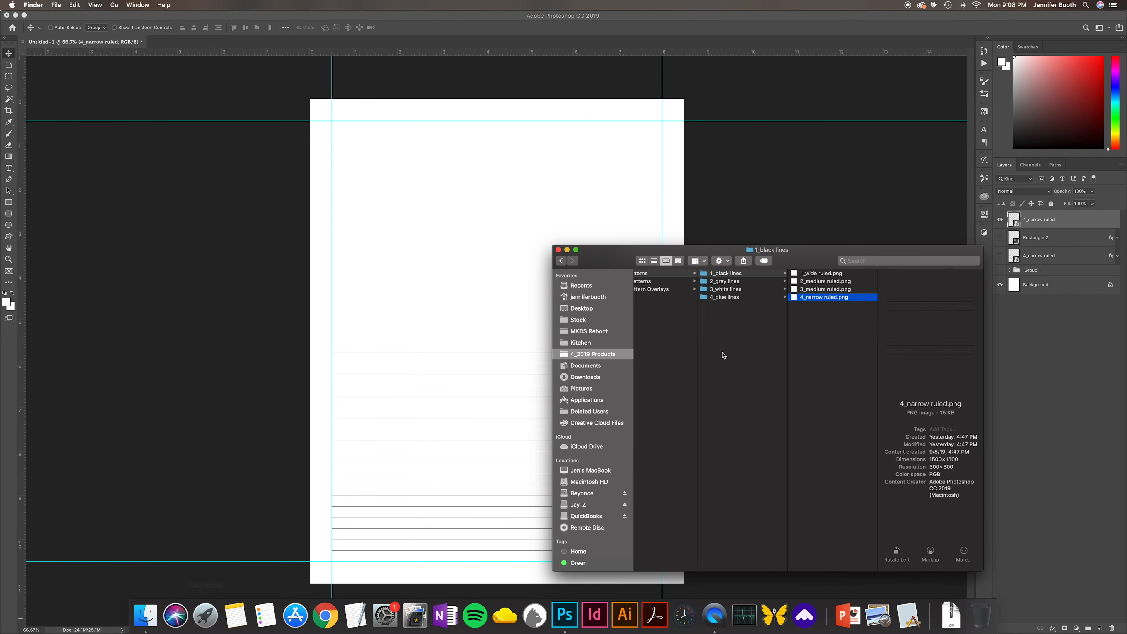
pyautogui.moveTo(807, 307); pyautogui.dragTo(483, 302)
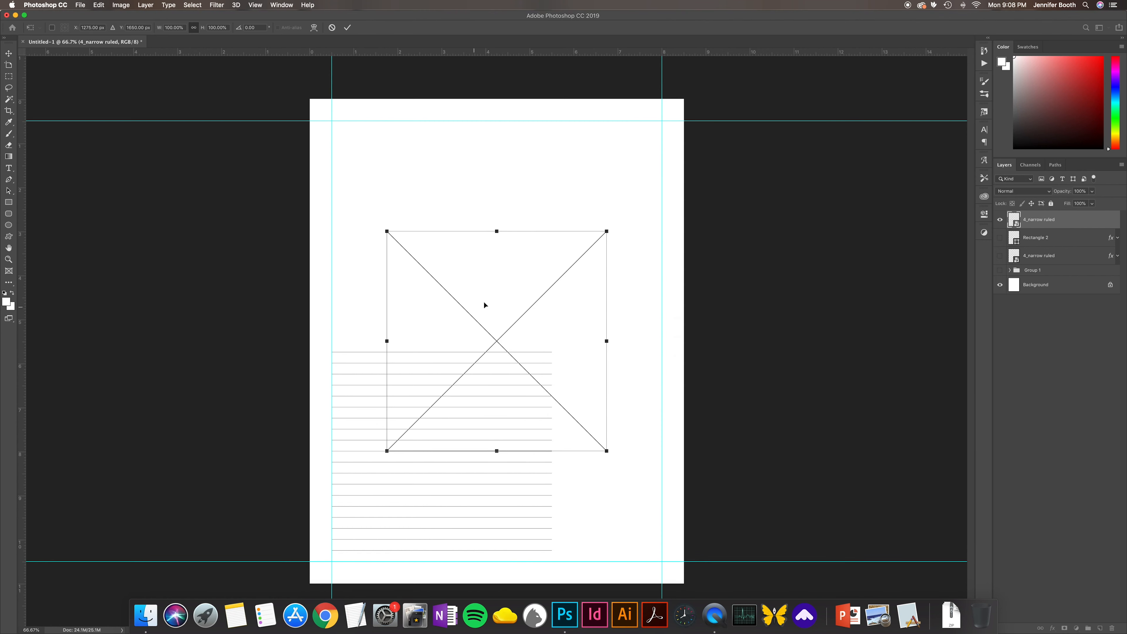
pyautogui.click(348, 28)
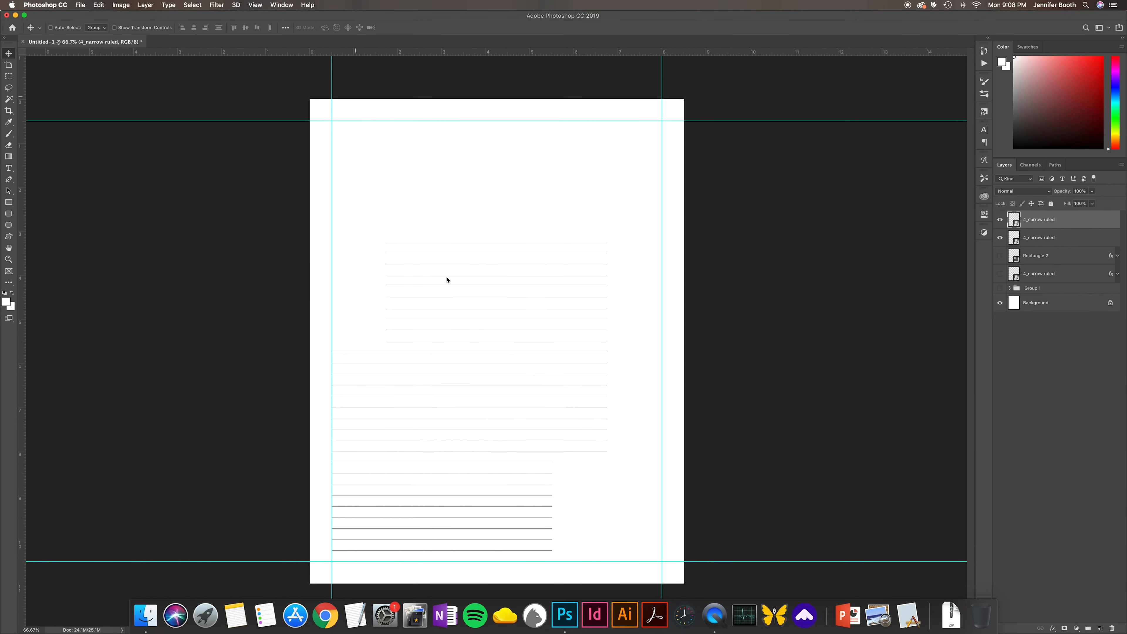
pyautogui.moveTo(564, 362); pyautogui.dragTo(641, 412)
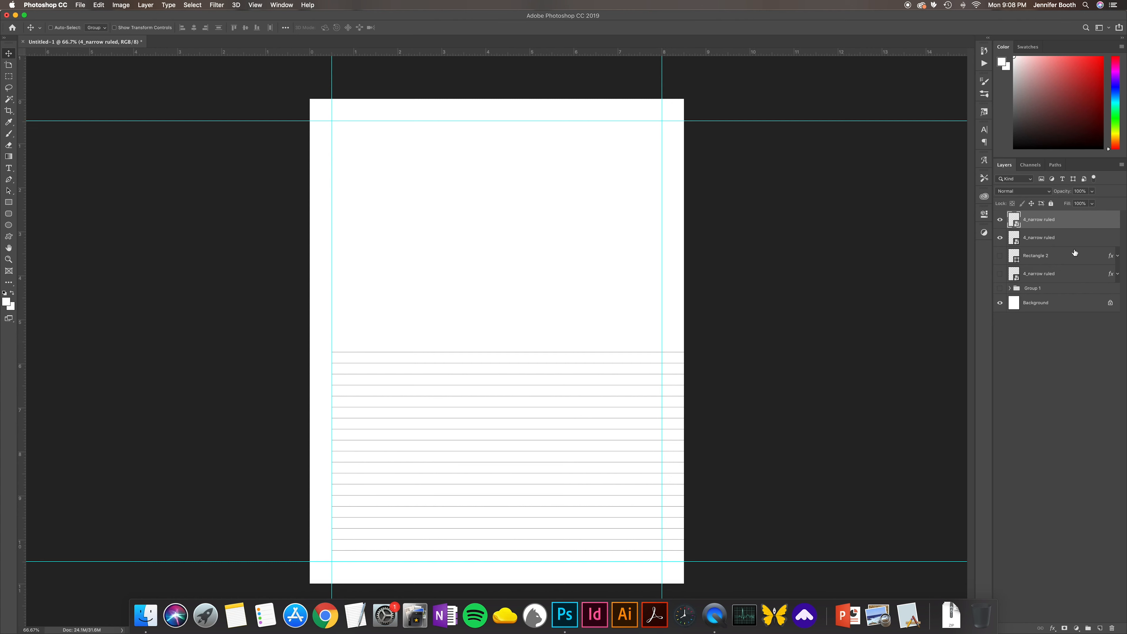
# Step: Open the top 4_narrow ruled smart object, erase its rightmost 2.1 in of lines, save it and check the page
pyautogui.doubleClick(1015, 221)
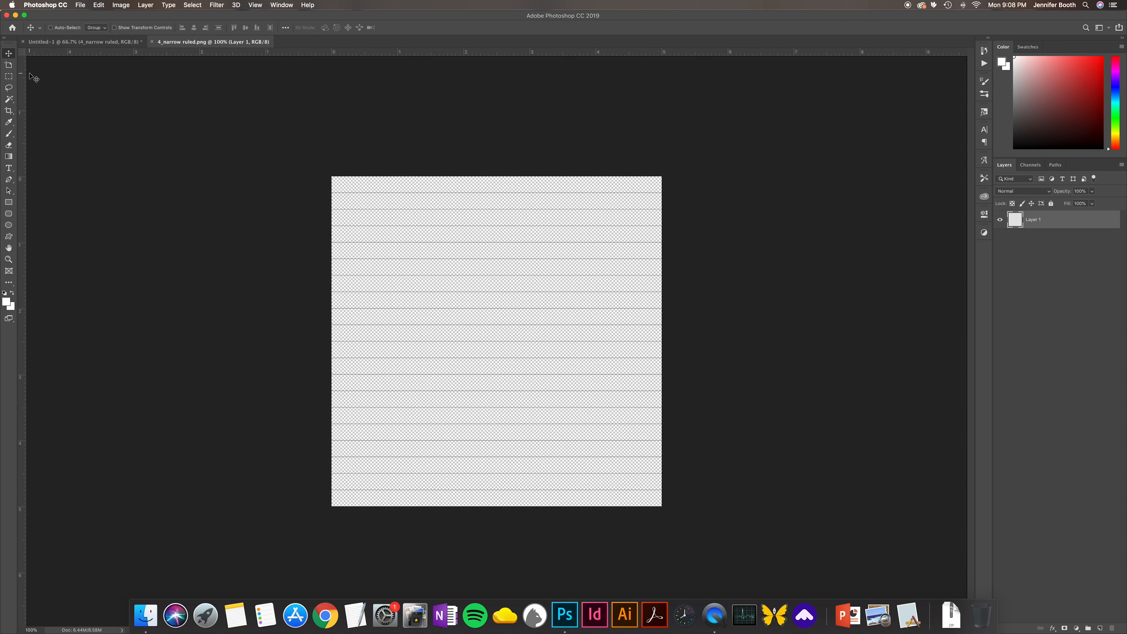
pyautogui.click(10, 77)
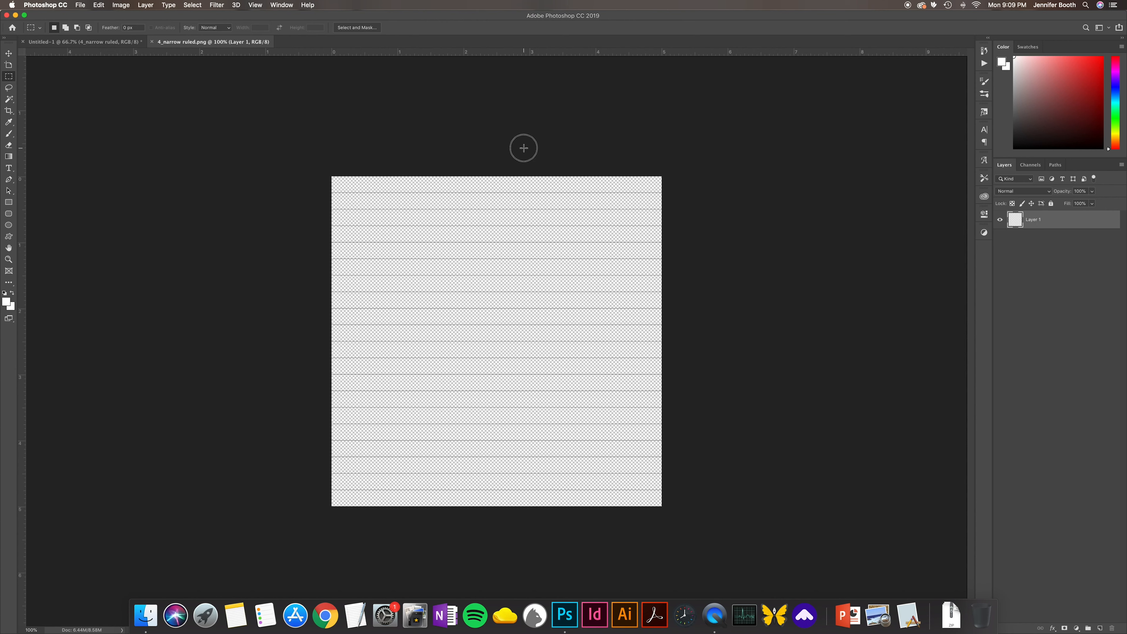
pyautogui.moveTo(524, 146); pyautogui.dragTo(674, 519)
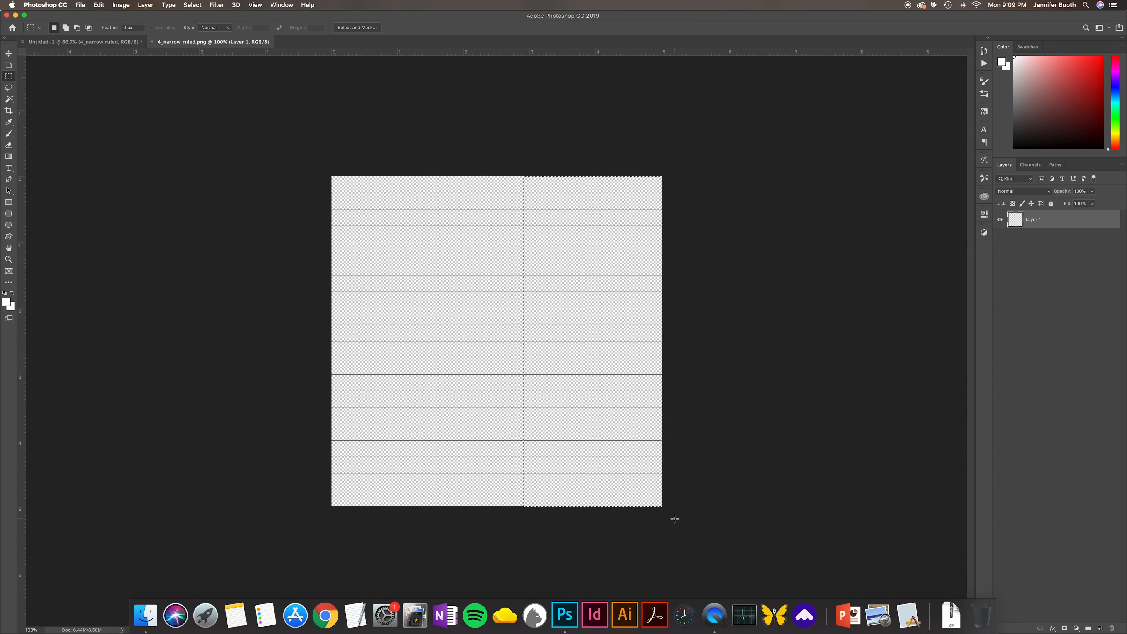
pyautogui.press('Delete')
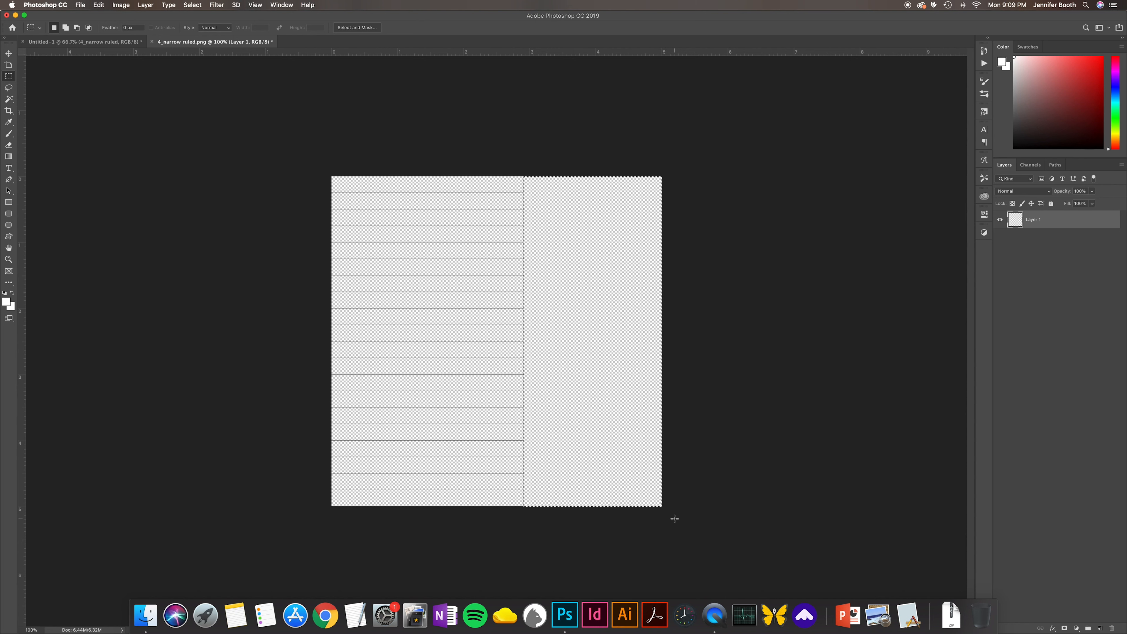
pyautogui.hotkey('ctrl', 'd')
pyautogui.hotkey('ctrl', 's')
pyautogui.click(69, 42)
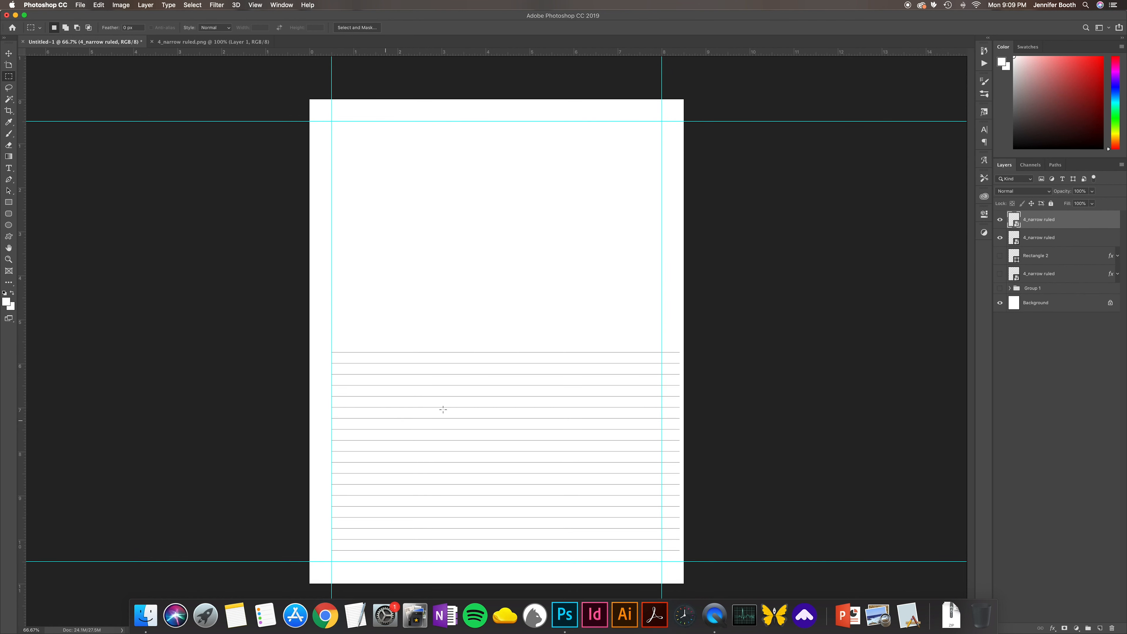
# Step: Trim the ruled lines in the smart object to about 2.6 in long, save it and recheck the page
pyautogui.click(202, 42)
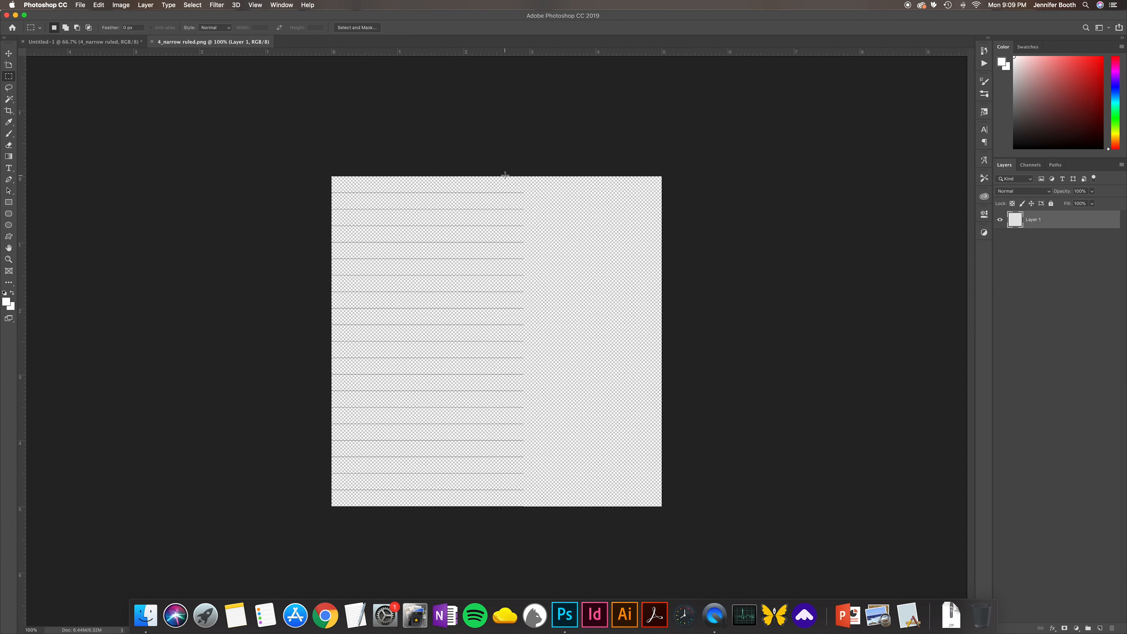
pyautogui.moveTo(505, 176); pyautogui.dragTo(539, 506)
pyautogui.press('Delete')
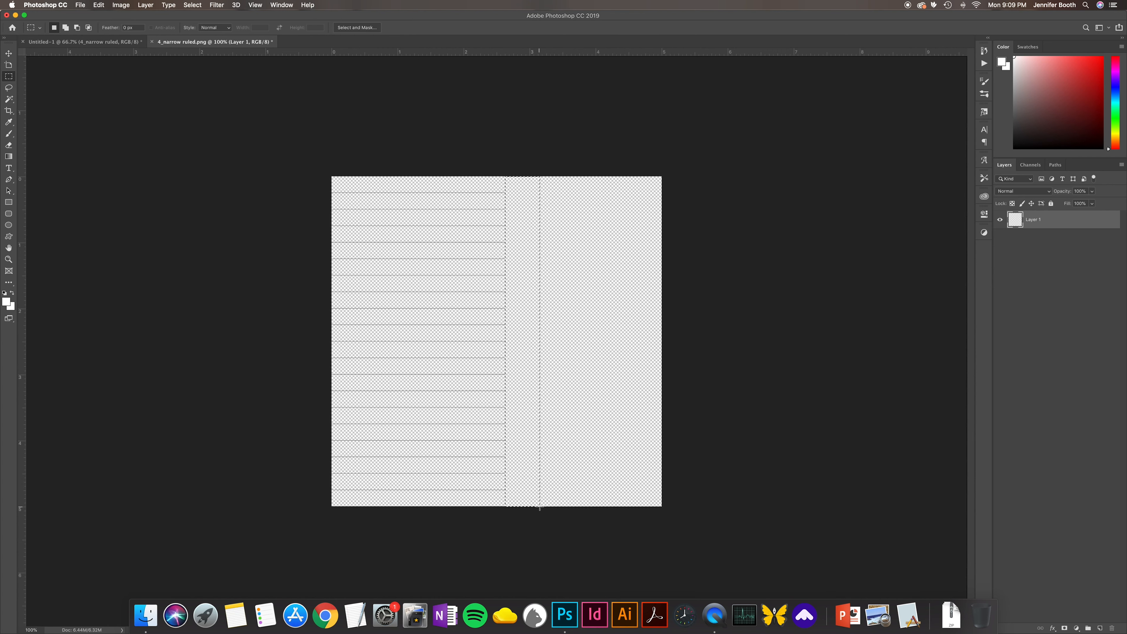
pyautogui.press('super+s')
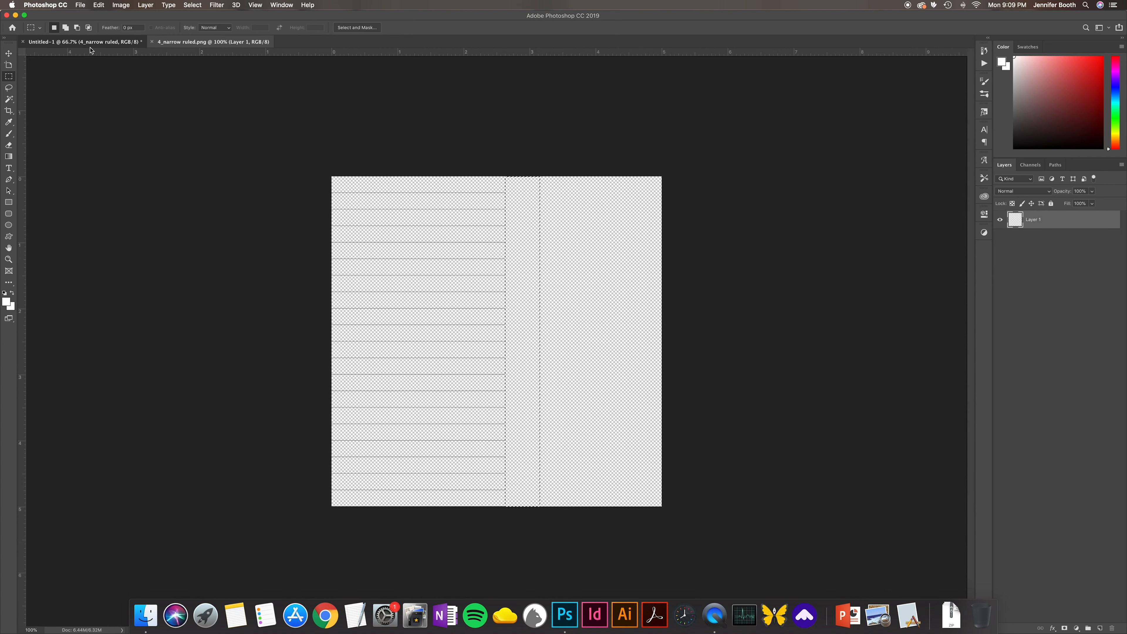
pyautogui.click(90, 44)
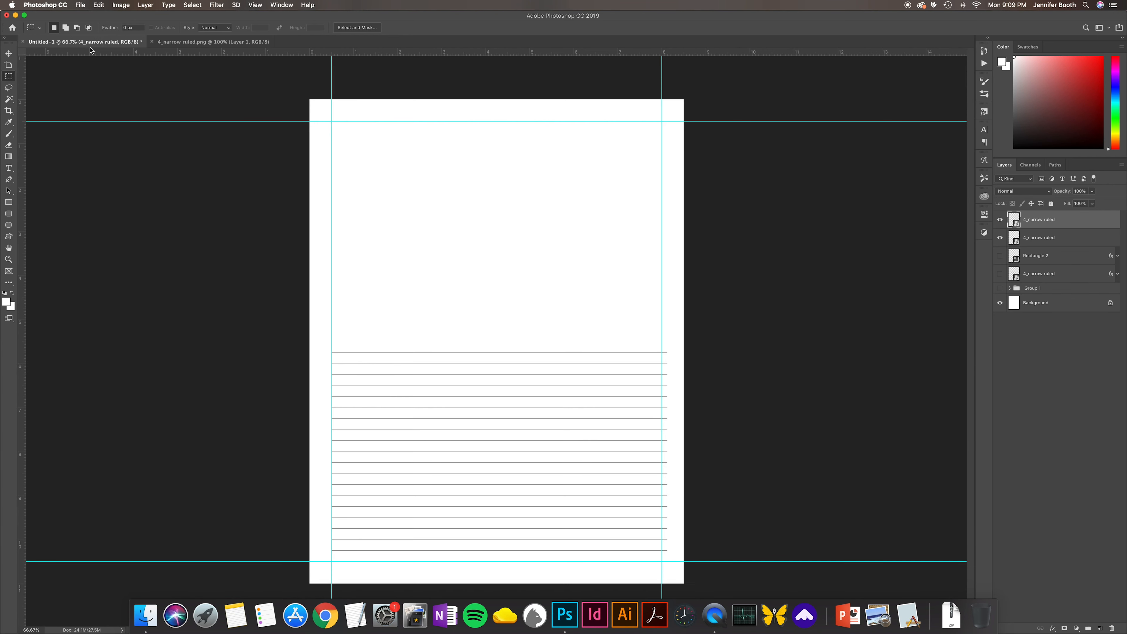
# Step: Trim the smart object's lines to about 2.5 in long to meet the right margin guide, save it and return to the page
pyautogui.click(169, 44)
pyautogui.press('super+d')
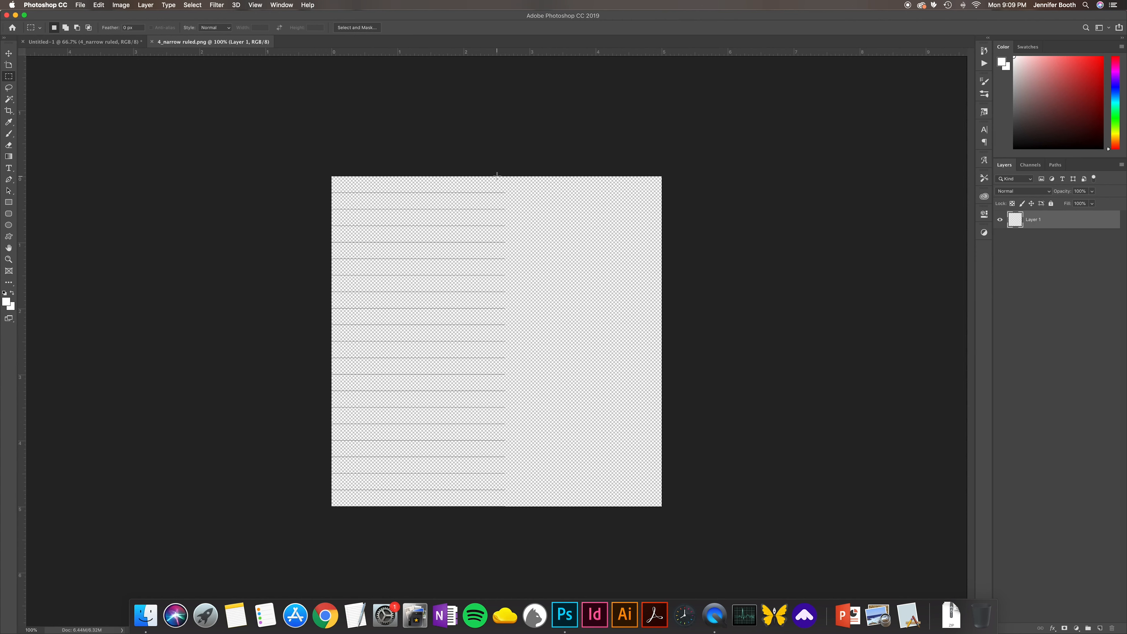
pyautogui.moveTo(497, 176); pyautogui.dragTo(510, 510)
pyautogui.press('BackSpace')
pyautogui.press('super+d')
pyautogui.press('super+s')
pyautogui.click(83, 42)
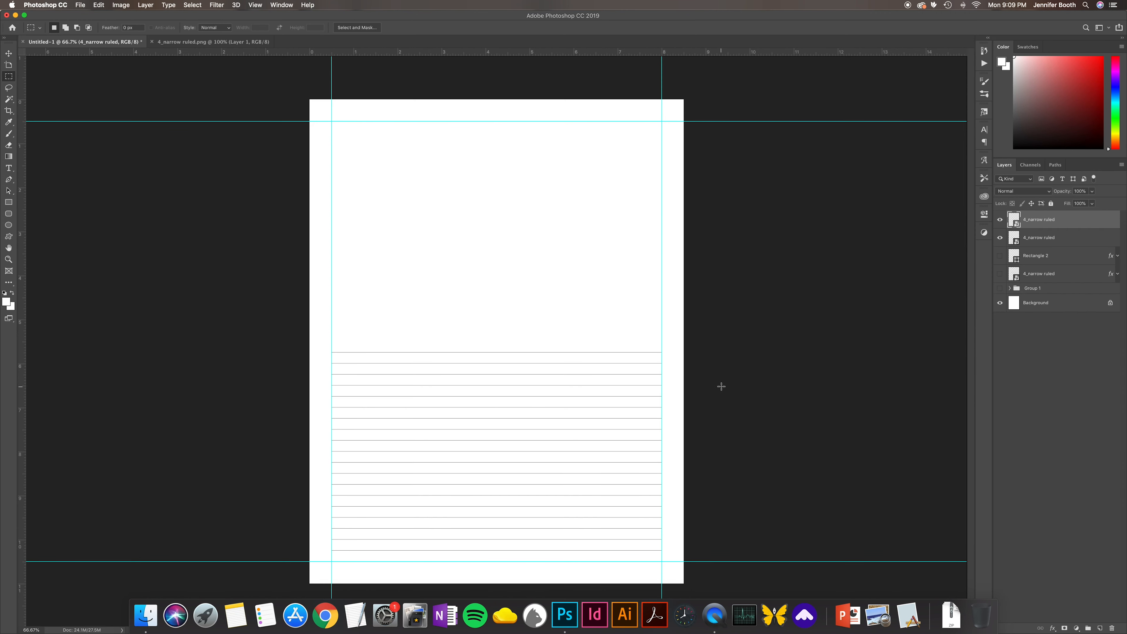
# Step: Hide the two 4_narrow ruled layers and place 2_medium ruled.png at the page's center
pyautogui.click(8, 53)
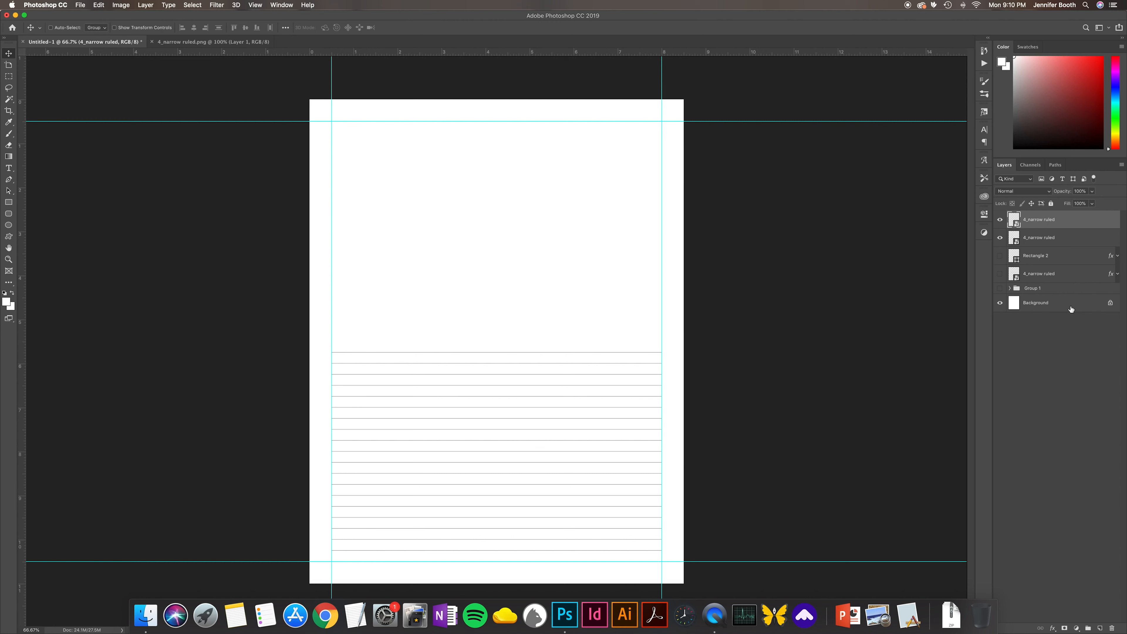
pyautogui.click(1000, 219)
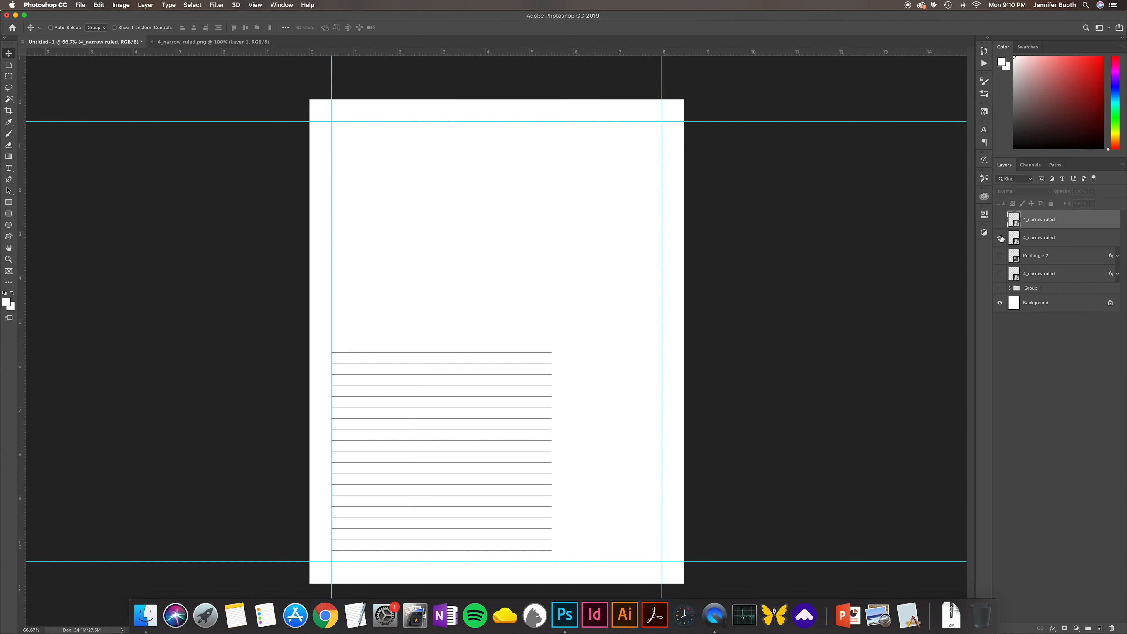
pyautogui.click(1000, 238)
pyautogui.press('super+Tab')
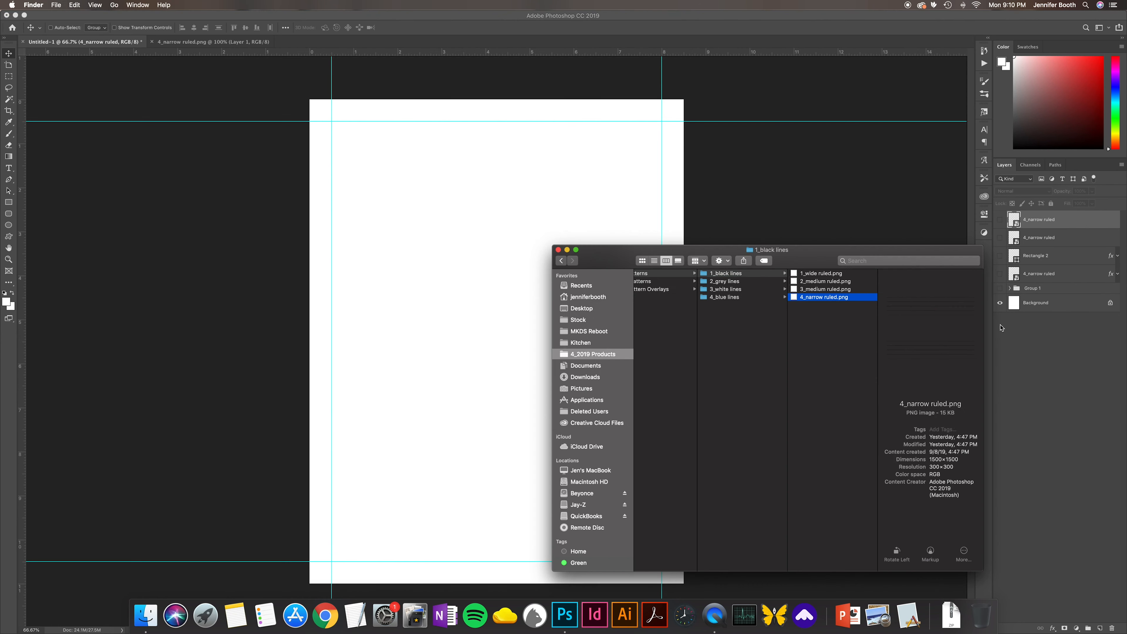
pyautogui.moveTo(827, 282); pyautogui.dragTo(593, 205)
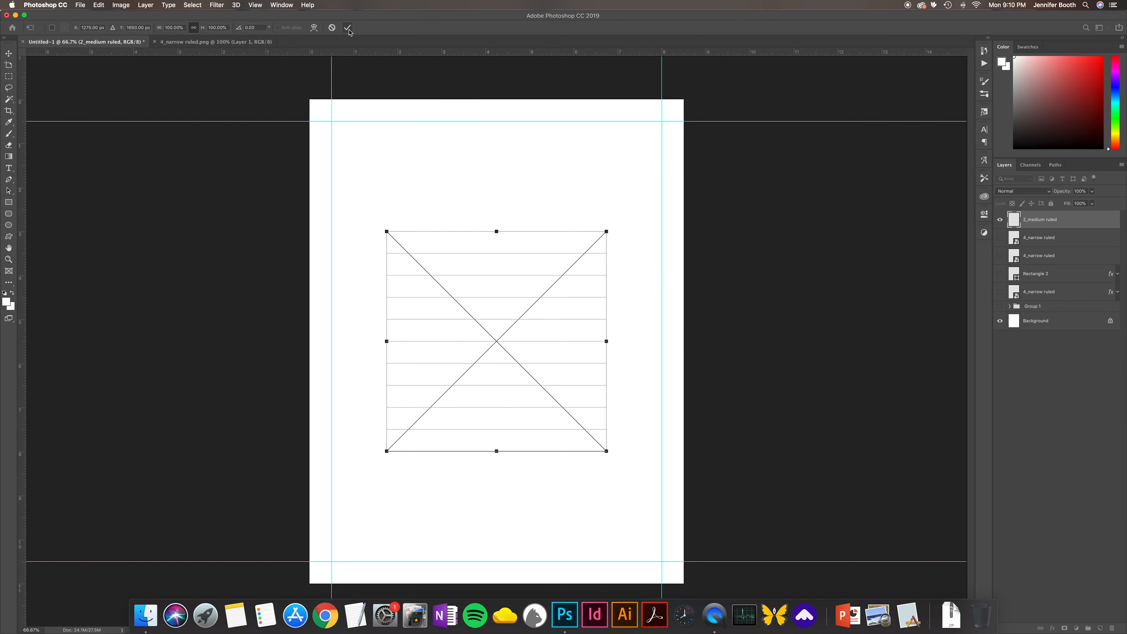
pyautogui.press('Return')
# Step: Place a second copy of 2_medium ruled.png directly over the first to darken the lines
pyautogui.press('super+Tab')
pyautogui.moveTo(813, 282); pyautogui.dragTo(516, 291)
pyautogui.click(352, 29)
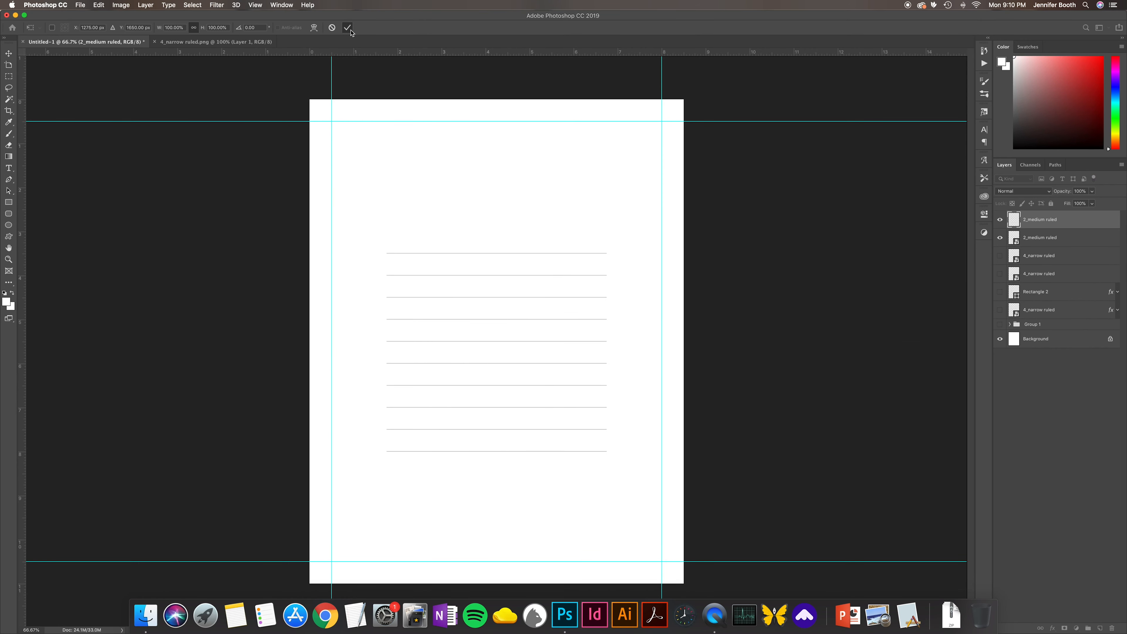
pyautogui.click(1000, 340)
pyautogui.click(1000, 340)
# Step: Stack a third copy of 2_medium ruled.png over the other two to make the lines darker still
pyautogui.press('super+Tab')
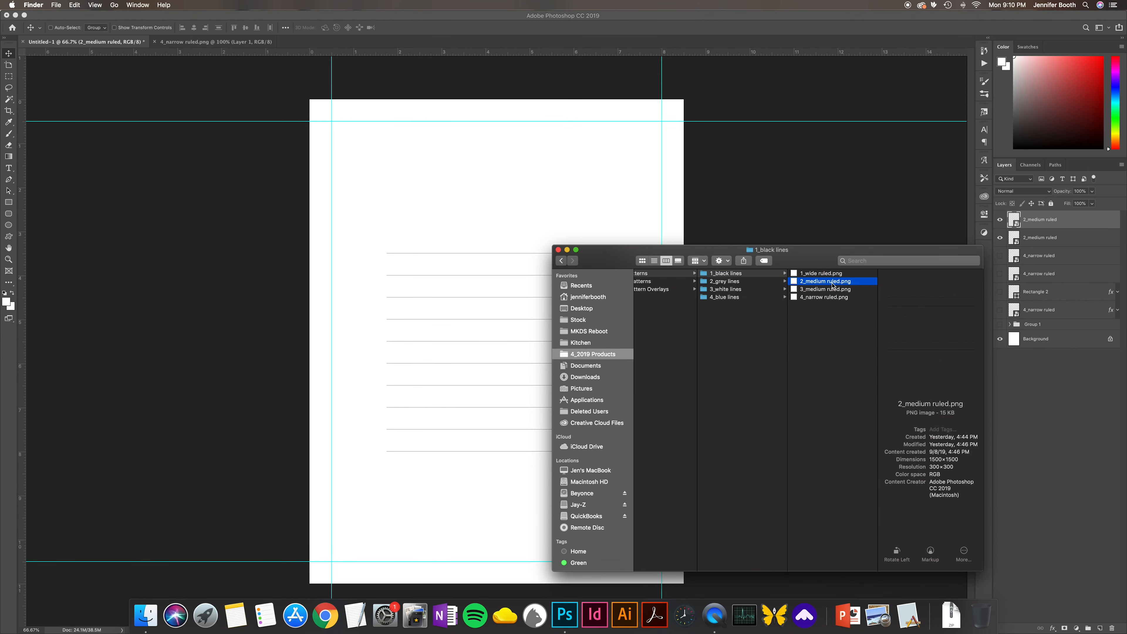
pyautogui.press('super+Tab')
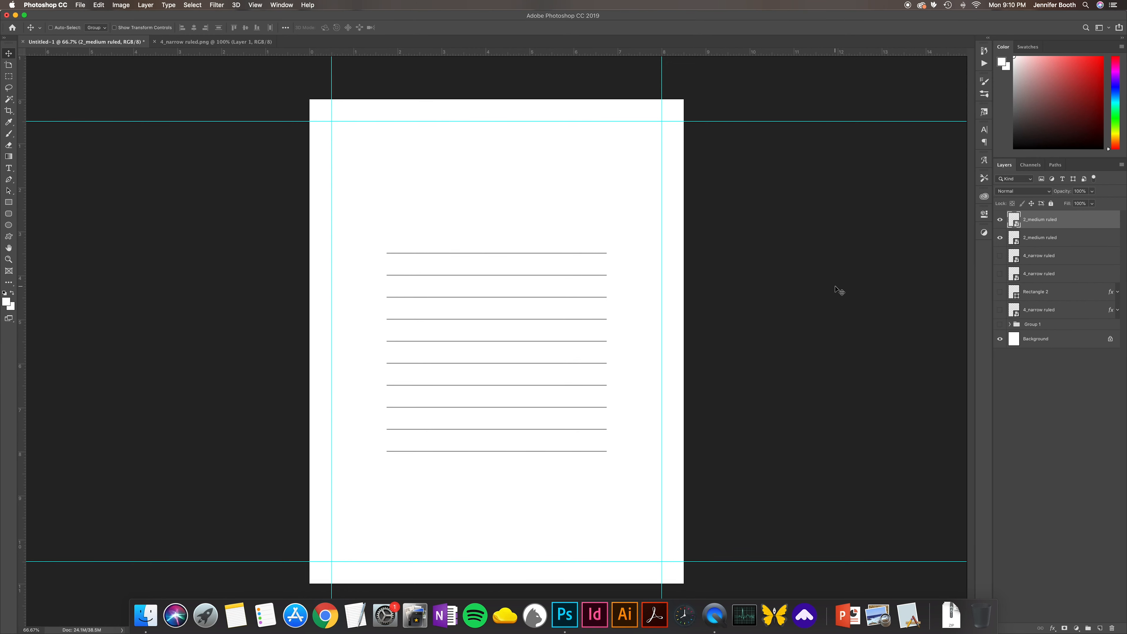
pyautogui.press('super+Tab')
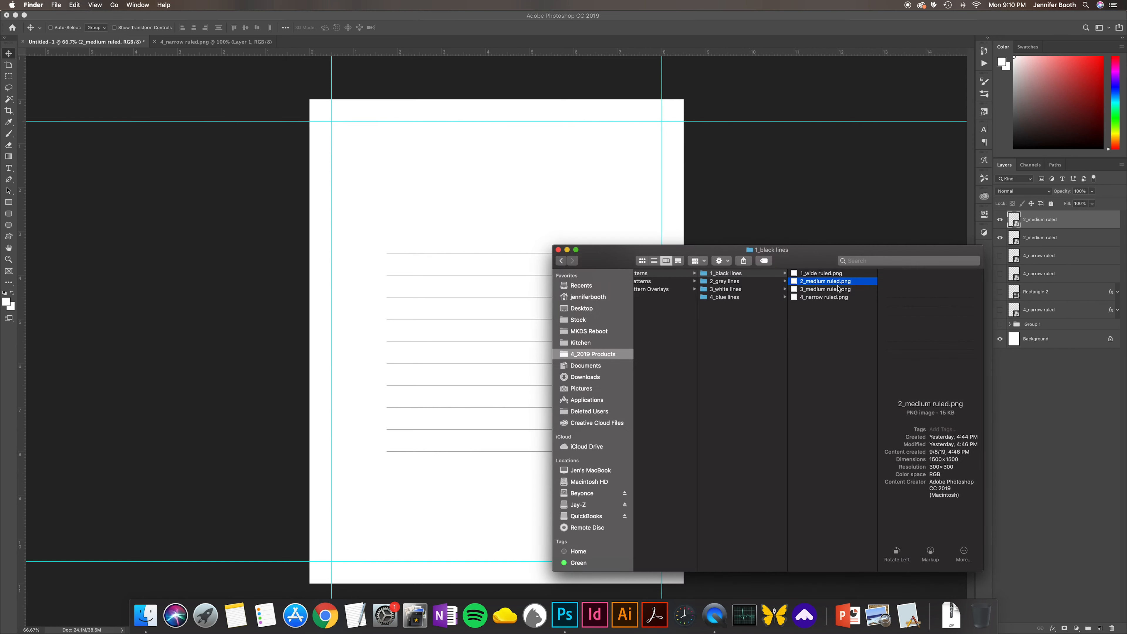
pyautogui.moveTo(839, 291); pyautogui.dragTo(498, 308)
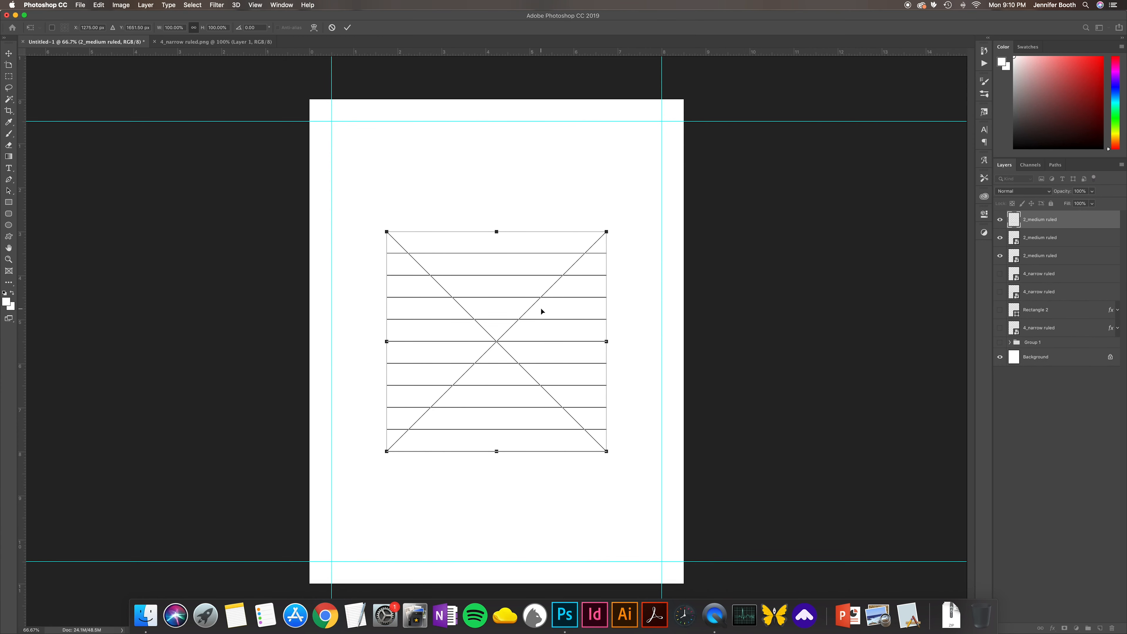
pyautogui.press('Return')
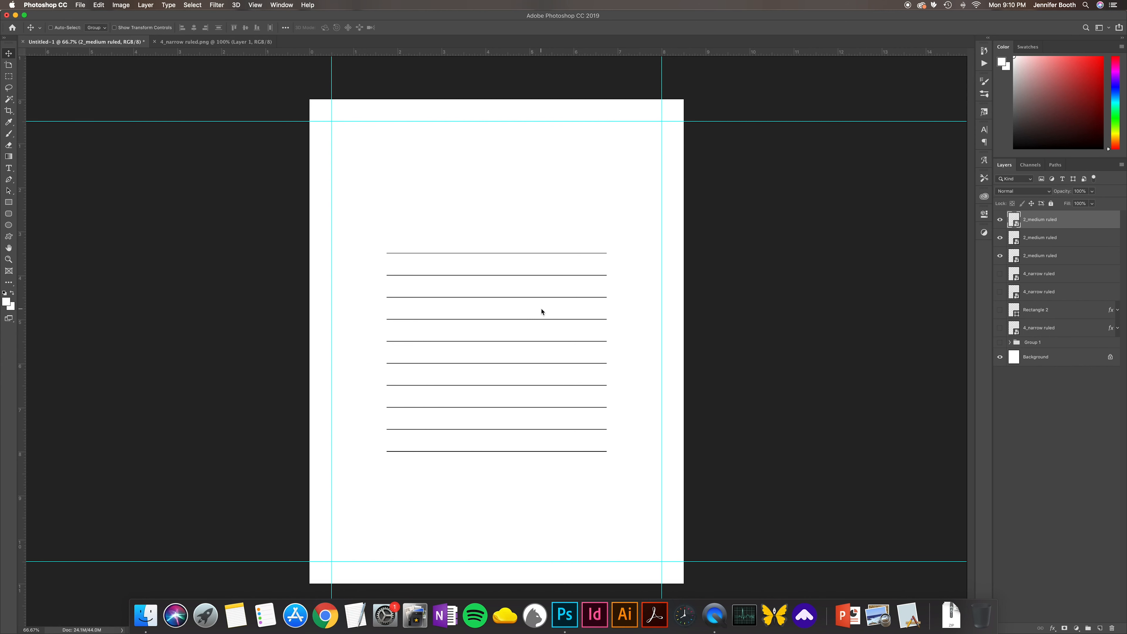